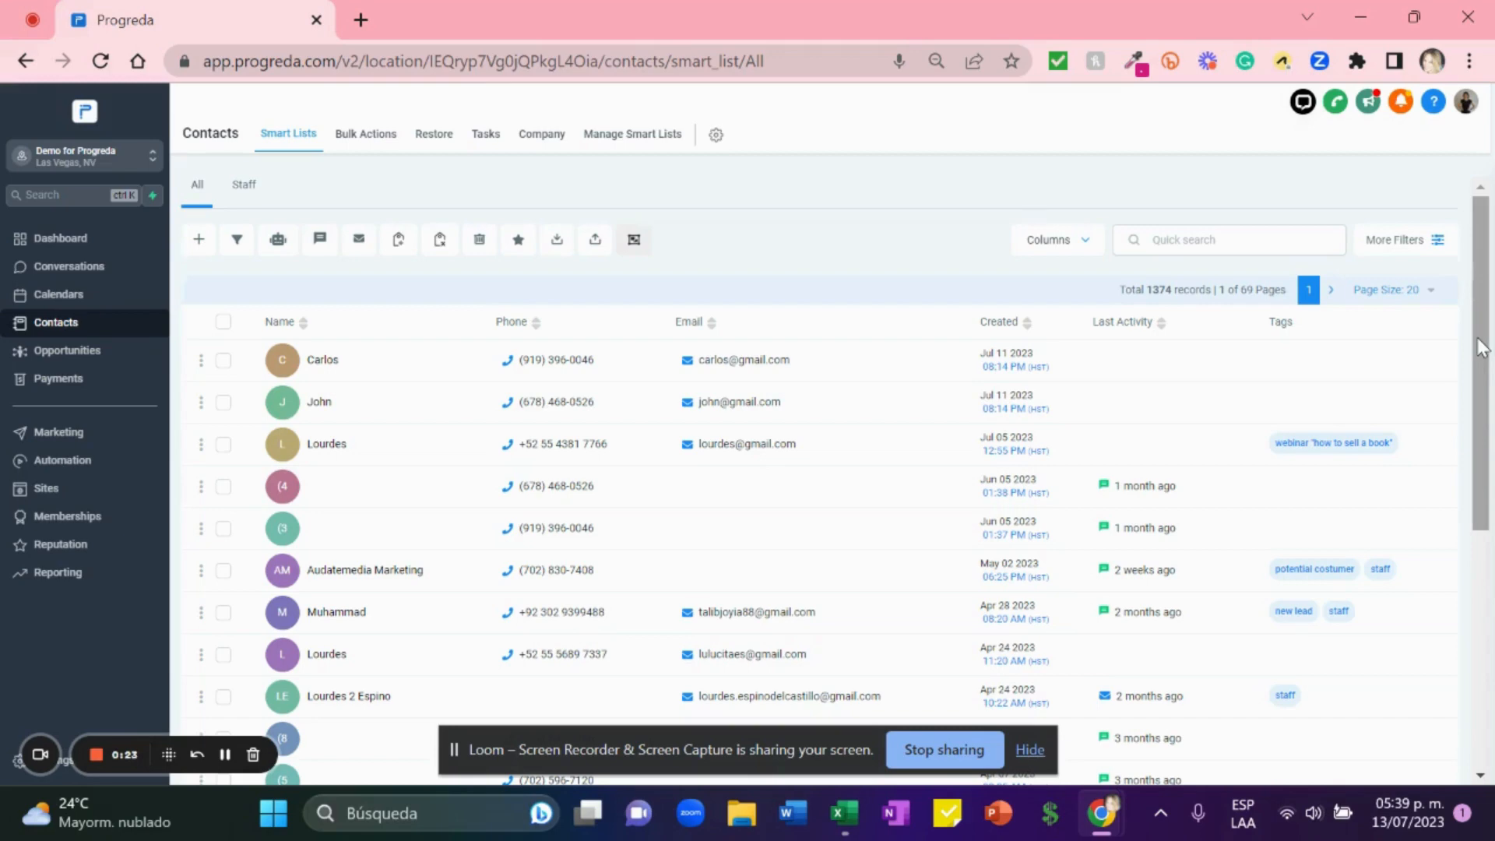
Open a contact's details in Progreda, then return to the full contacts list.
click(549, 492)
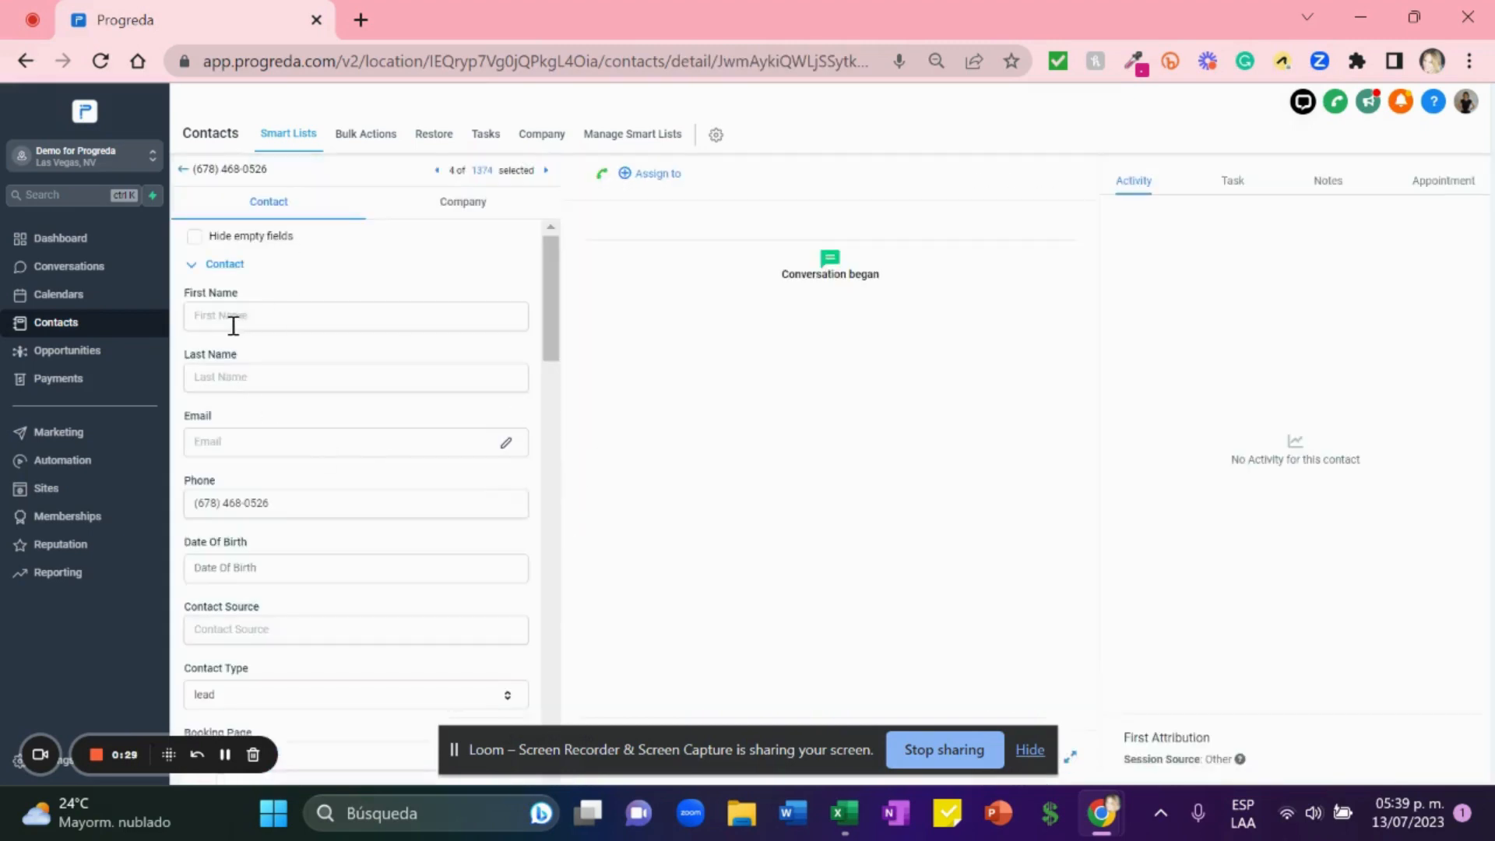
click(182, 169)
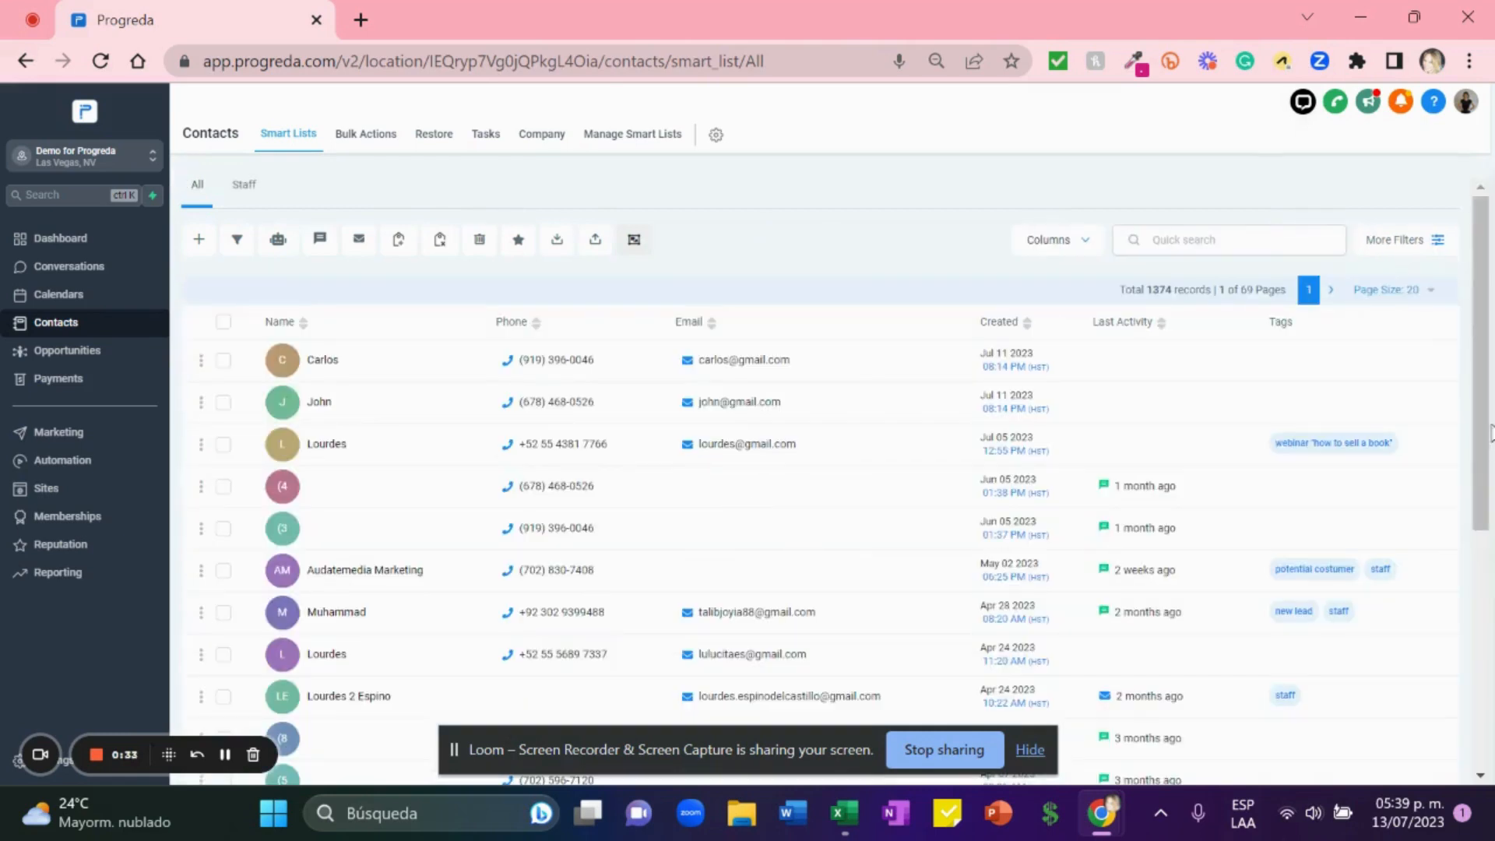
drag(1490, 432, 1491, 500)
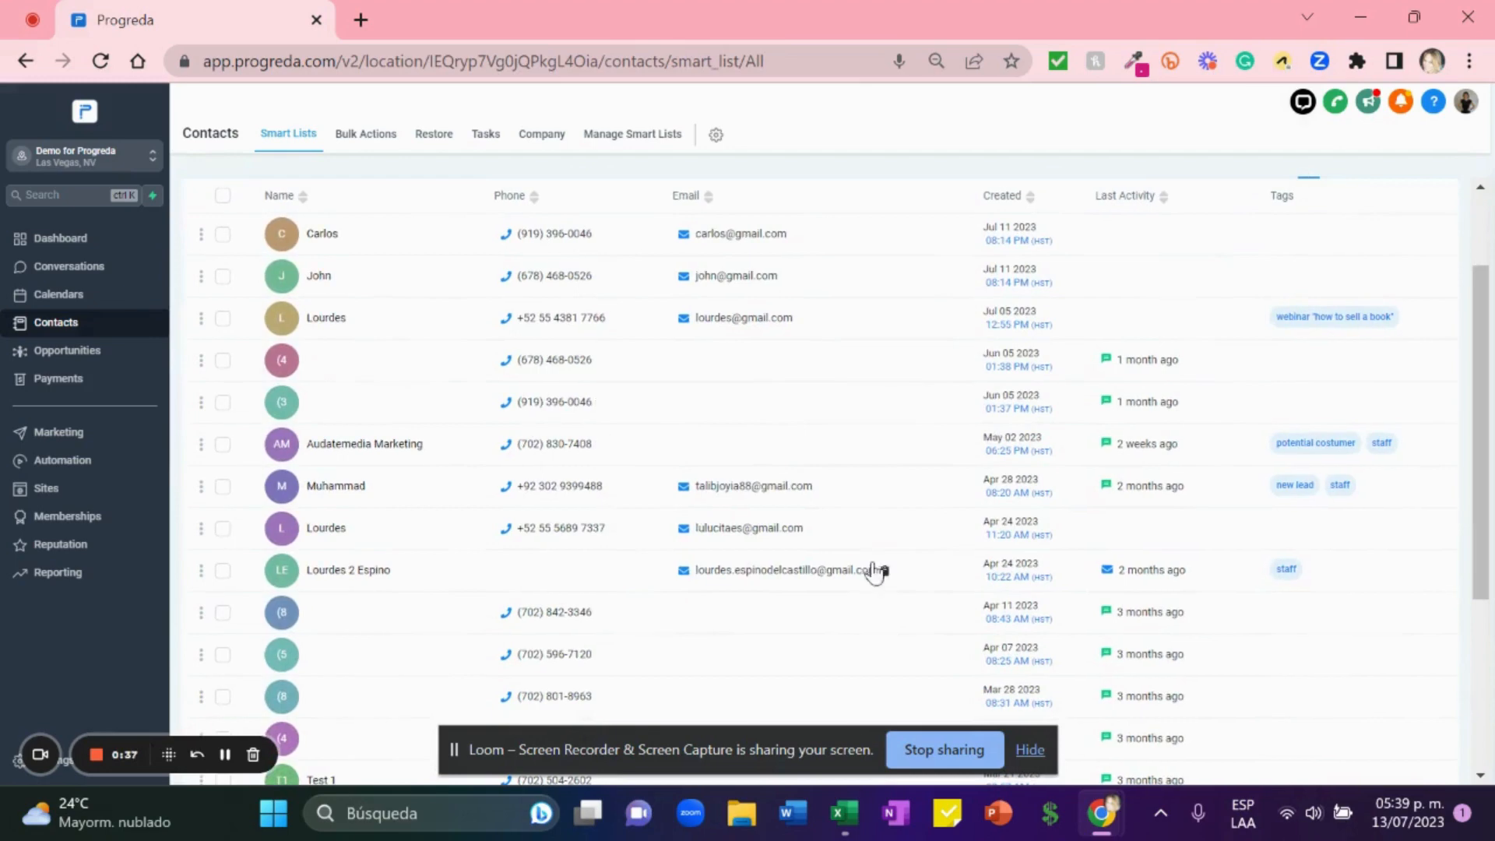
In Libro1, enter the headers First Name, Last Name, Phone number and email in A1:D1.
mouse_move(845, 829)
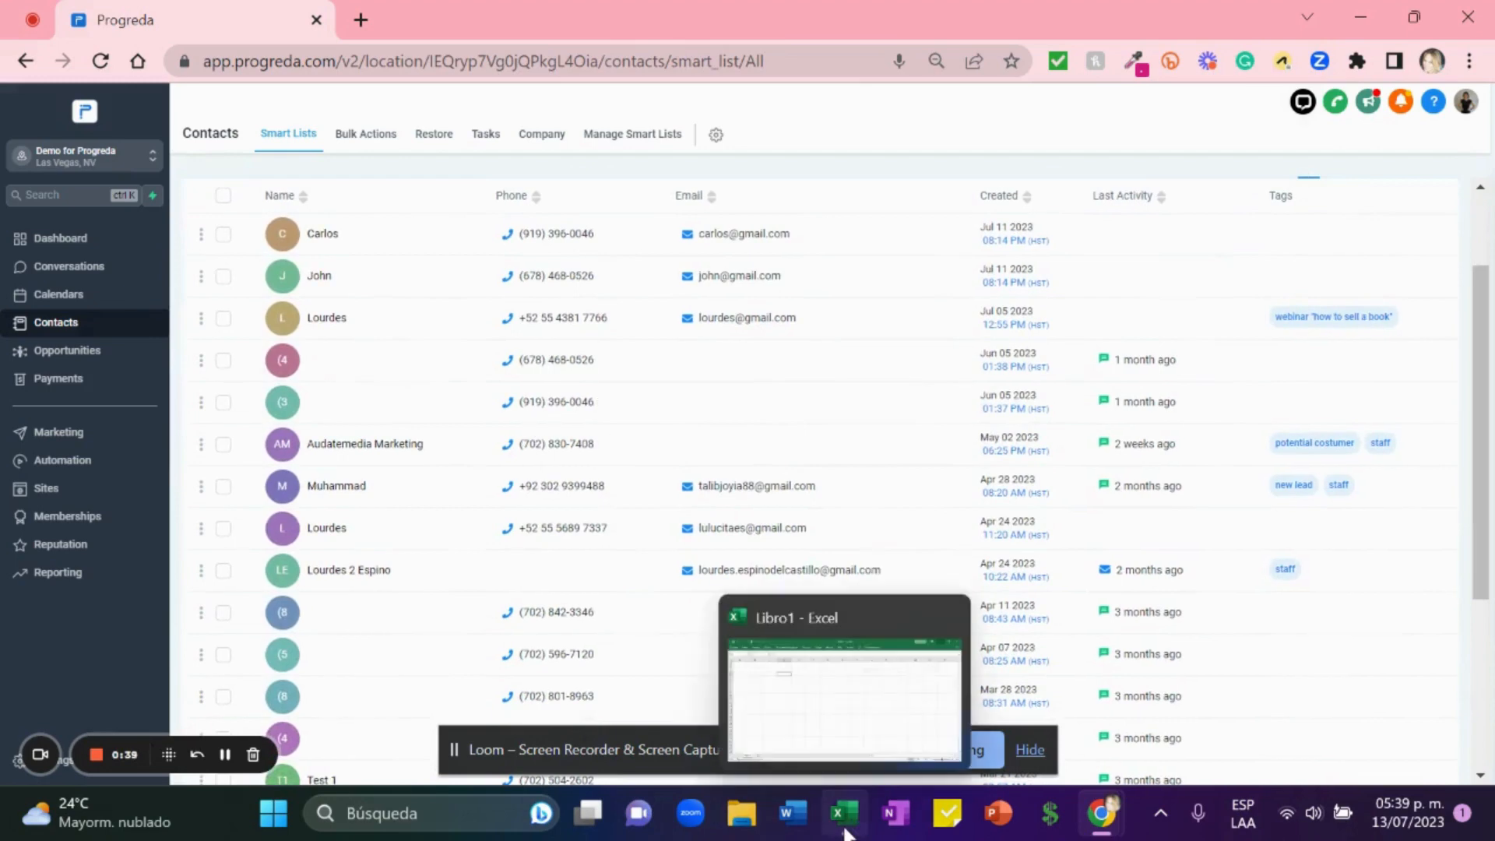
click(845, 832)
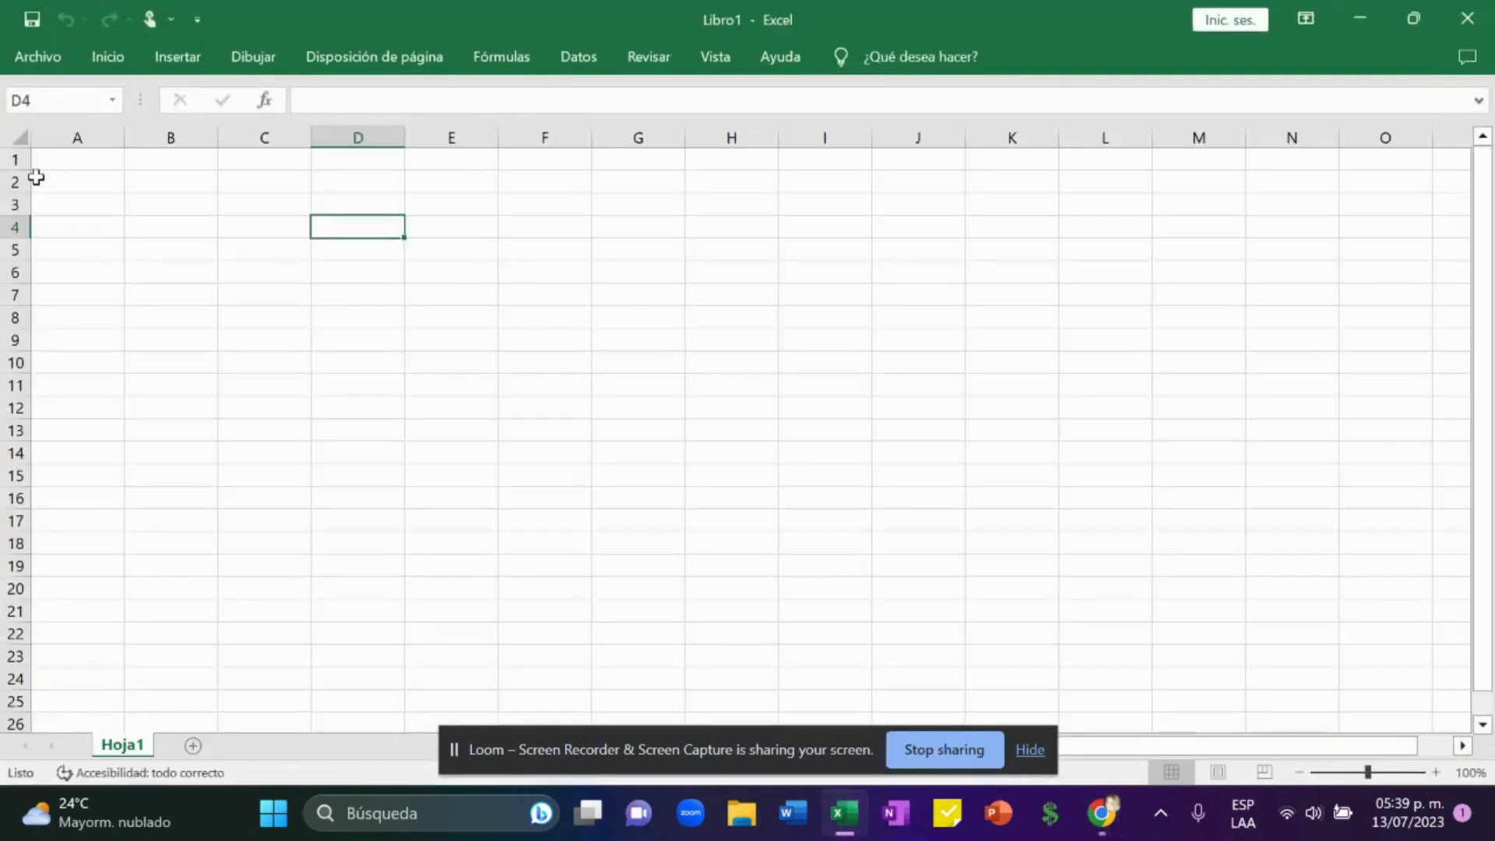
click(62, 160)
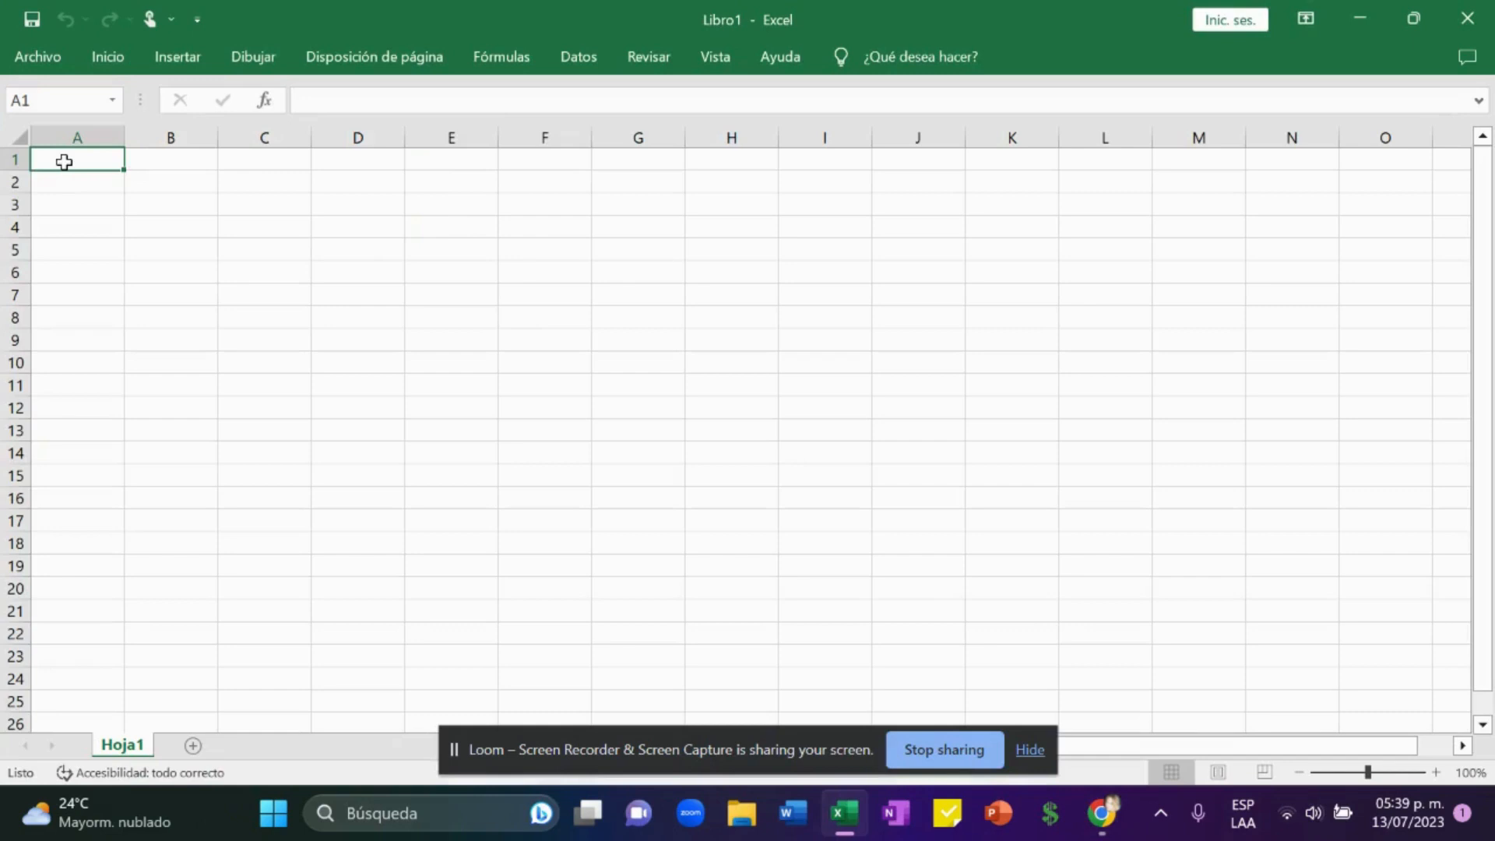
text(First)
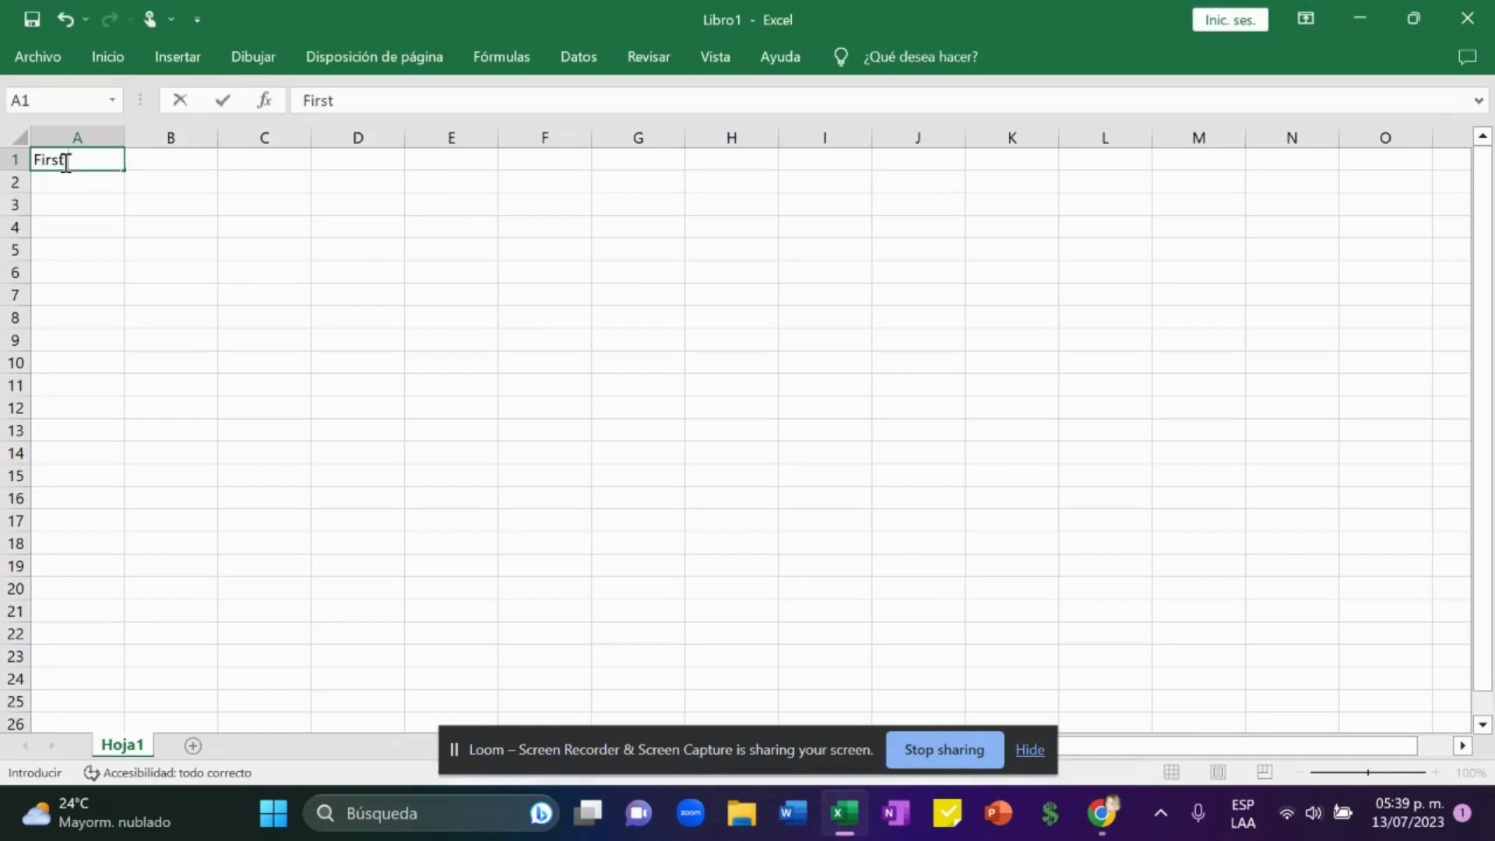
text( Name)
key(Tab)
text(Last )
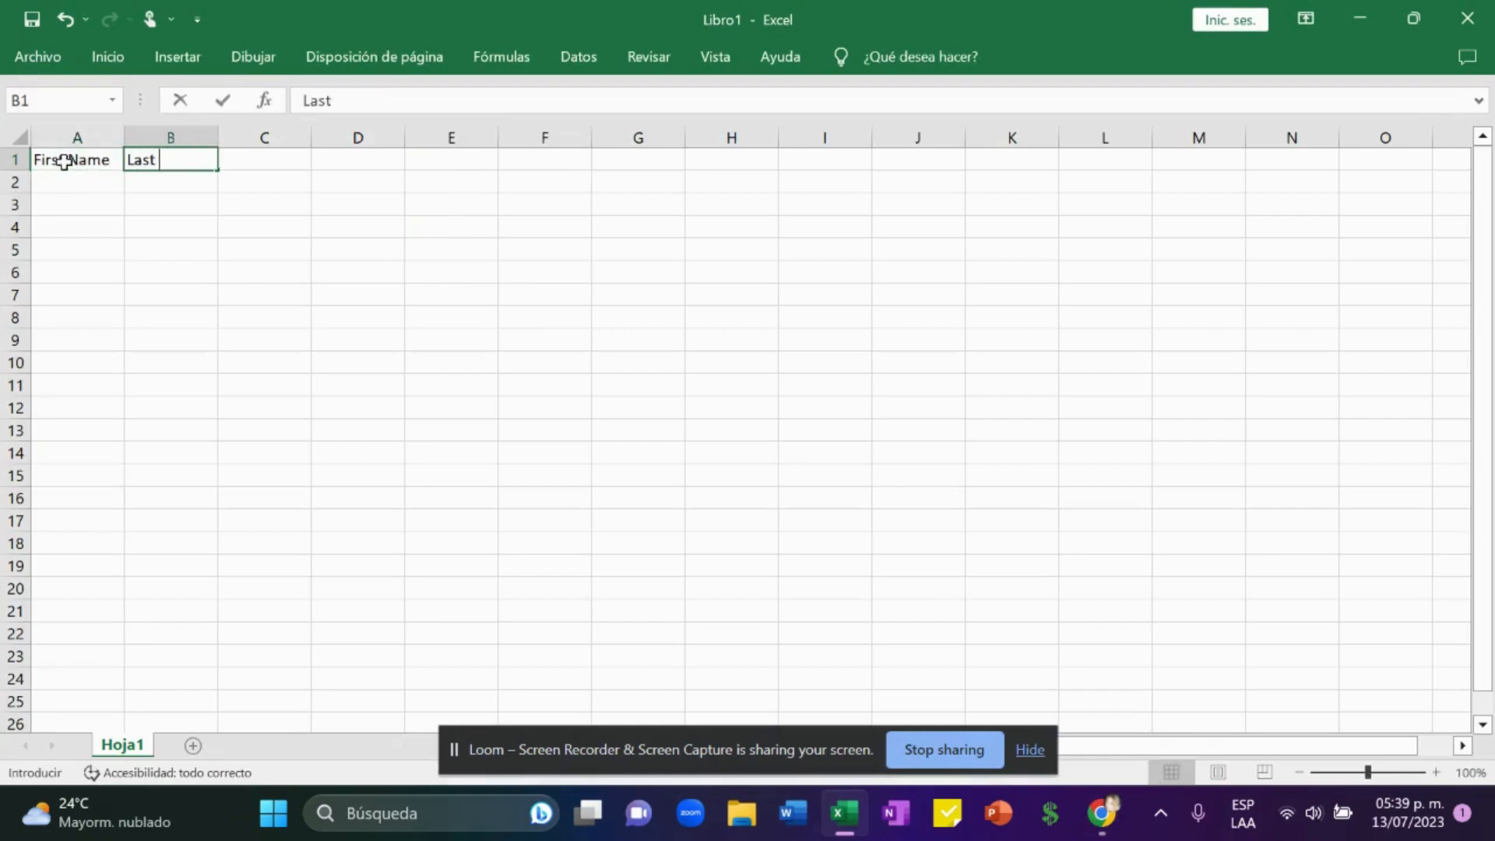
text(Name)
key(Tab)
text(Phone)
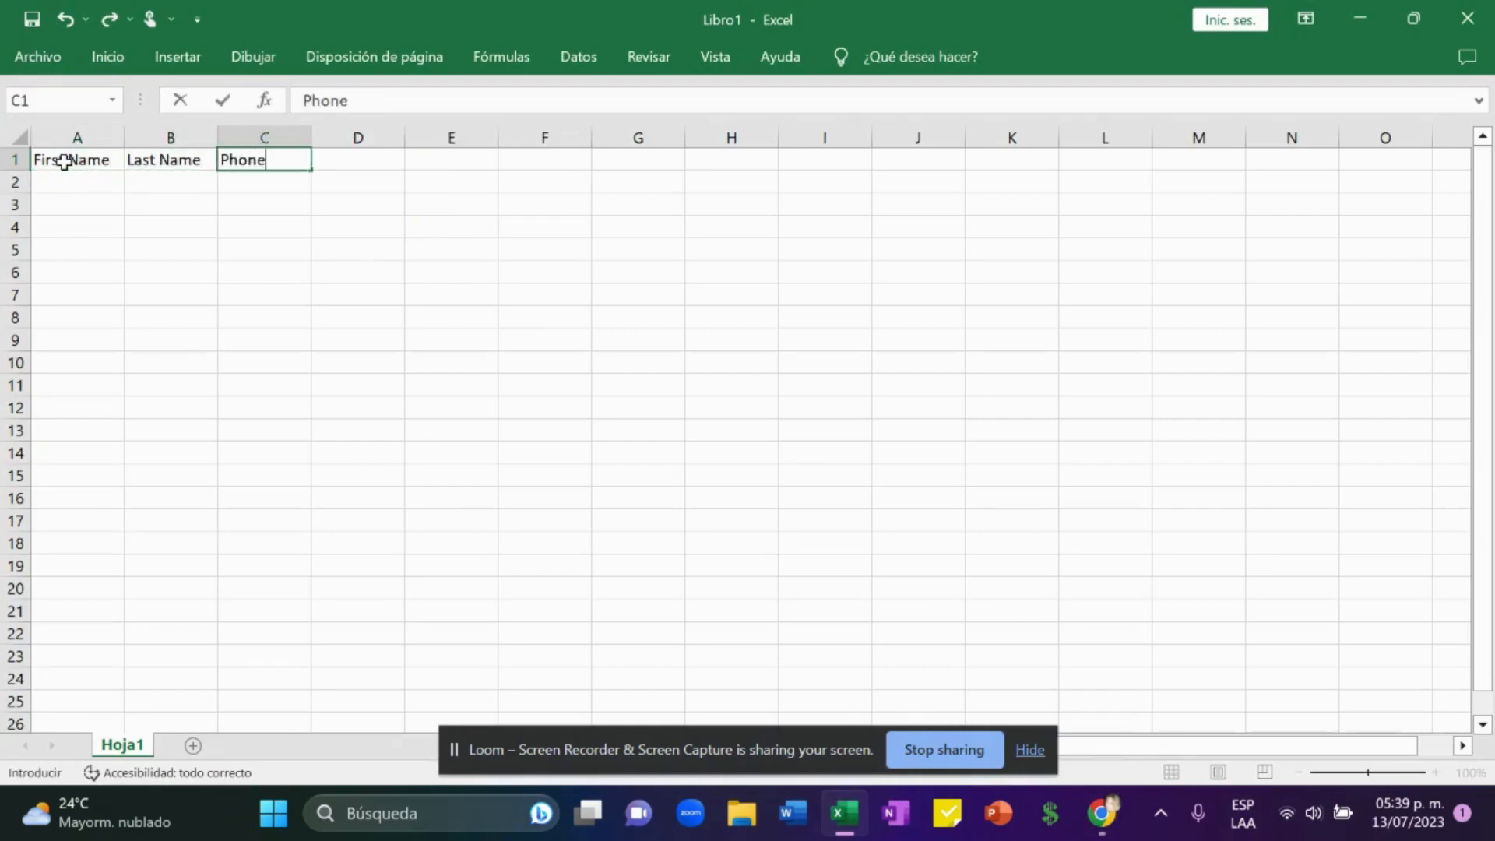
text( number)
key(Tab)
text(email)
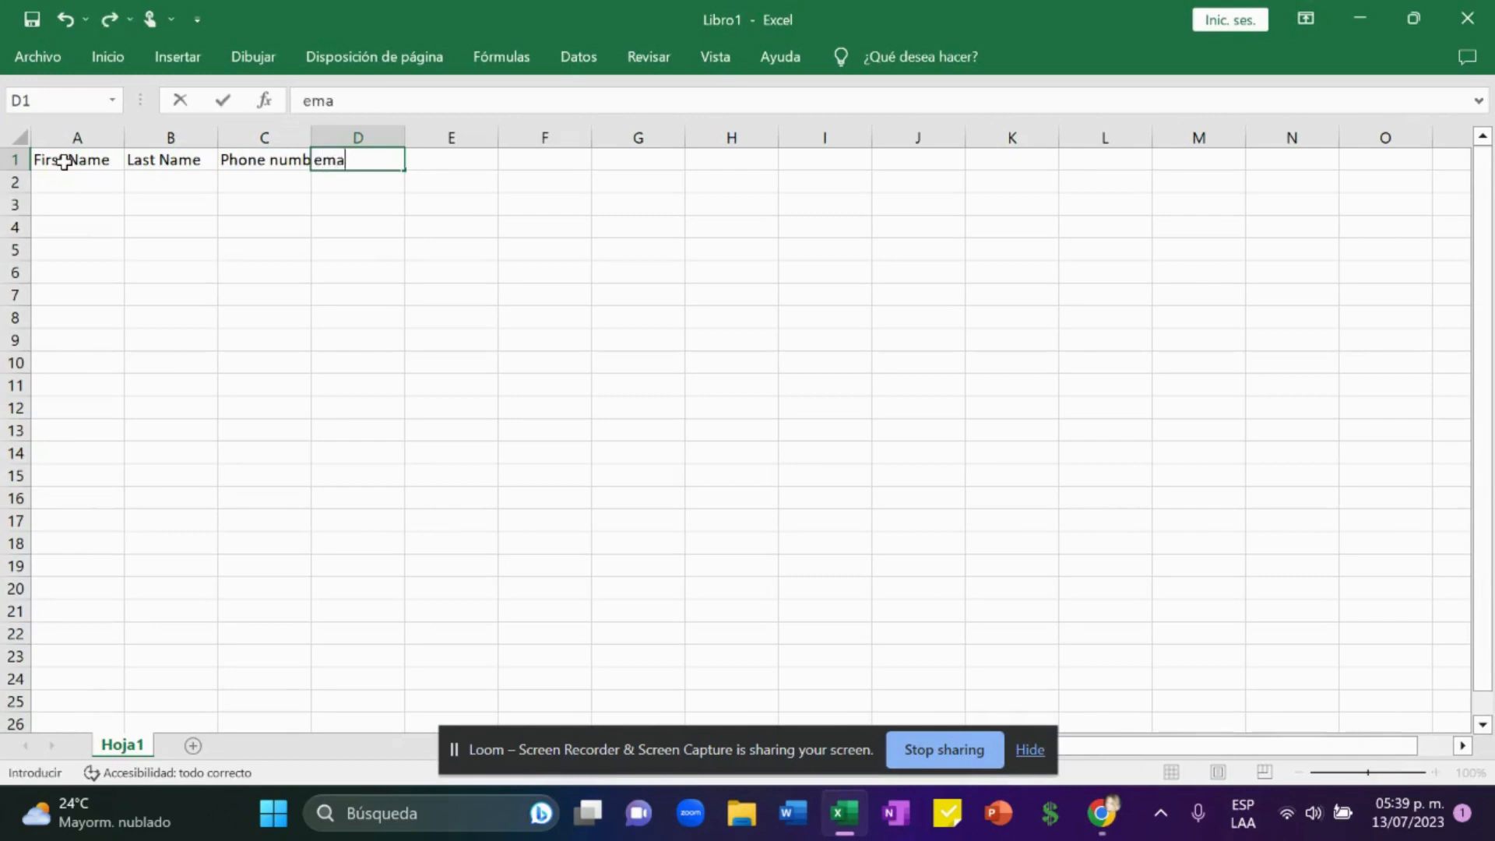
key(Return)
Add the Tag header in E1 and capitalize the Email header.
key(Up)
key(Right)
text(tag)
key(Return)
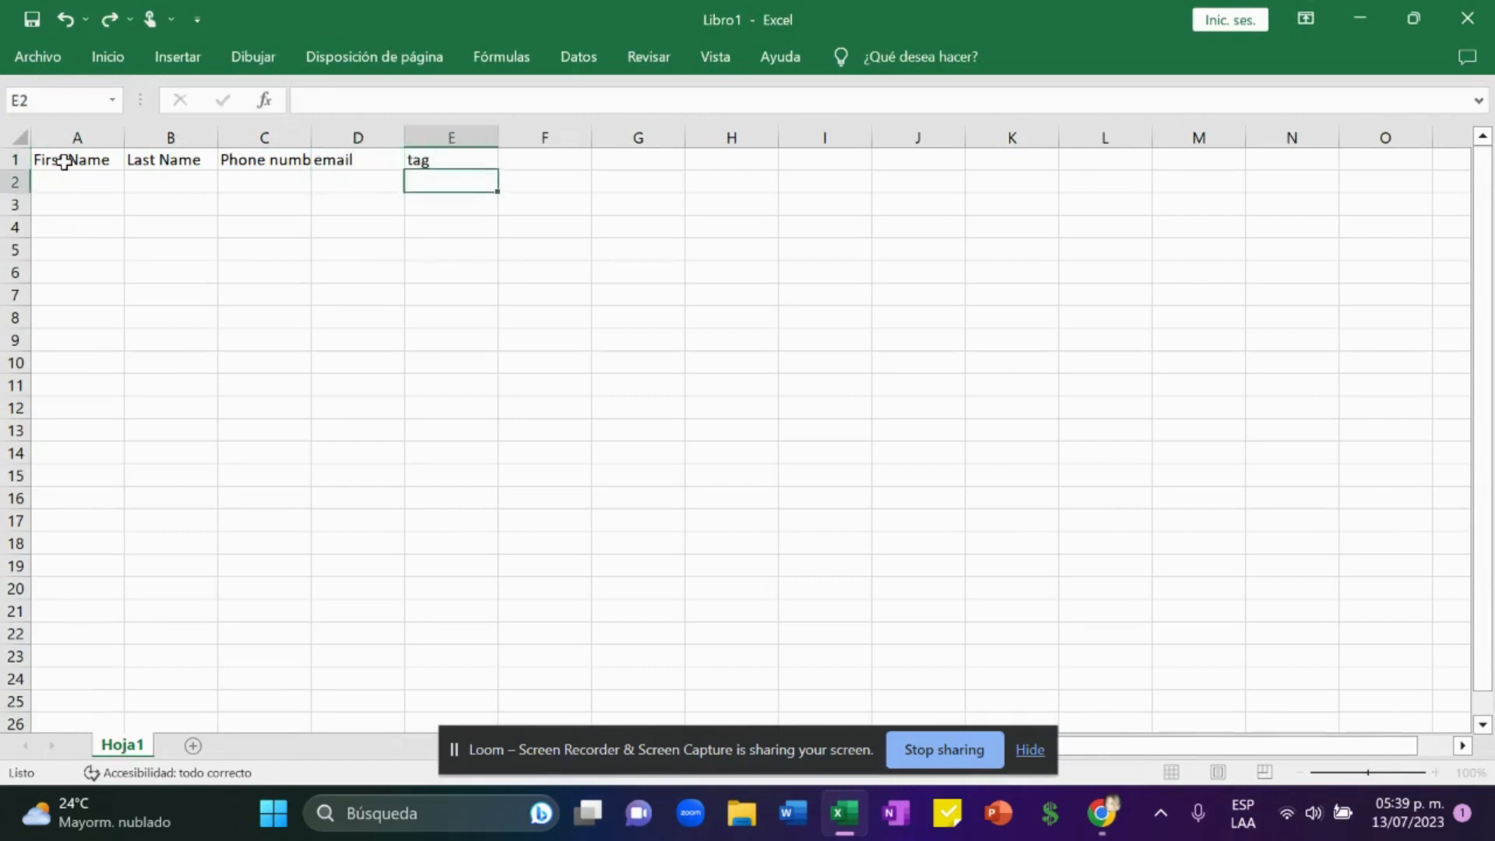
key(Up)
key(Left)
text(Ema)
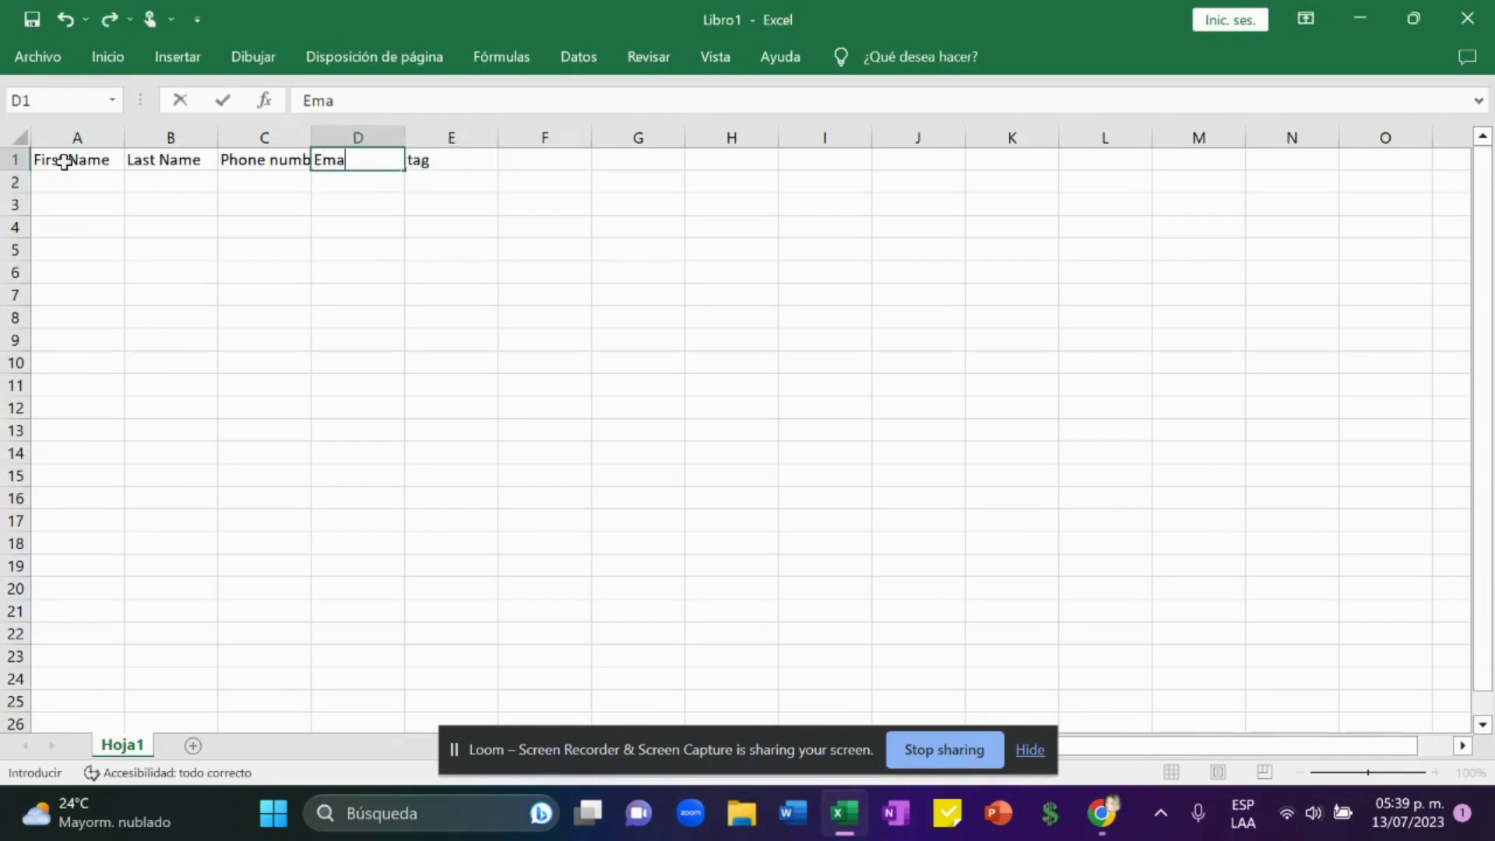
key(Right)
text(Tag)
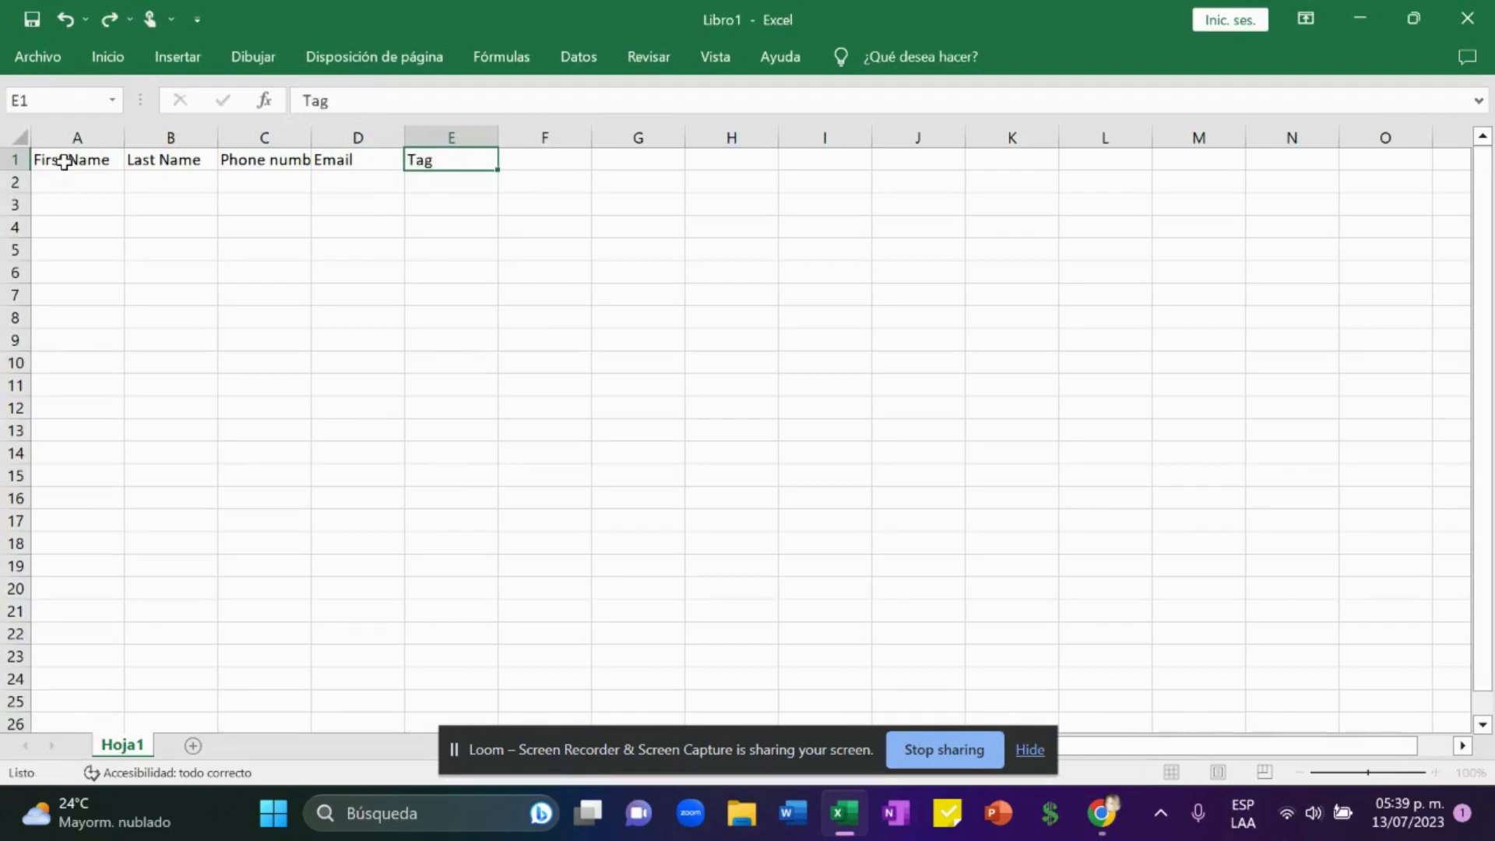
key(Return)
key(Left)
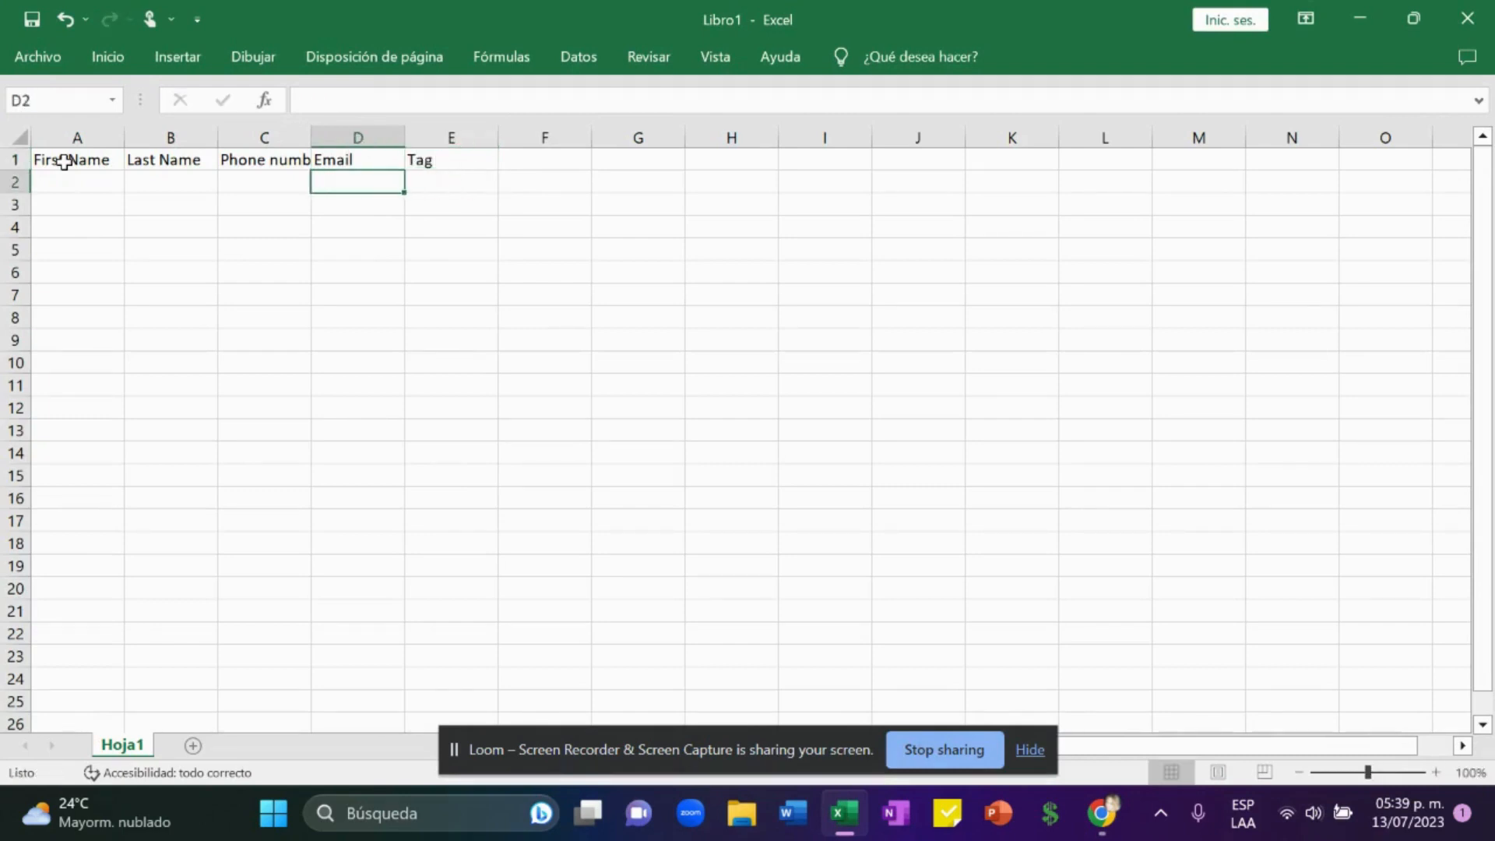
Autofit column C to fit 'Phone number' and move along row 2 to the Tag column.
double_click(311, 136)
click(250, 179)
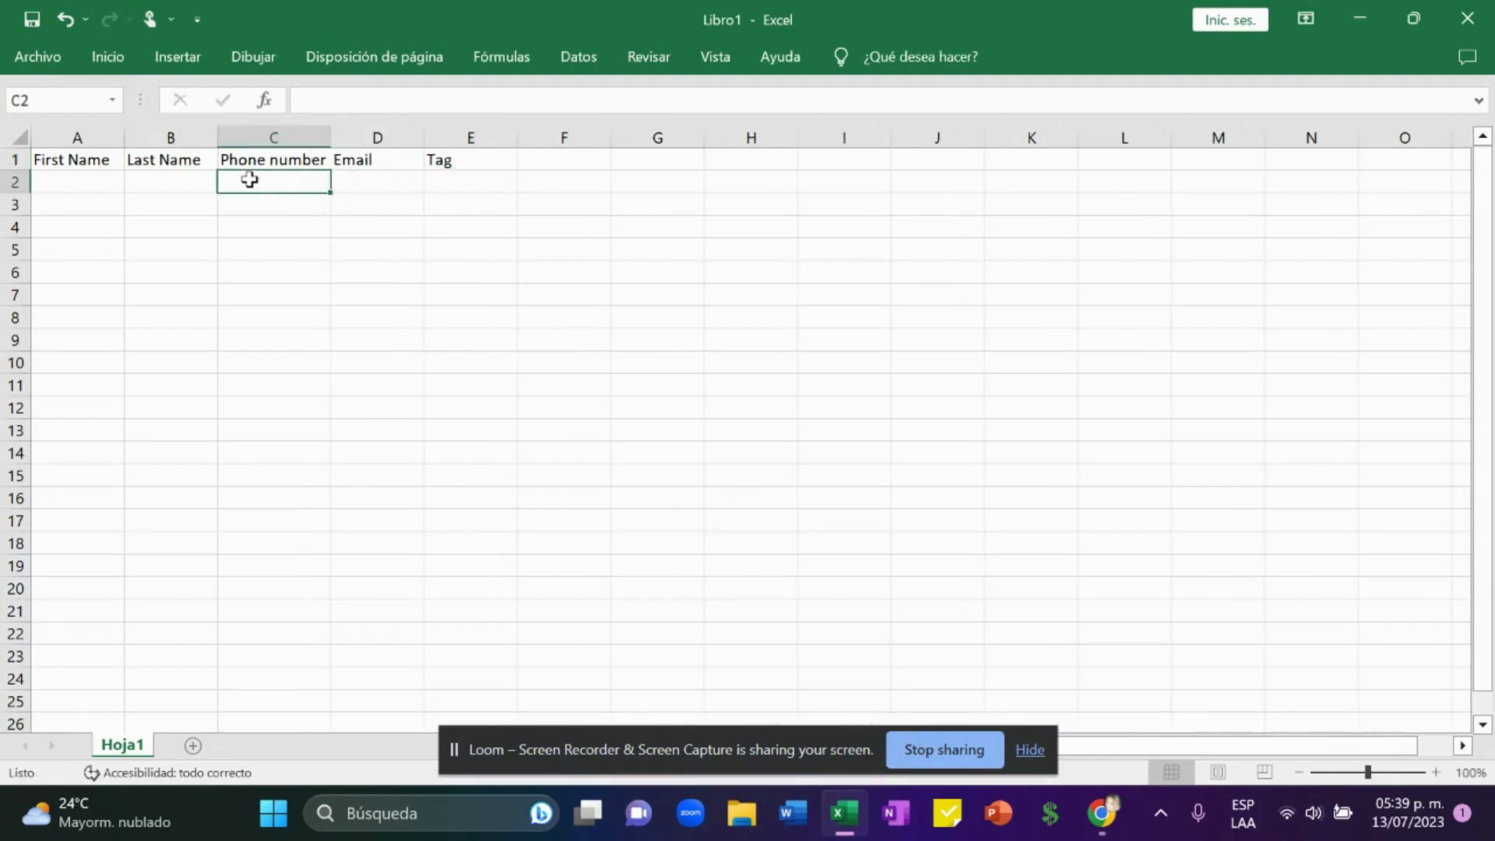
key(Left)
key(Left)
key(Right)
key(Right)
key(Right)
key(Right)
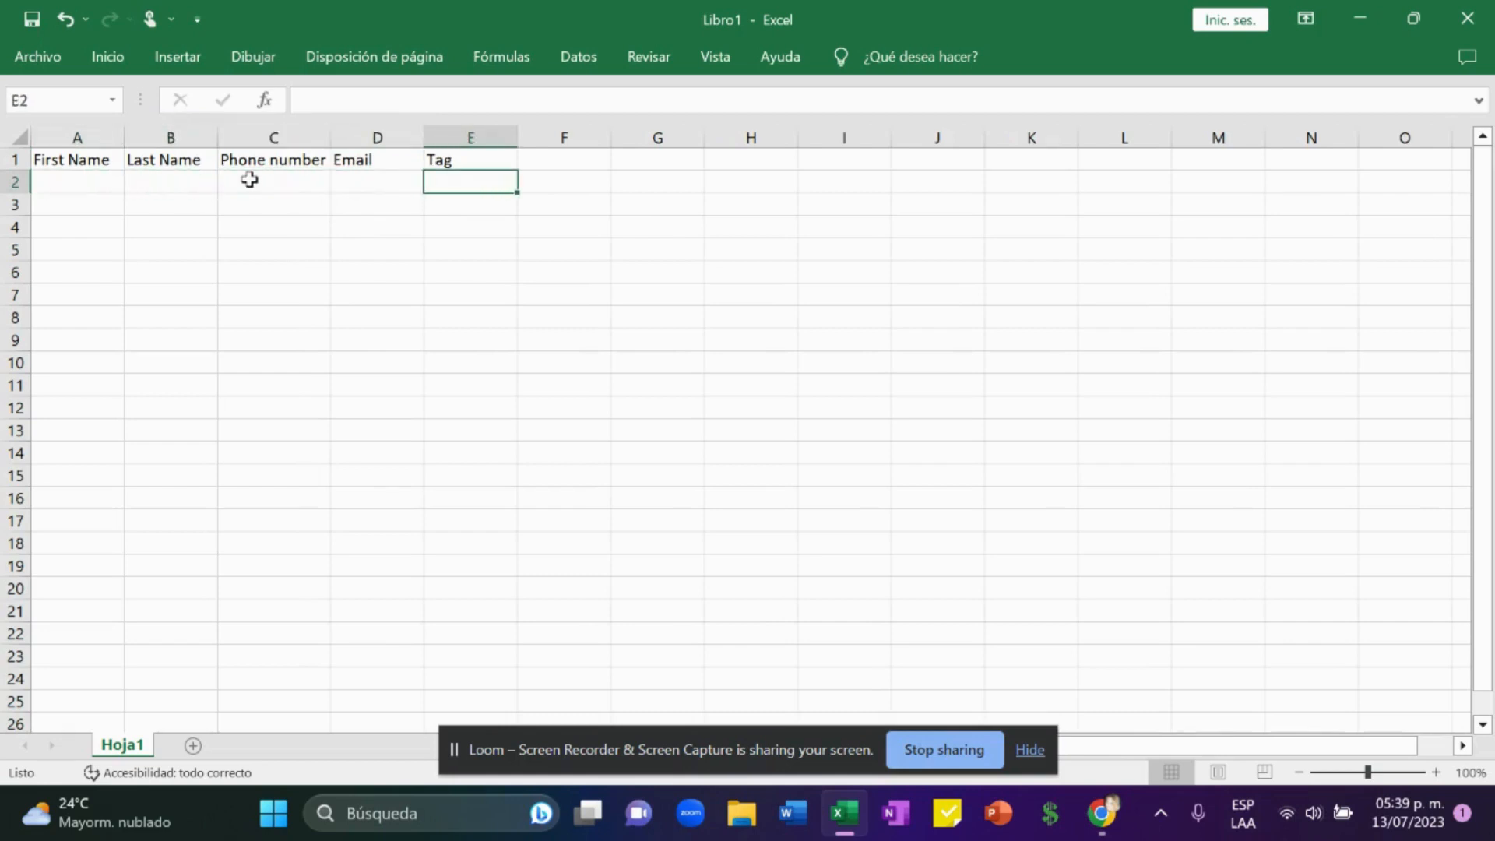
key(Up)
key(Down)
key(Left)
key(Left)
key(Left)
key(Right)
key(Right)
key(Right)
Type 'updated' in E2 under Tag, then switch back to Progreda.
text(uo)
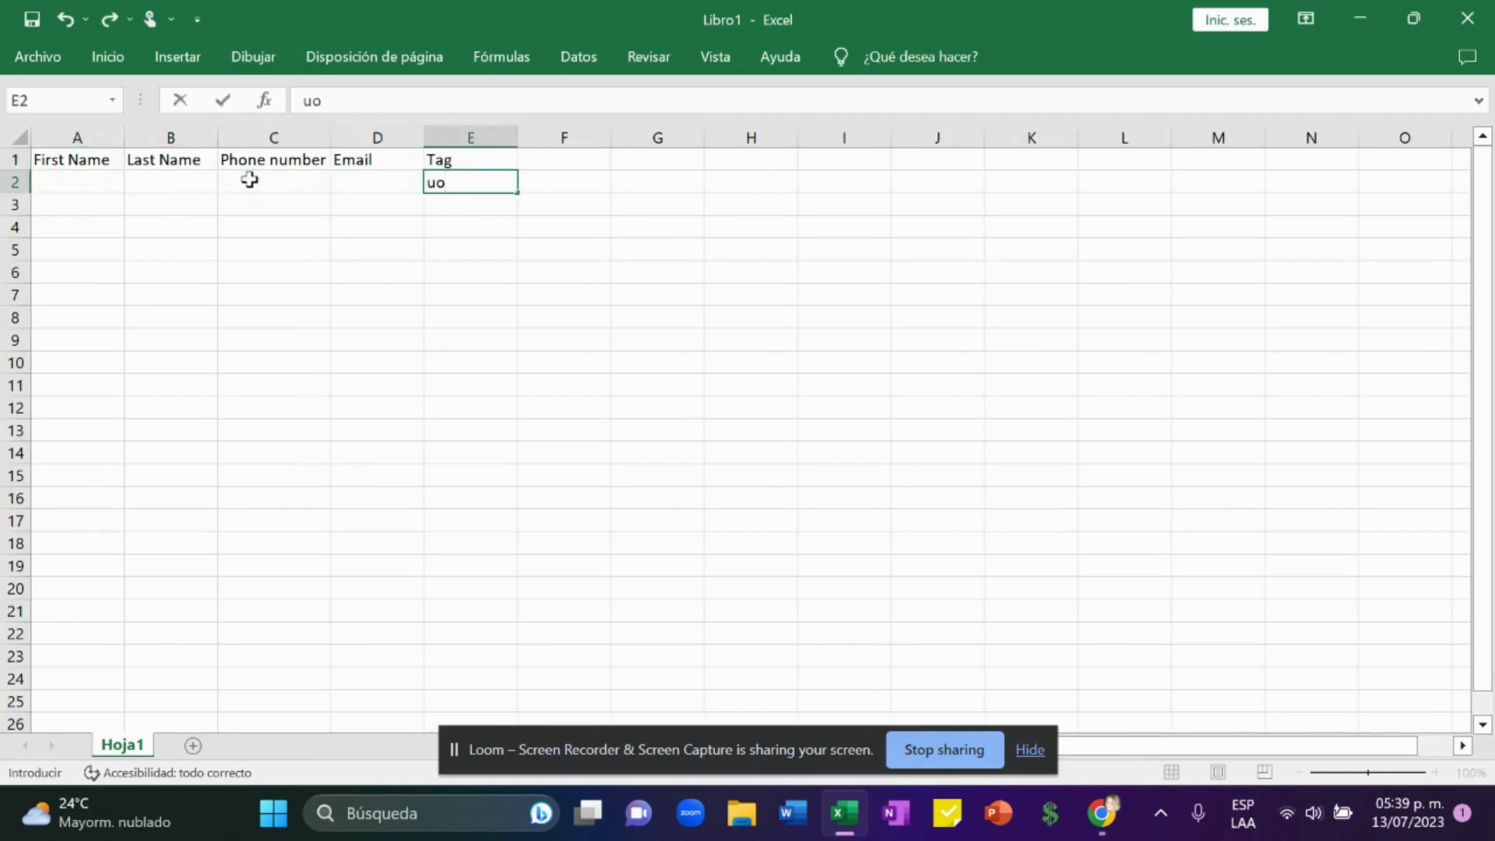
key(BackSpace)
text(pated)
key(BackSpace)
key(BackSpace)
text(adated)
key(Return)
key(Up)
key(Left)
key(Left)
key(Left)
key(Left)
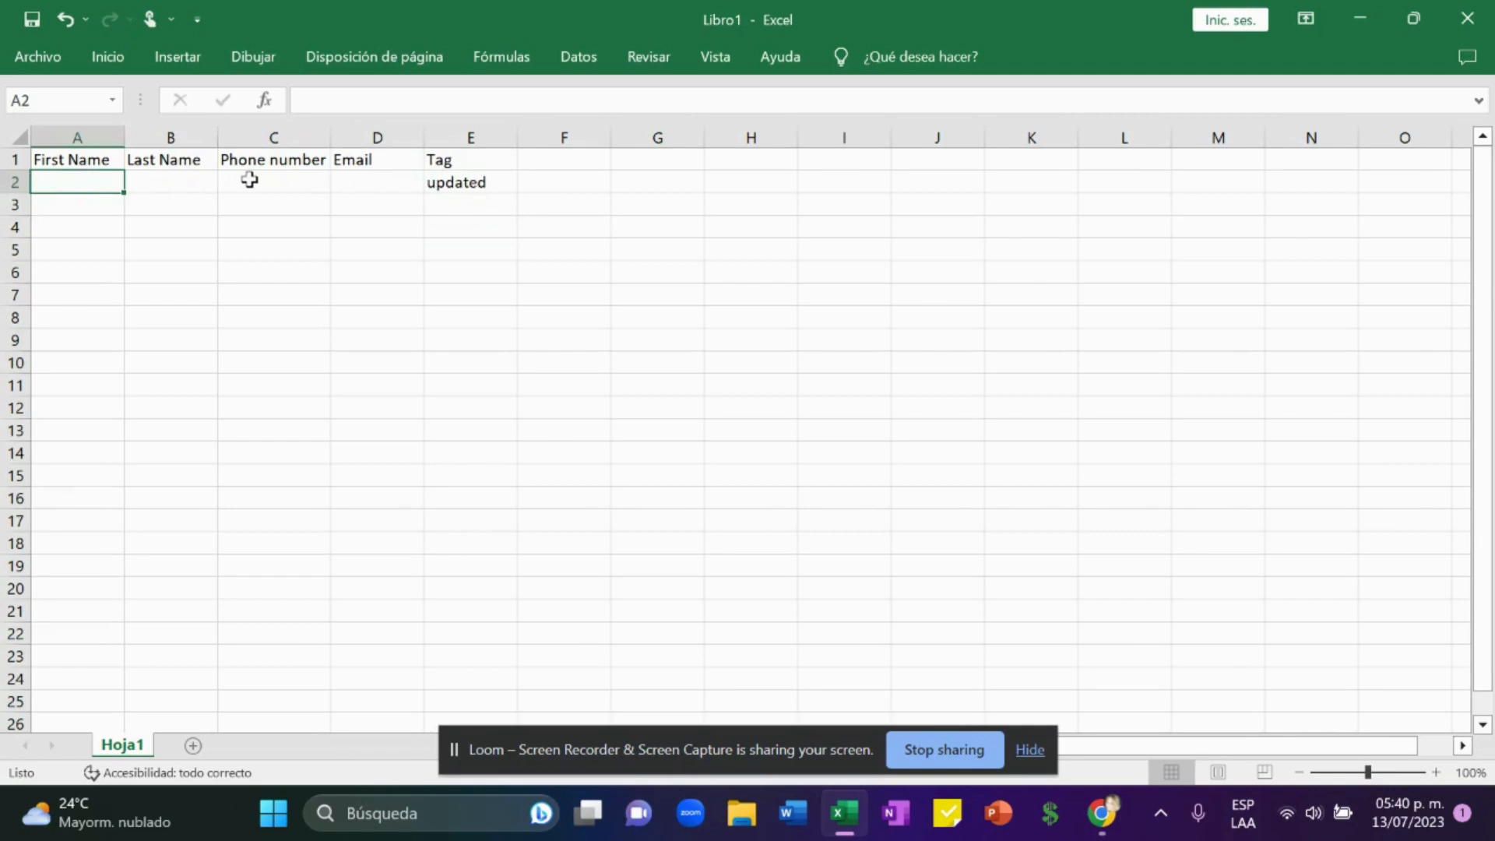
key(alt+Tab)
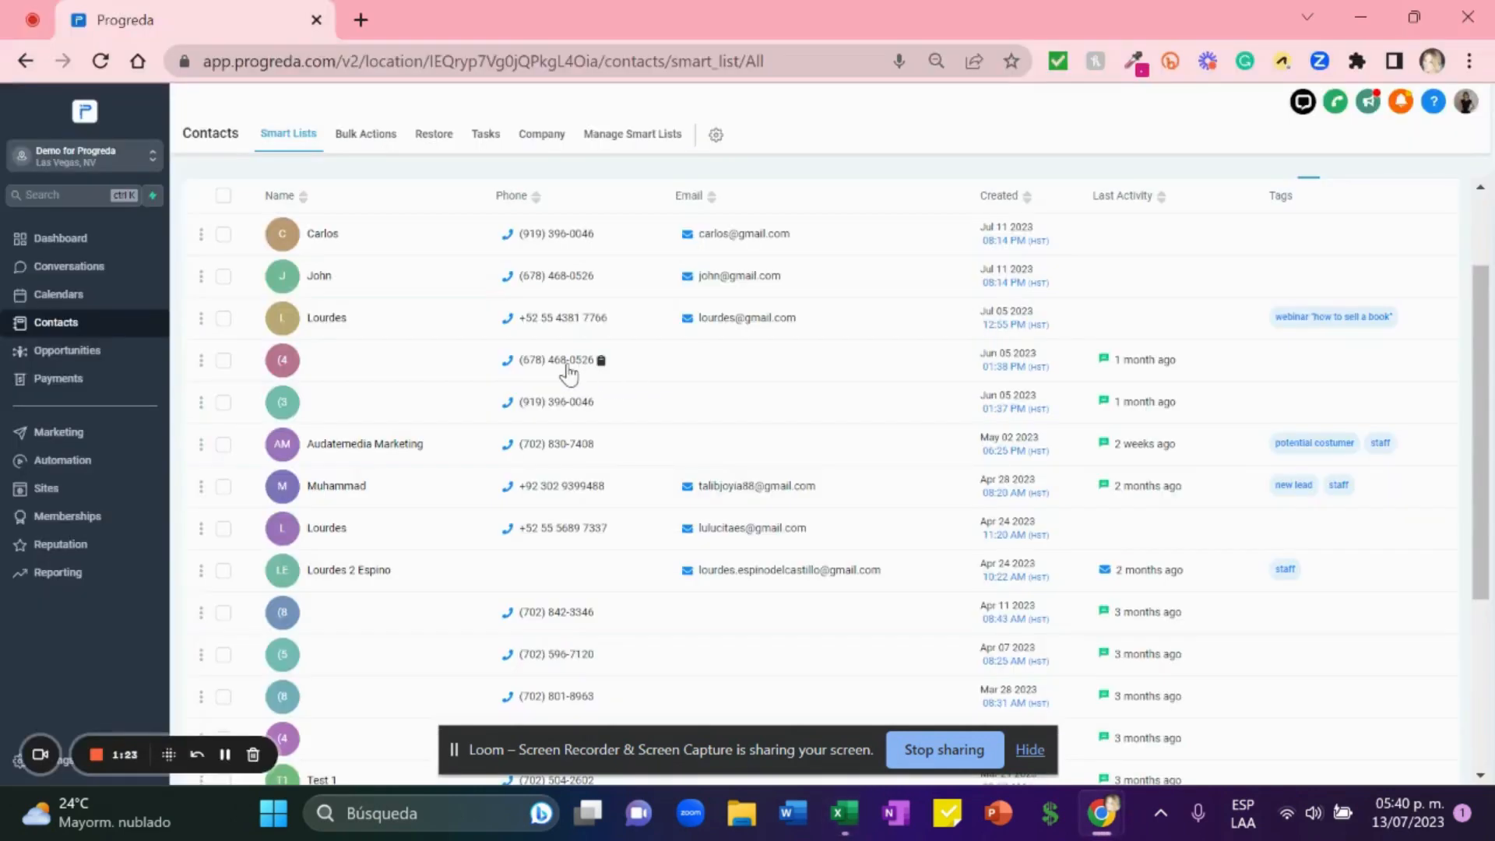
Copy a contact's phone number from Progreda into cell C2.
drag(595, 375, 523, 375)
key(ctrl+c)
click(522, 374)
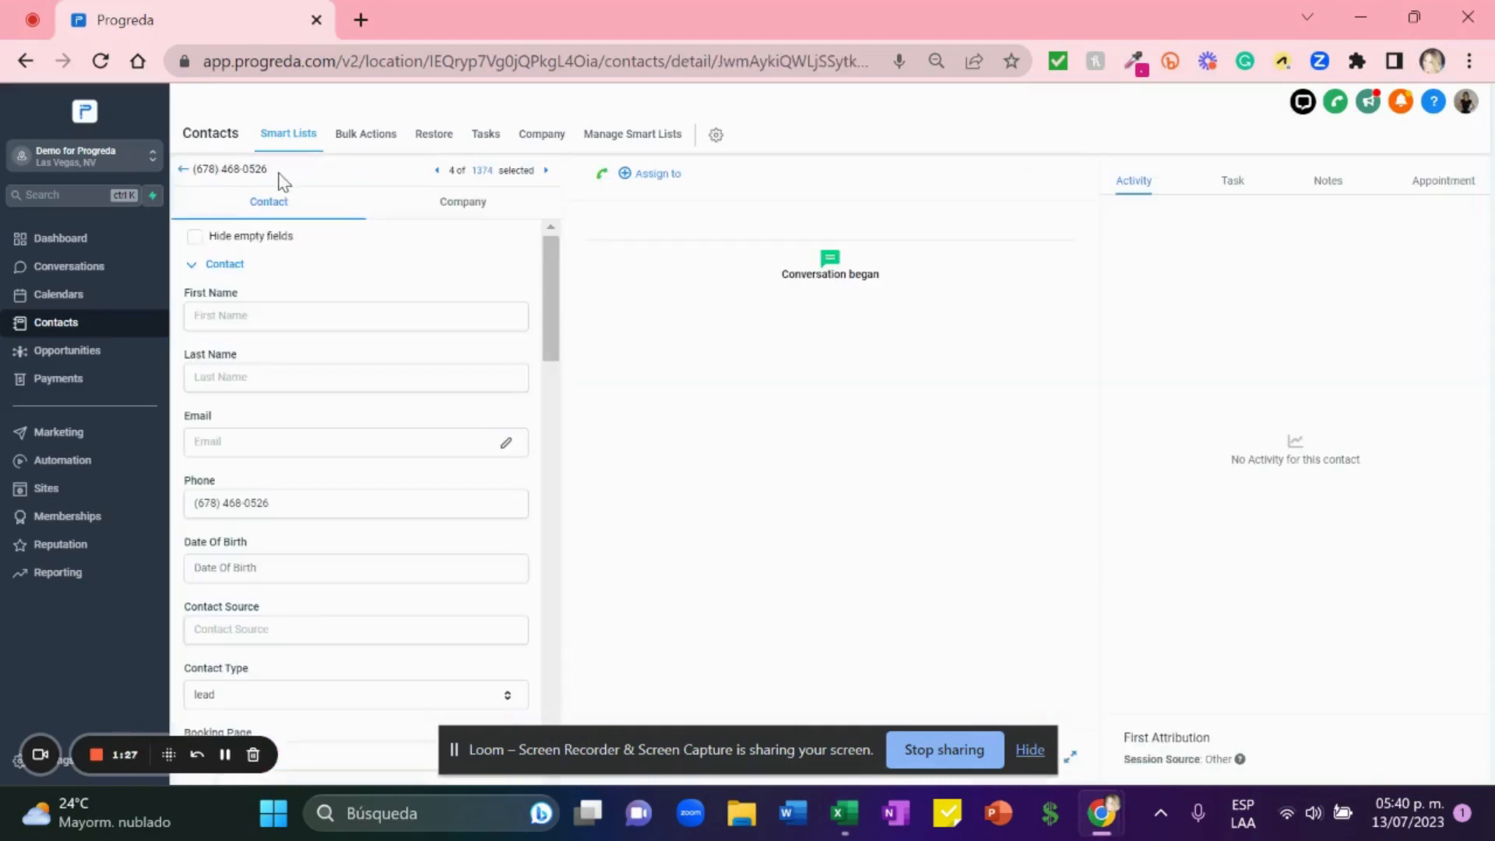
drag(278, 173, 204, 182)
key(alt+Tab)
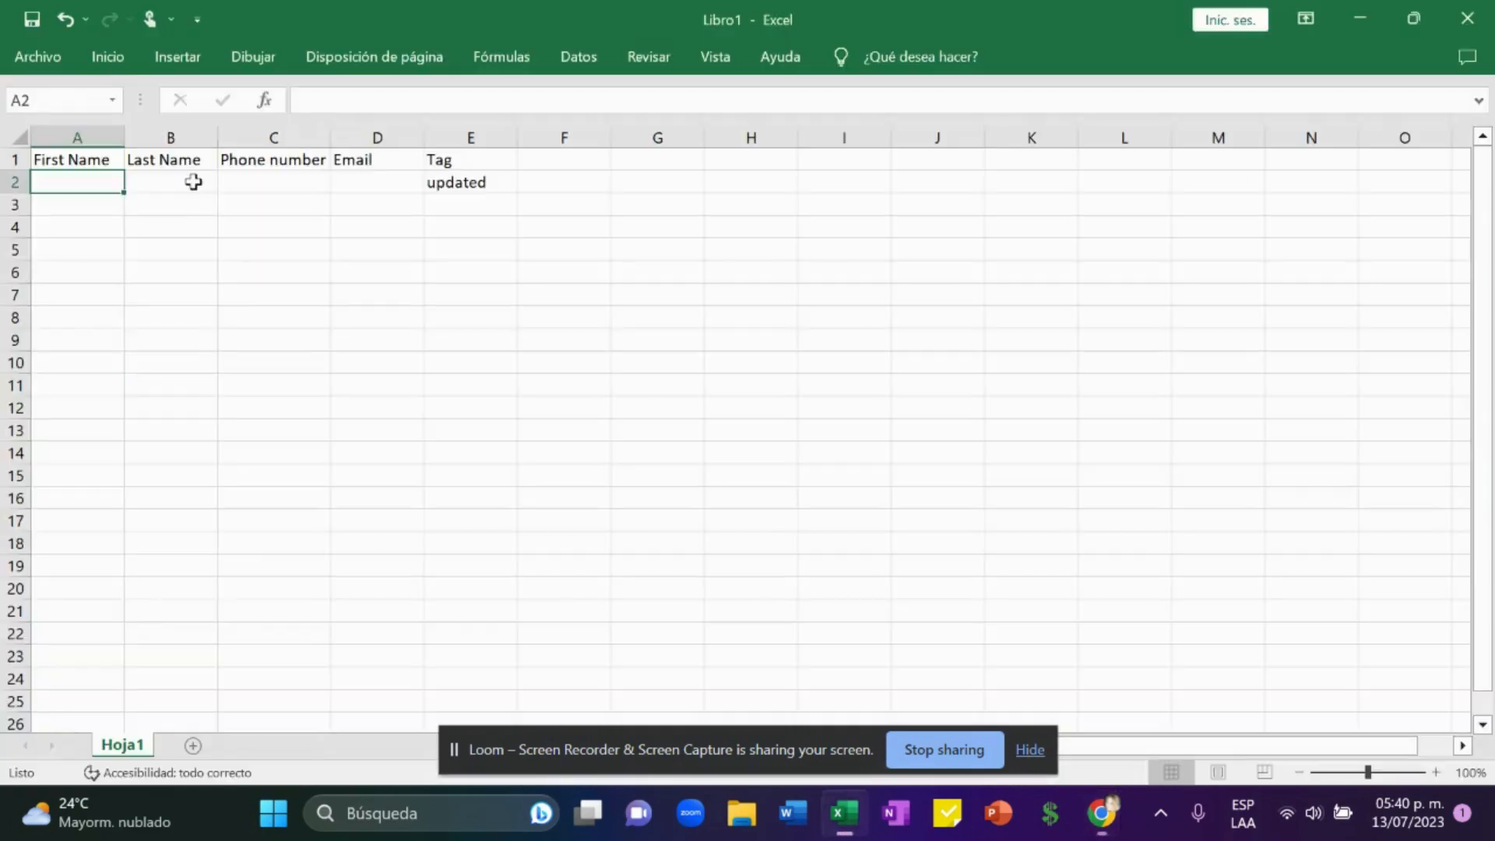
key(Right)
key(Right)
key(ctrl+v)
Enter first name TEST, last name X and a test e-mail address in row 2.
key(Left)
key(Left)
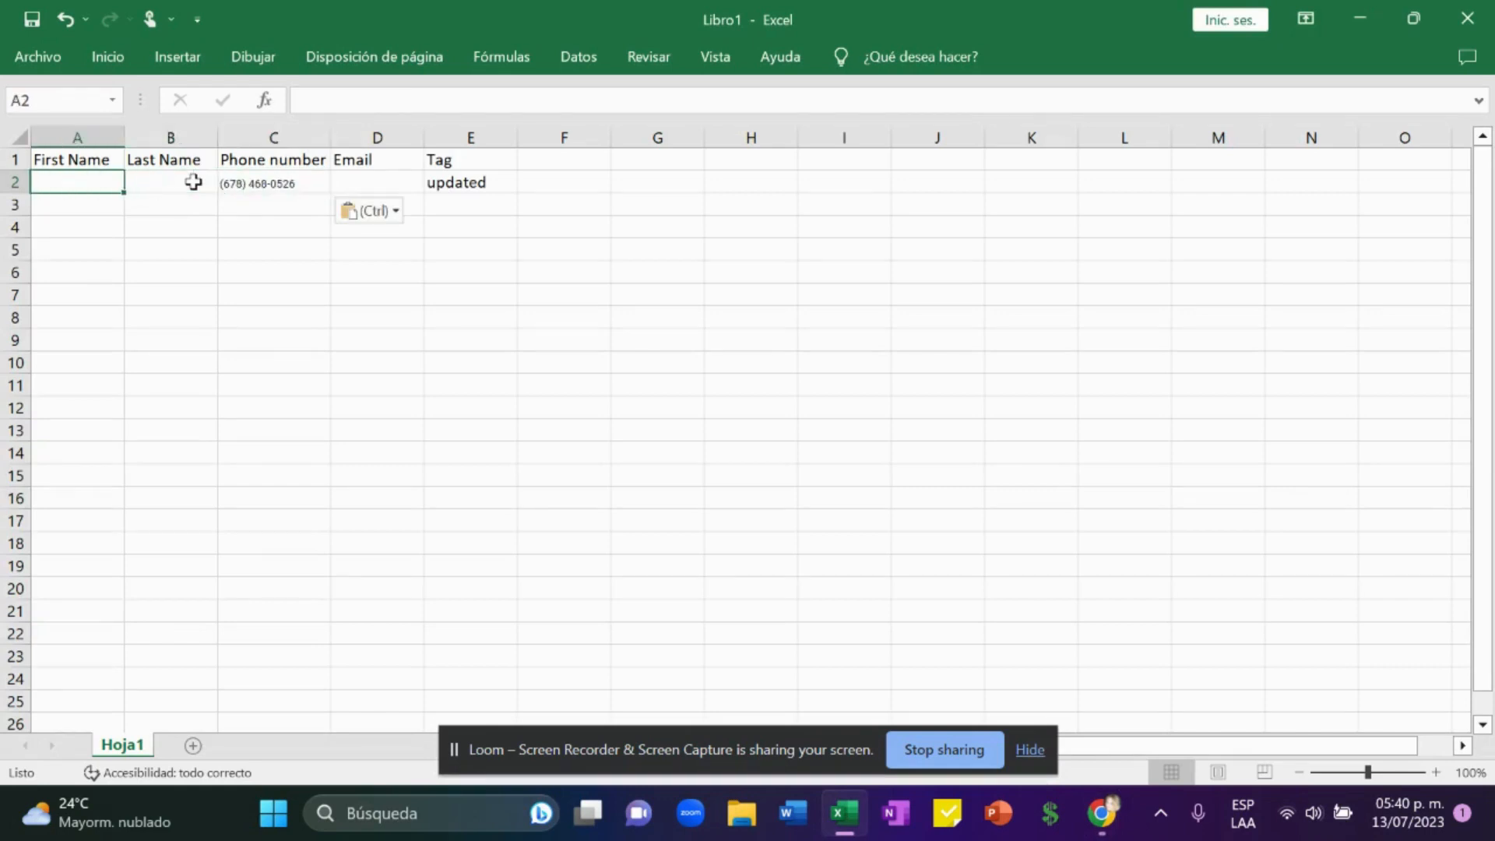
text(TEST 1)
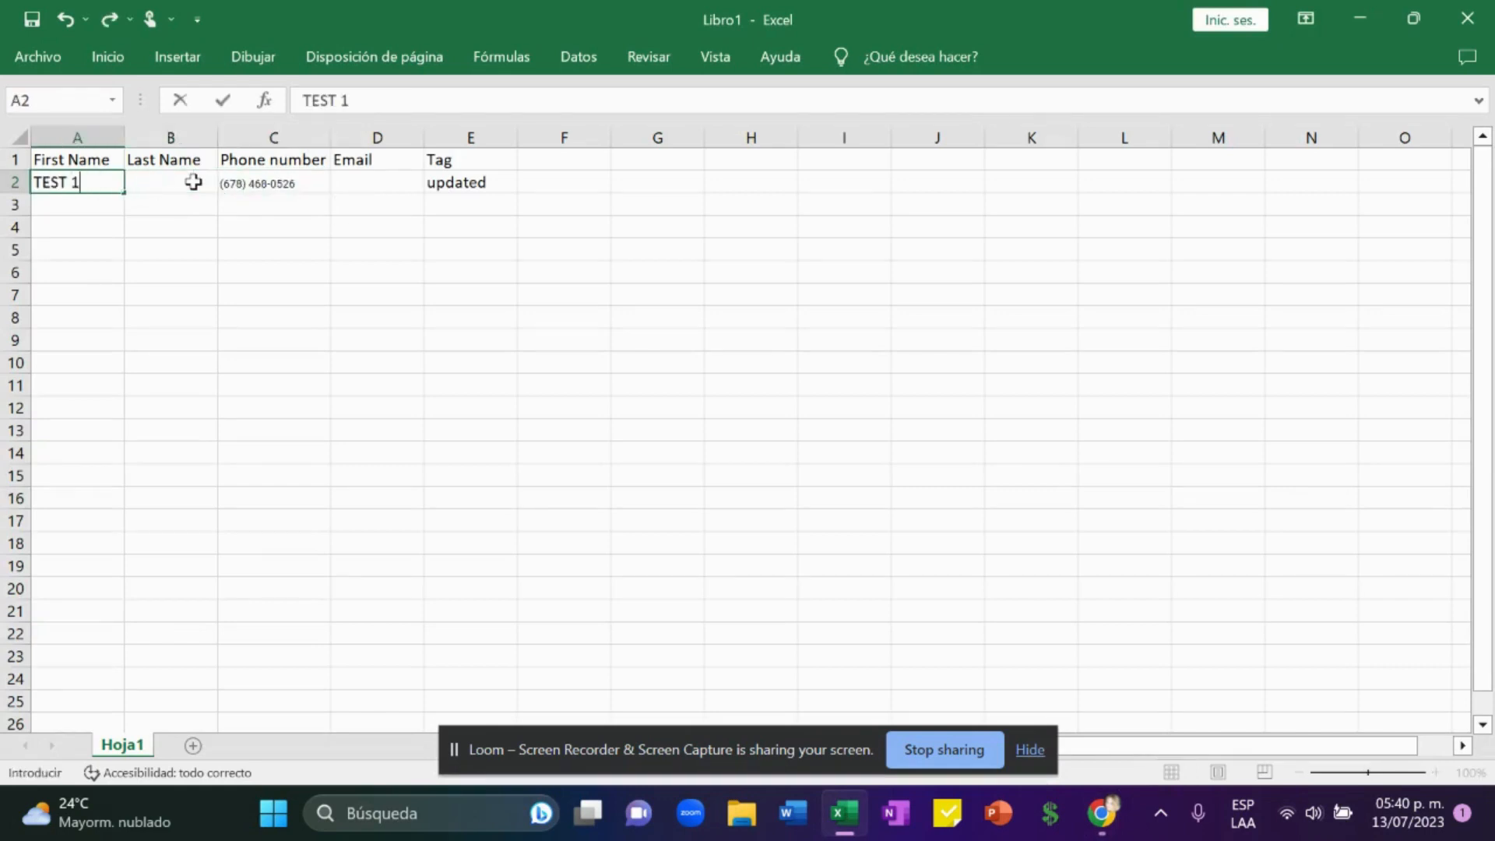
key(Tab)
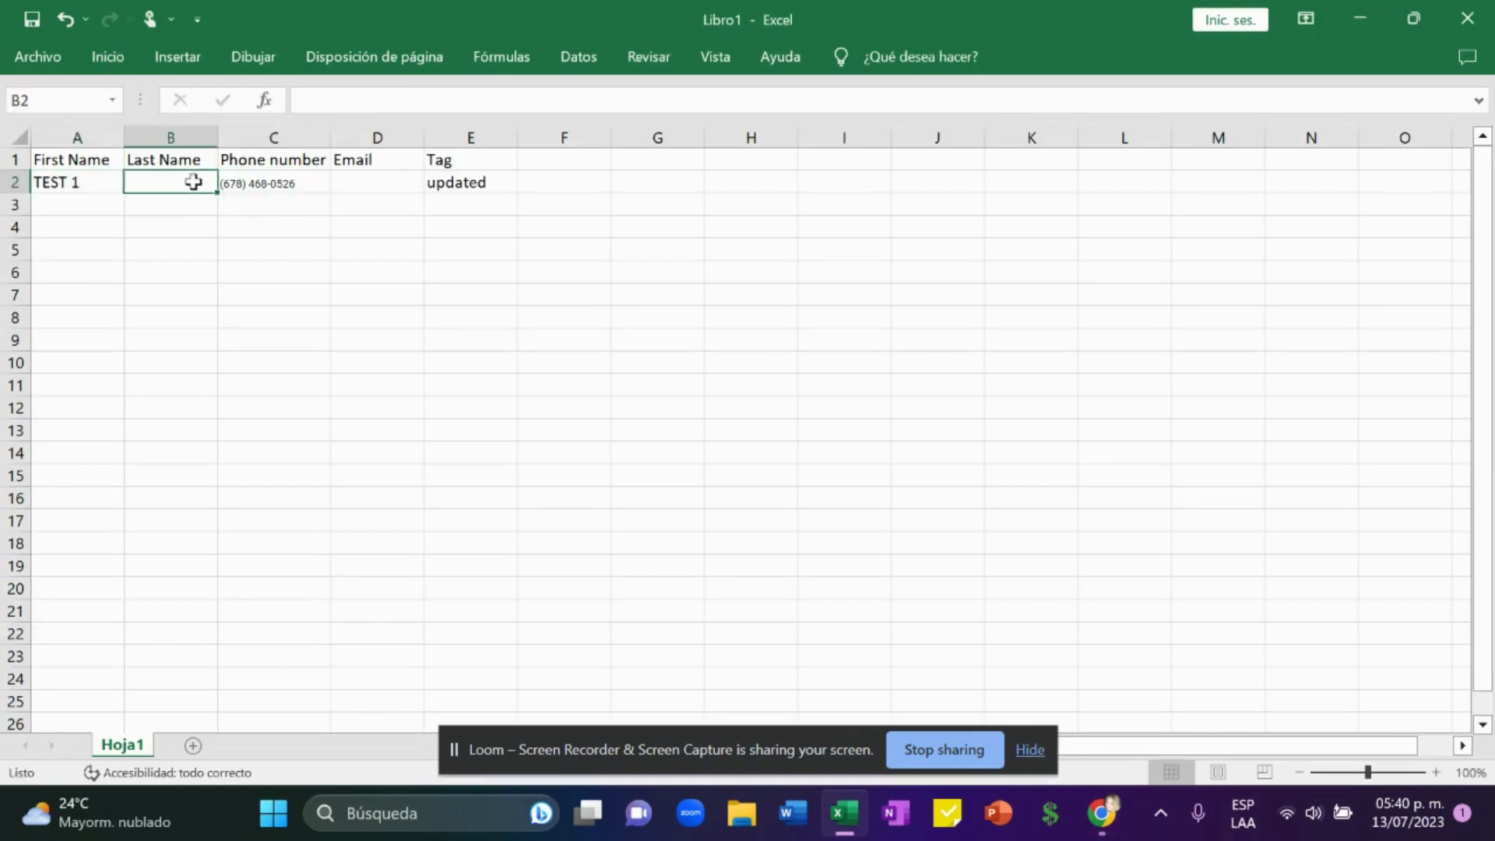
text(X)
key(Tab)
key(Tab)
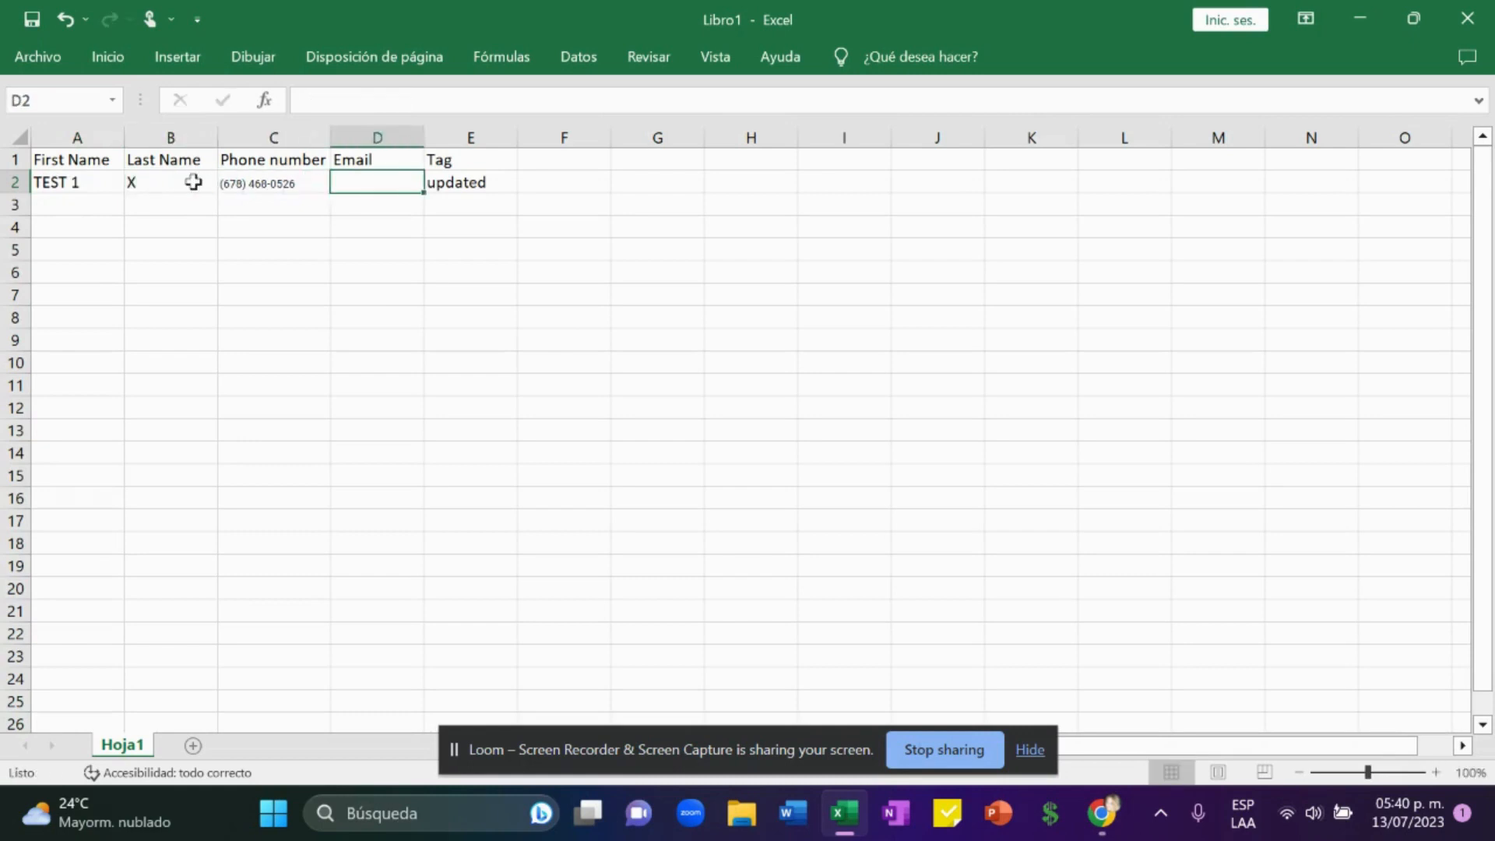
text(TEST1@)
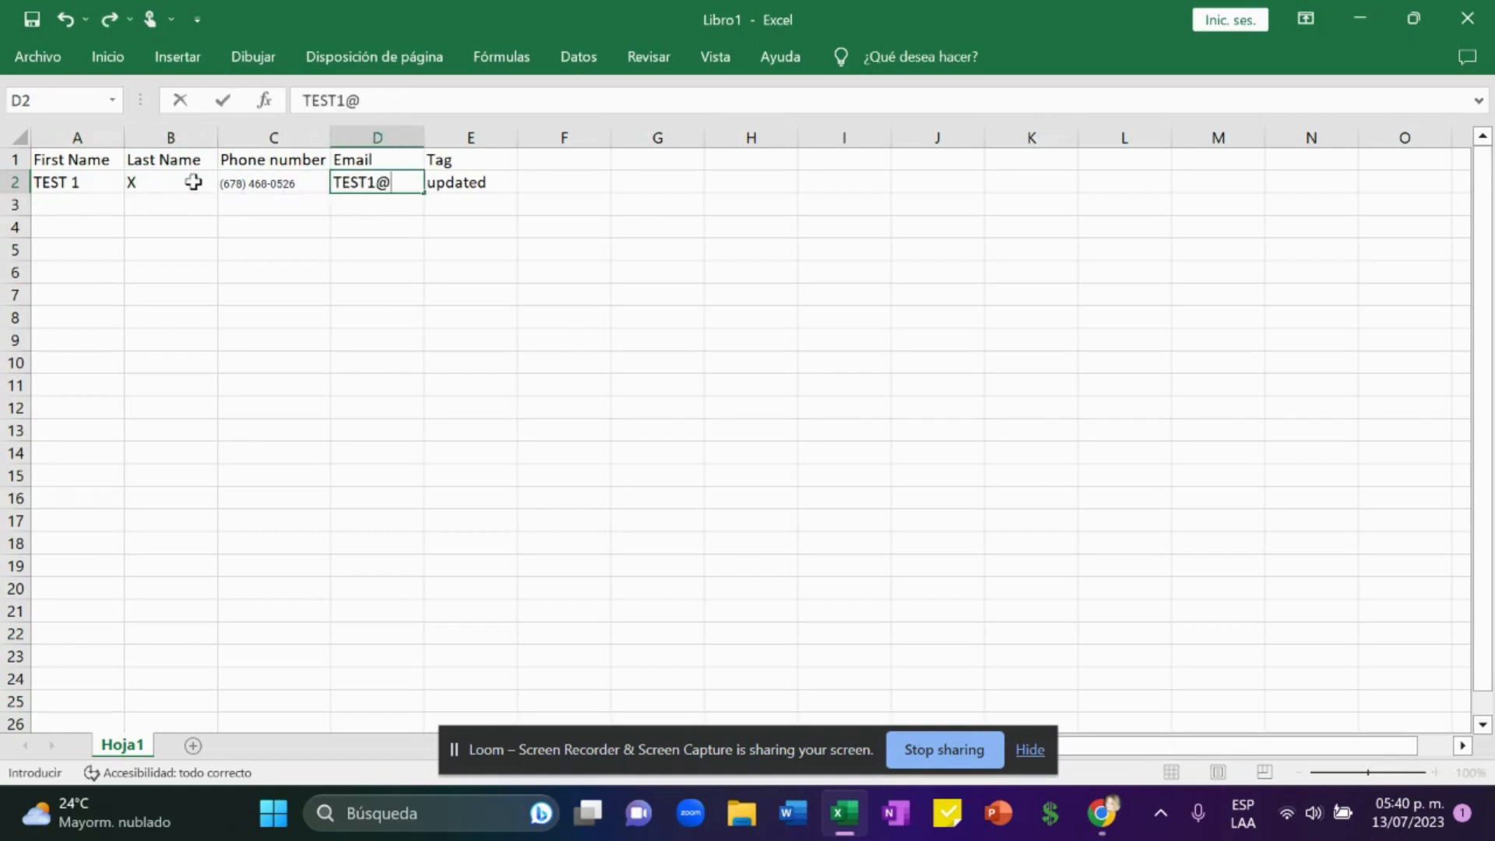
text(GMAIL)
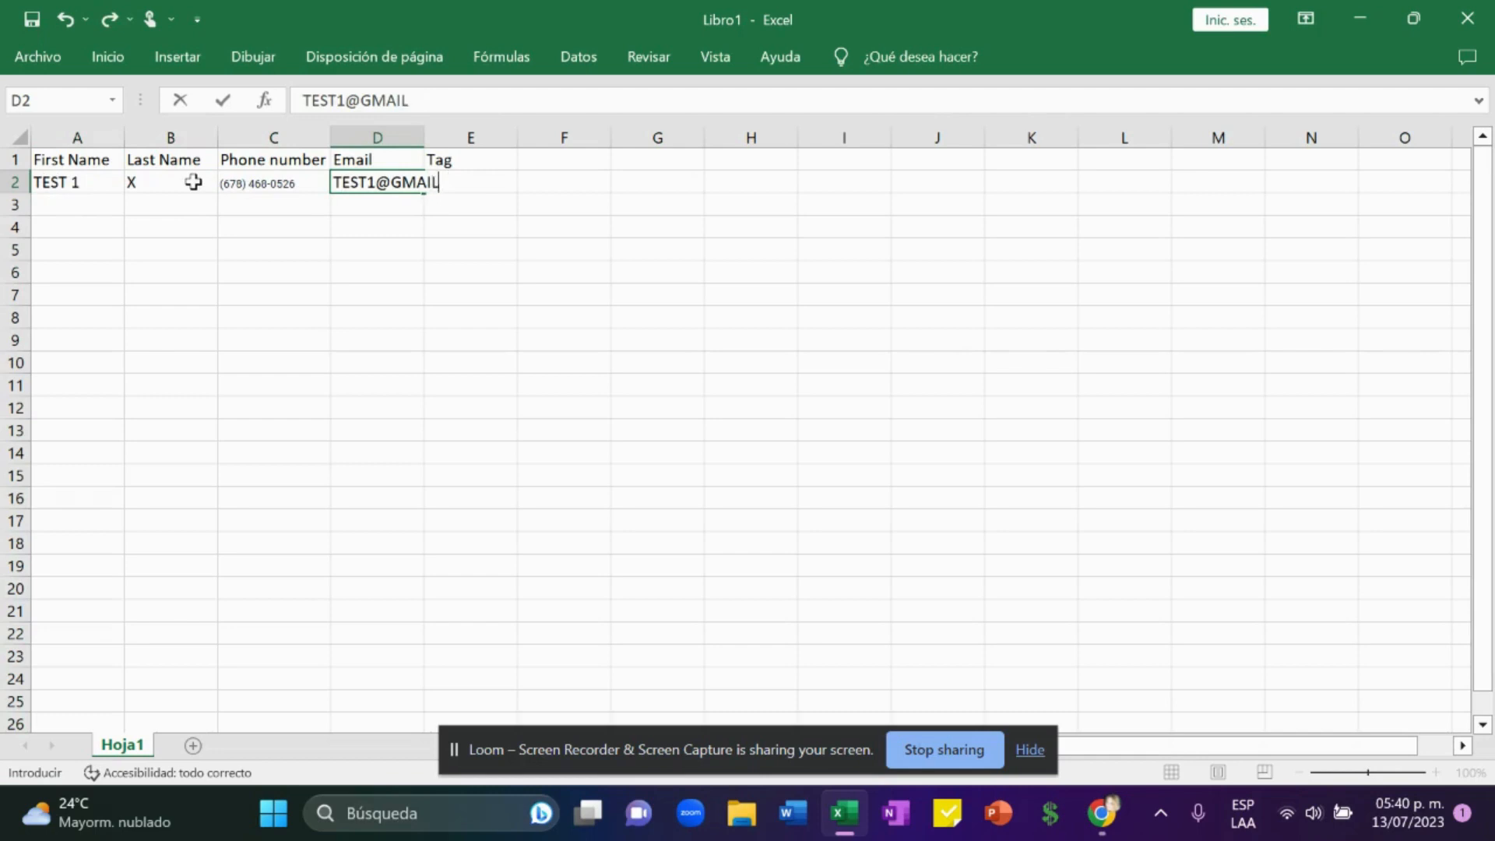
text(.COM)
key(Return)
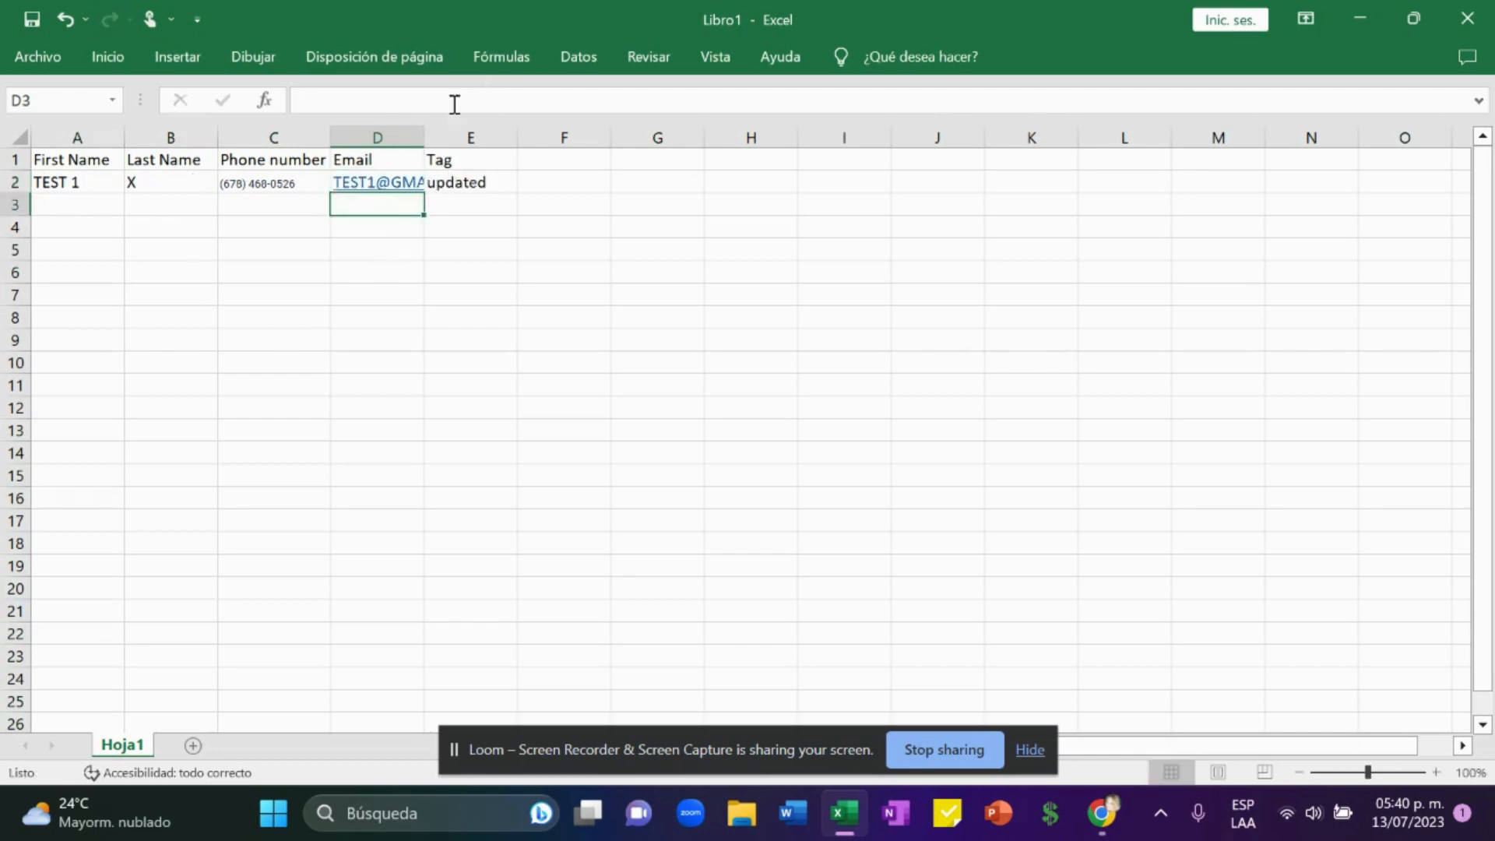
Autofit column D for the e-mail and return to Progreda's All contacts list.
double_click(425, 132)
click(425, 126)
key(Down)
key(Down)
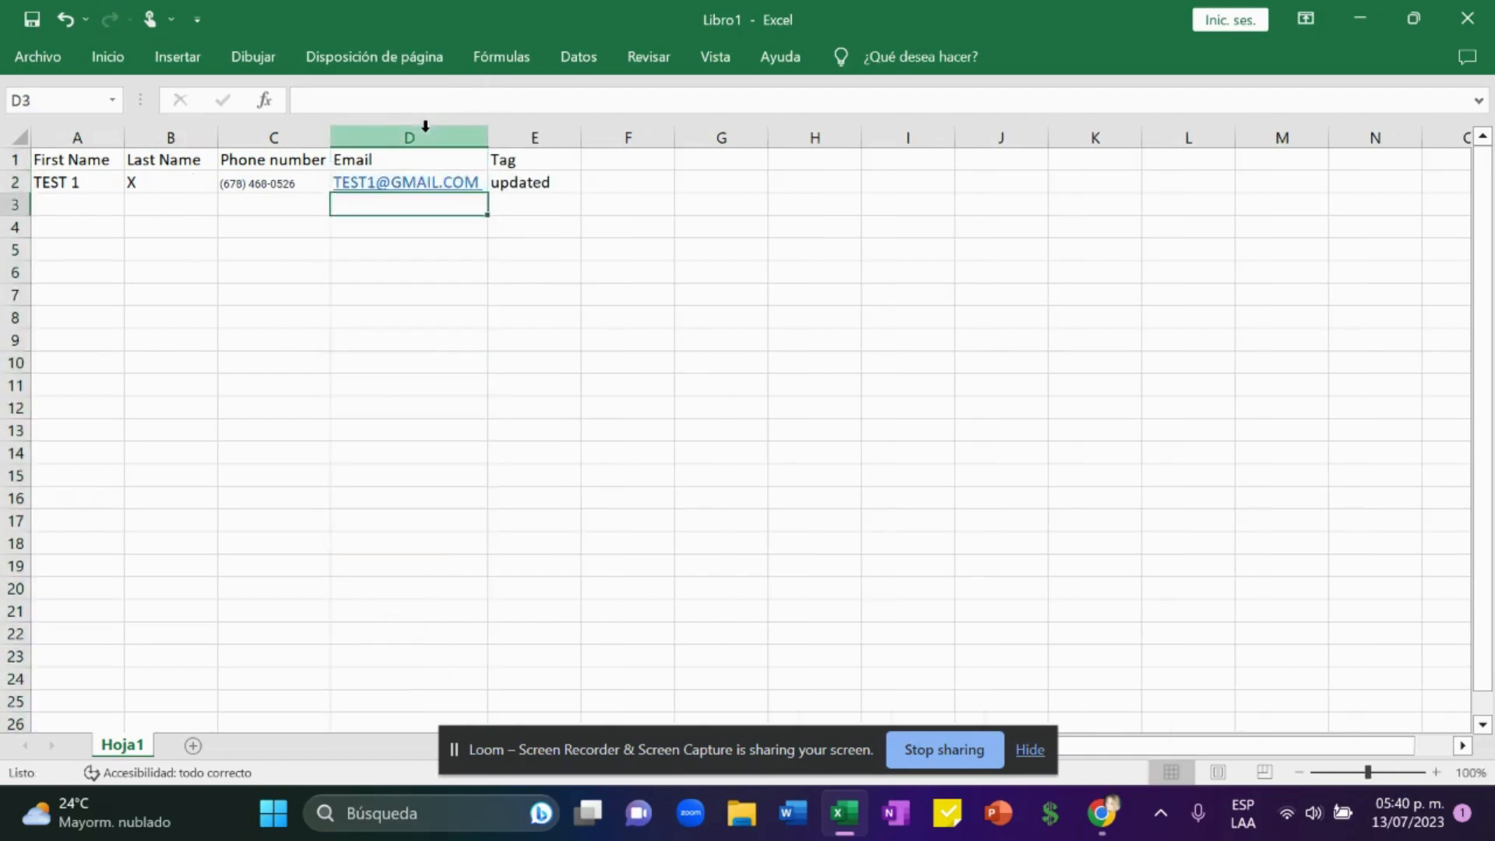
key(Left)
key(Left)
key(Left)
key(alt+Tab)
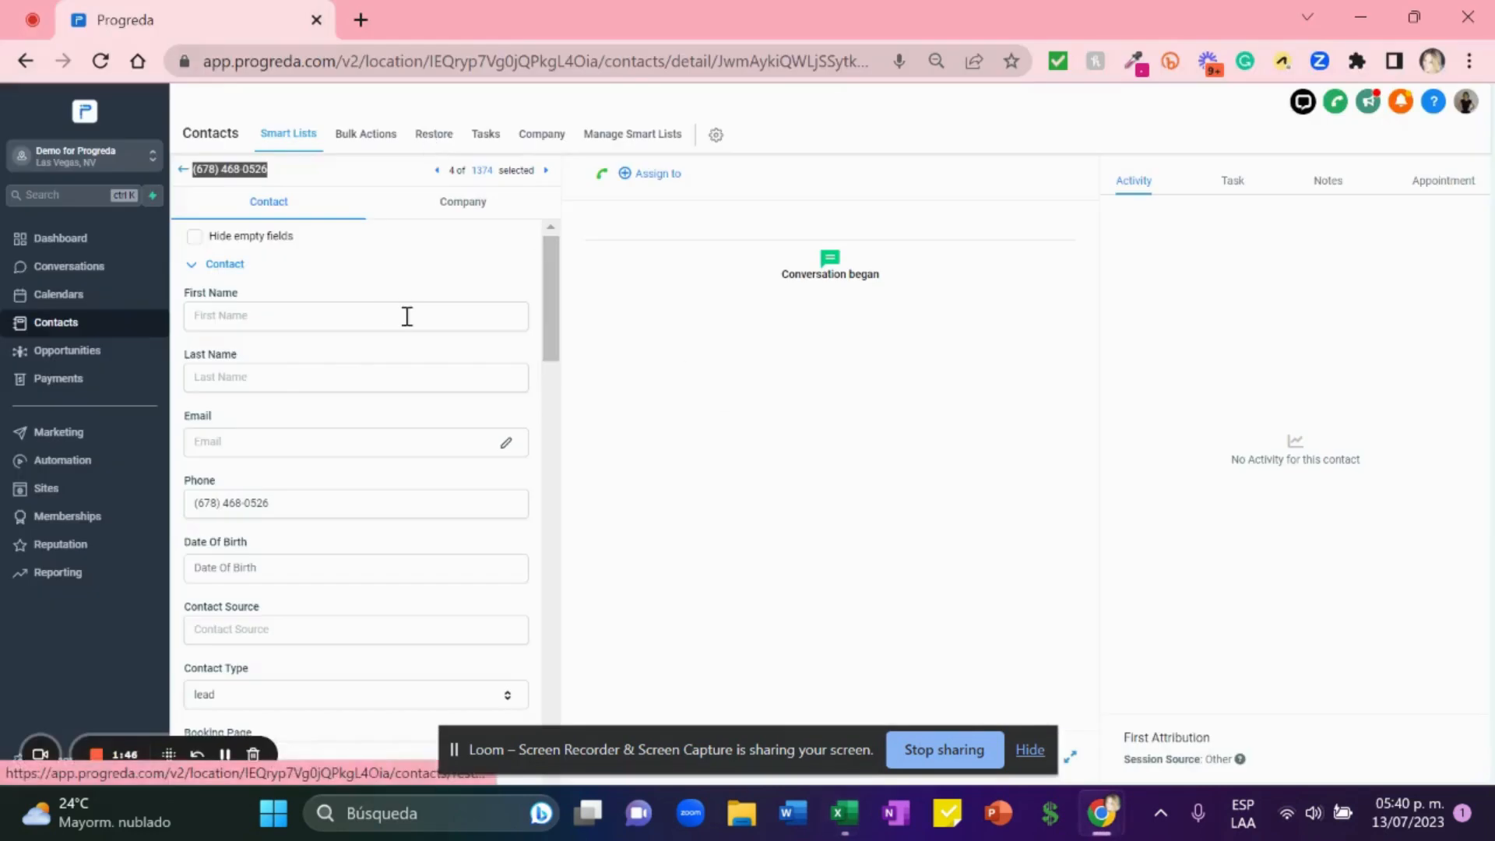
click(183, 170)
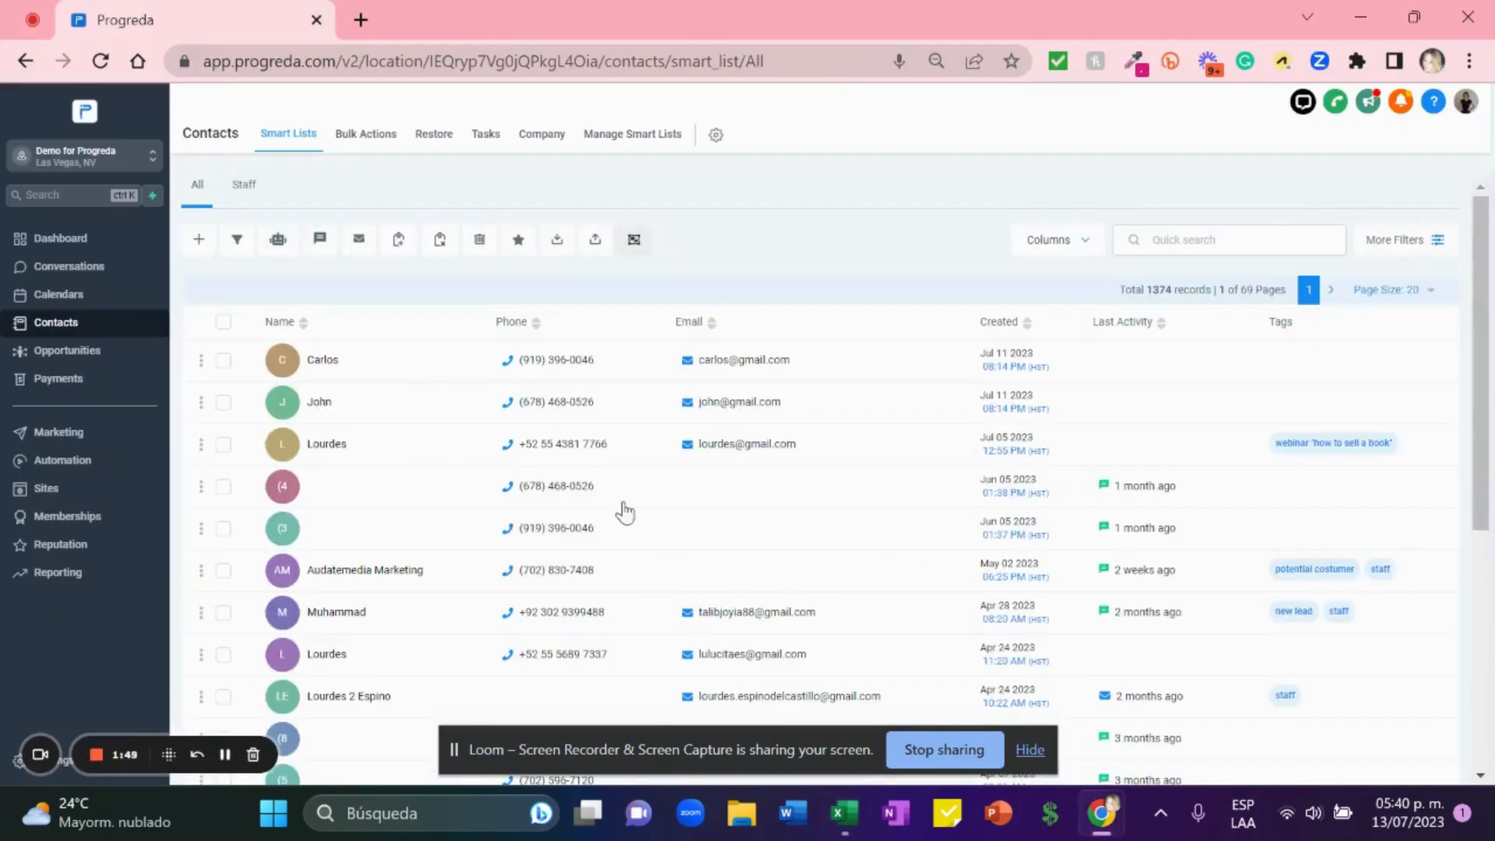
mouse_move(601, 529)
Paste the phone number into C3 and enter the first name TEST 3 in A3.
key(alt+Tab)
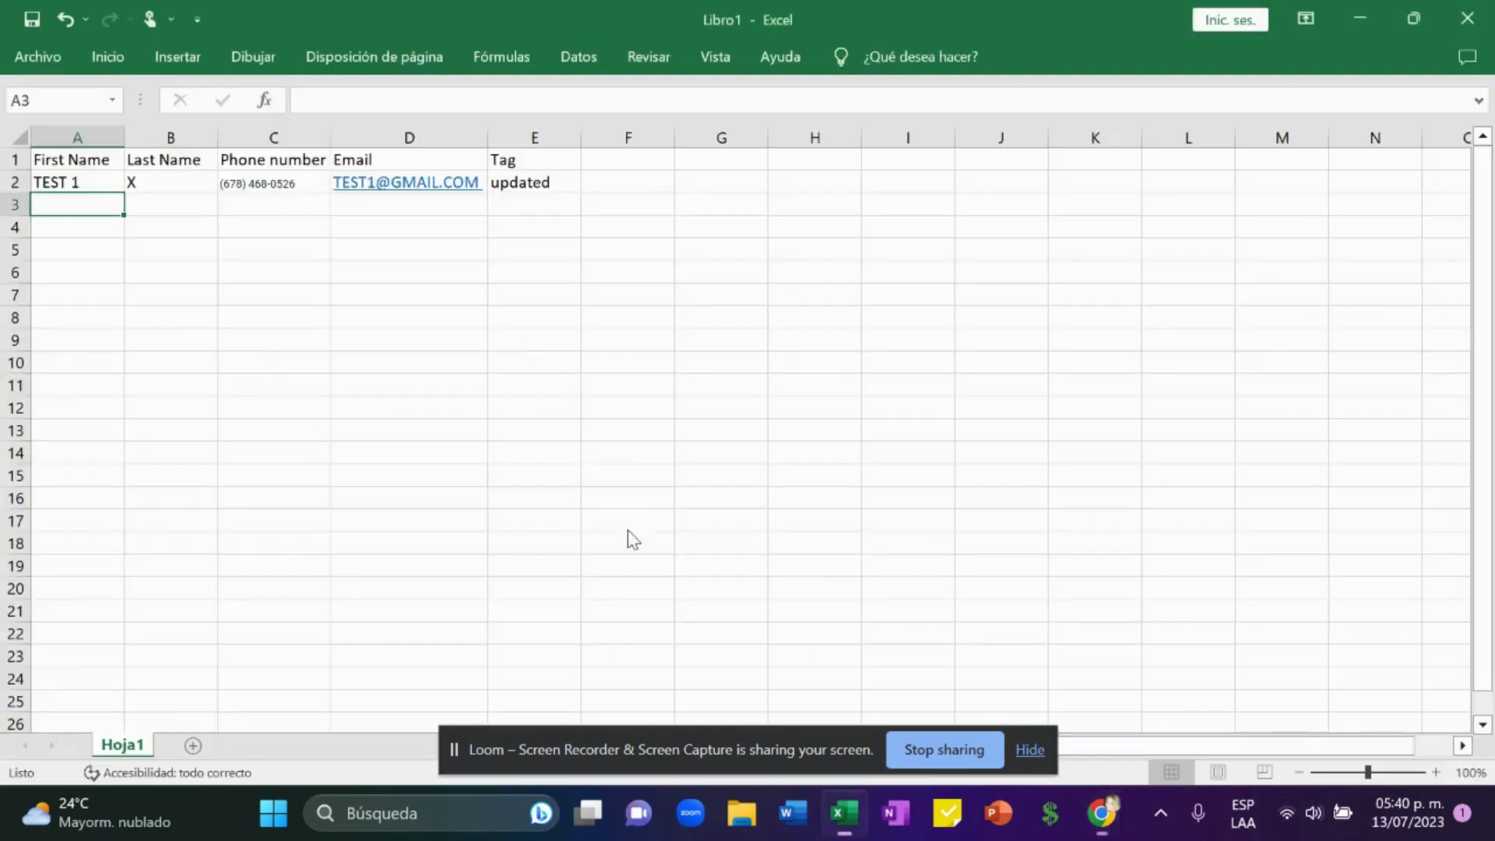
key(Right)
key(Right)
key(ctrl+v)
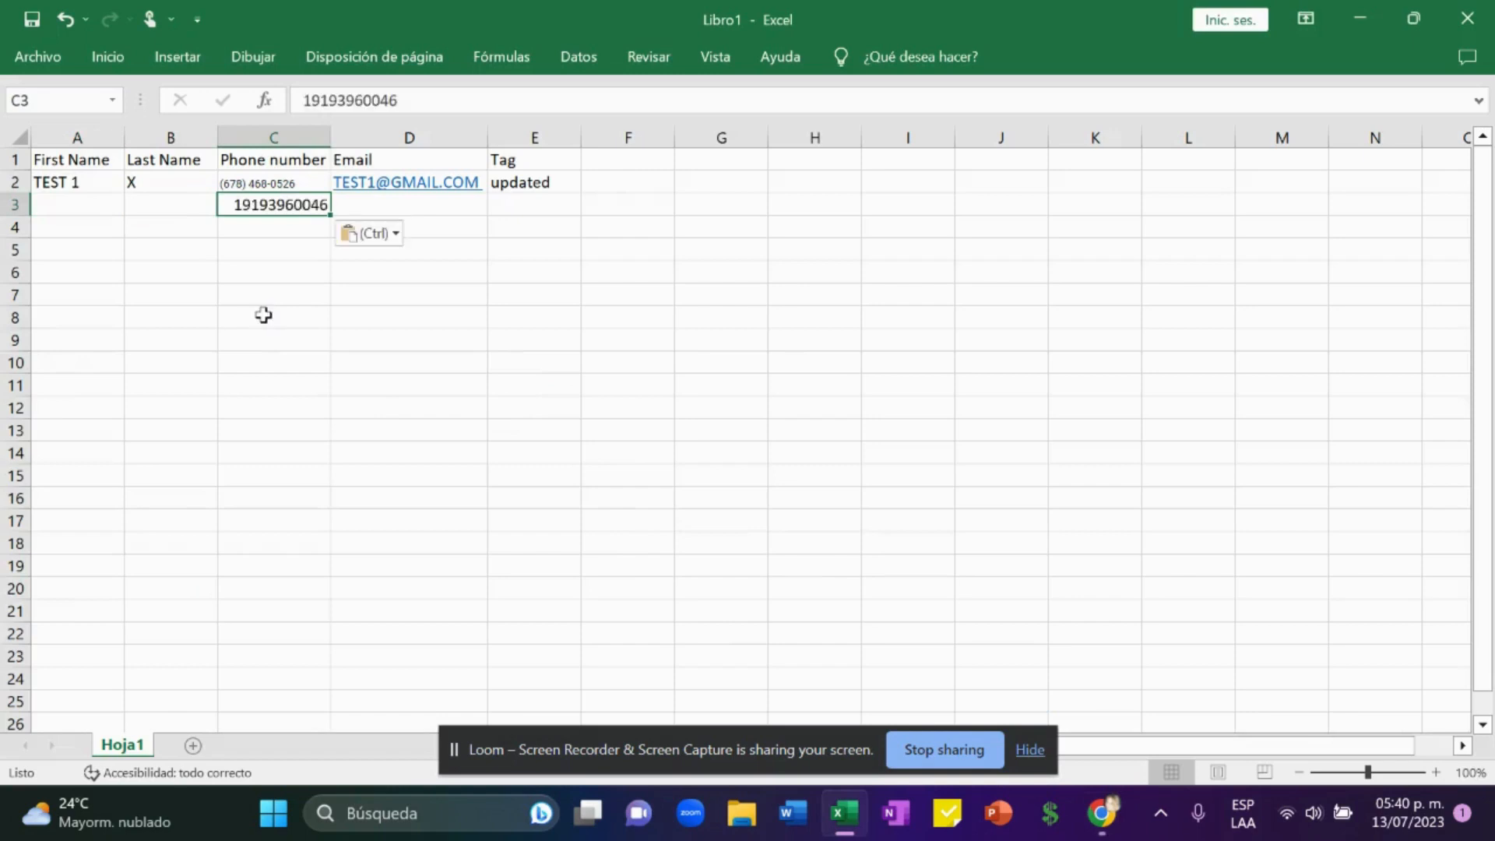
key(Left)
key(Left)
text(TEST )
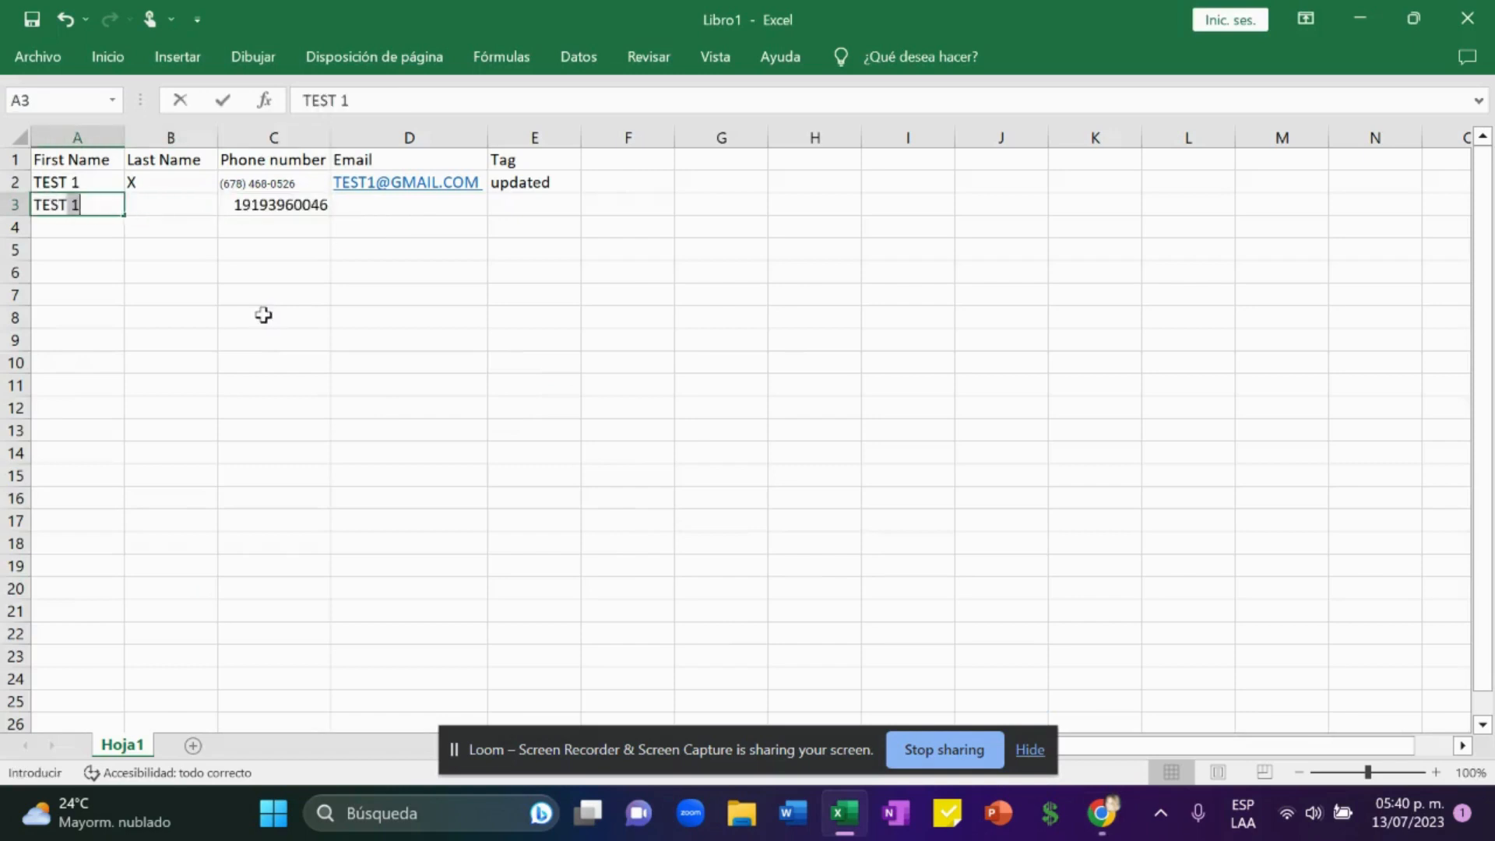
text(2)
key(Right)
key(Left)
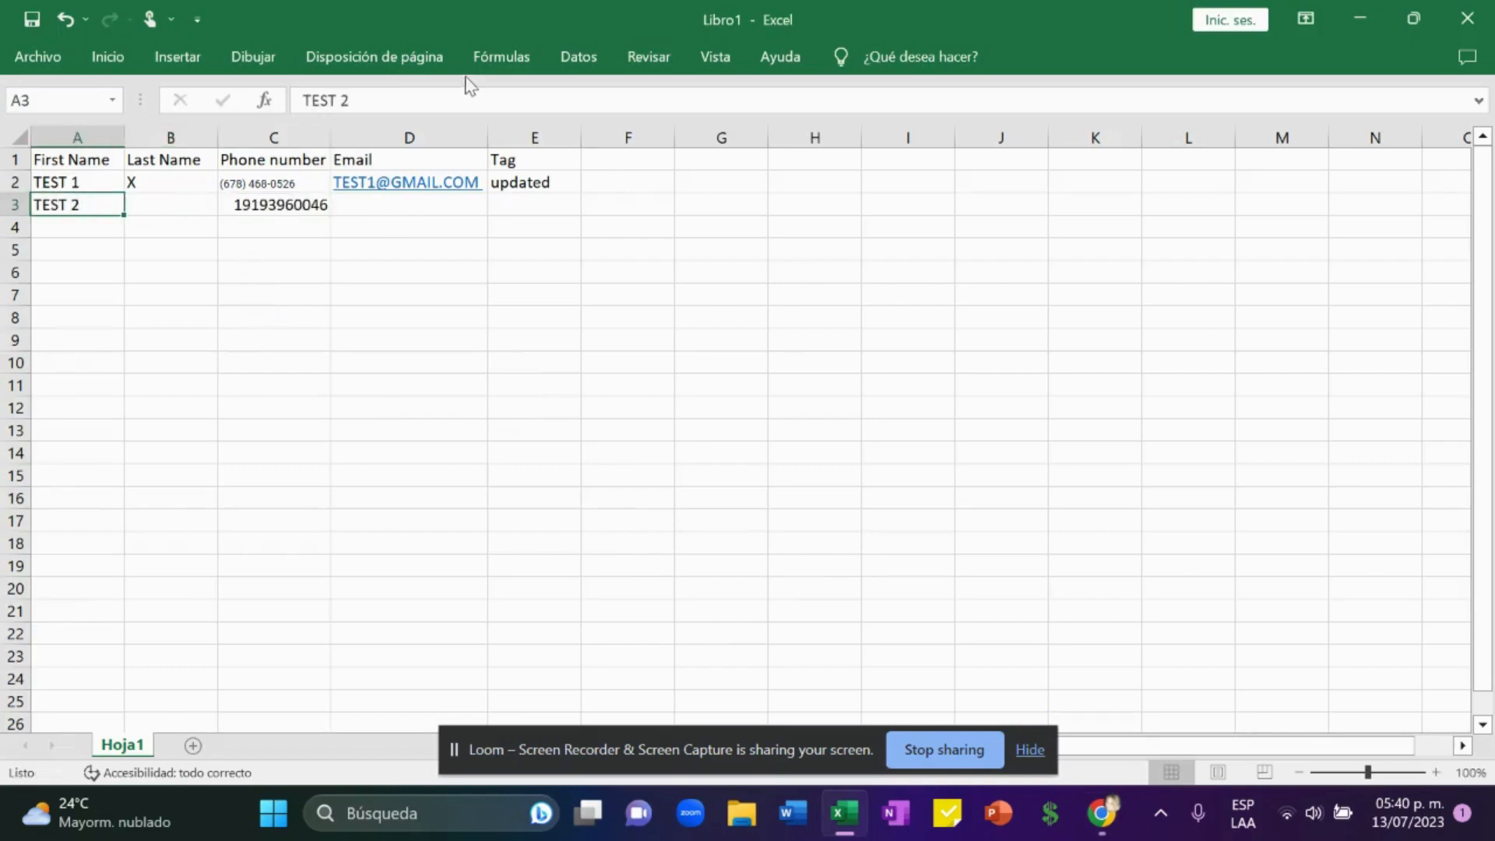
click(393, 99)
key(BackSpace)
text(3)
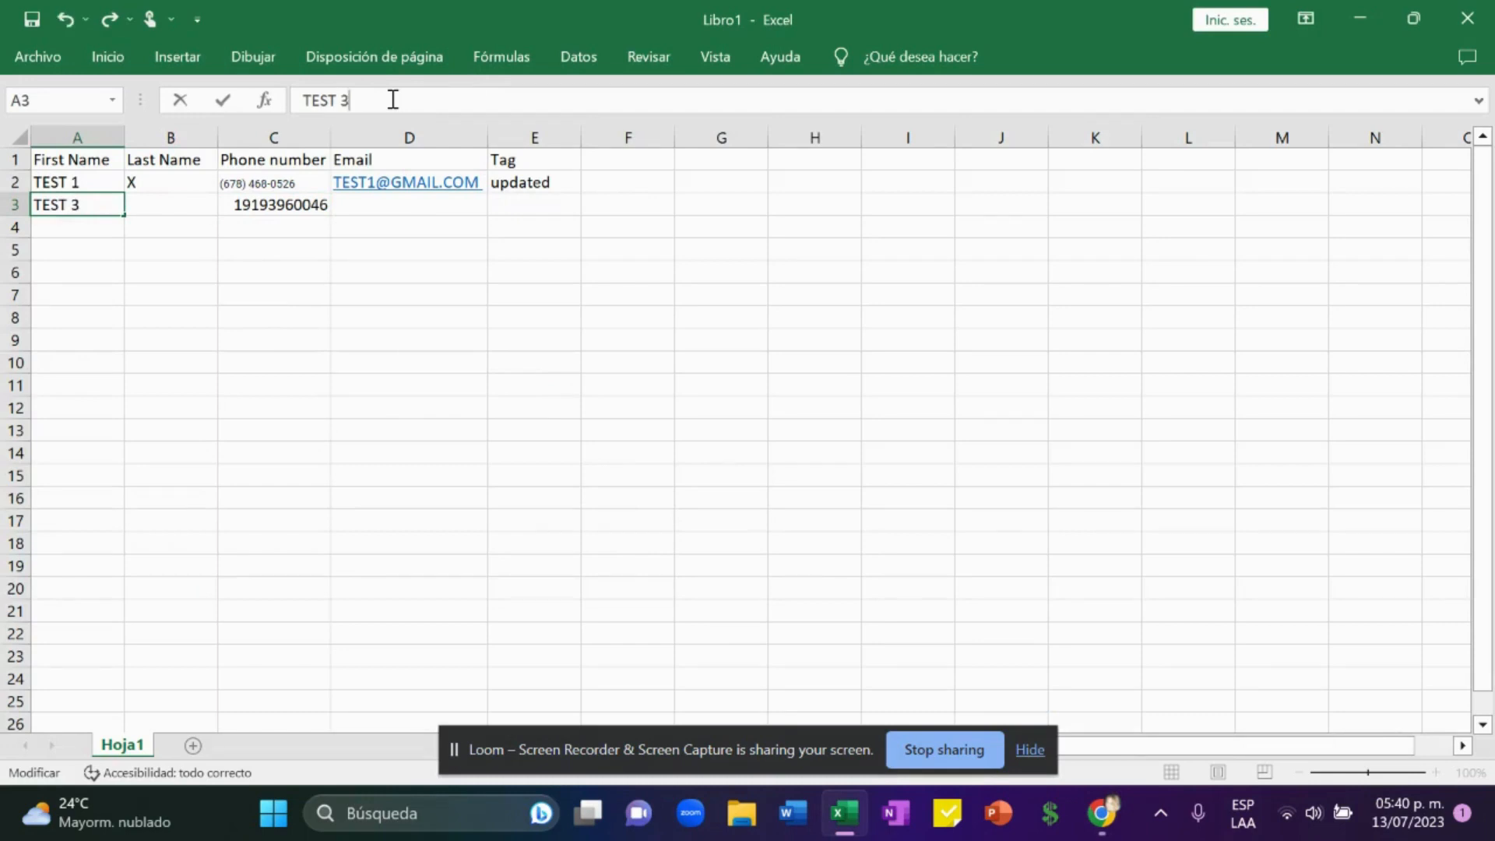
Enter last name X, a Yahoo e-mail address and the 'updated' tag in row 3.
click(147, 212)
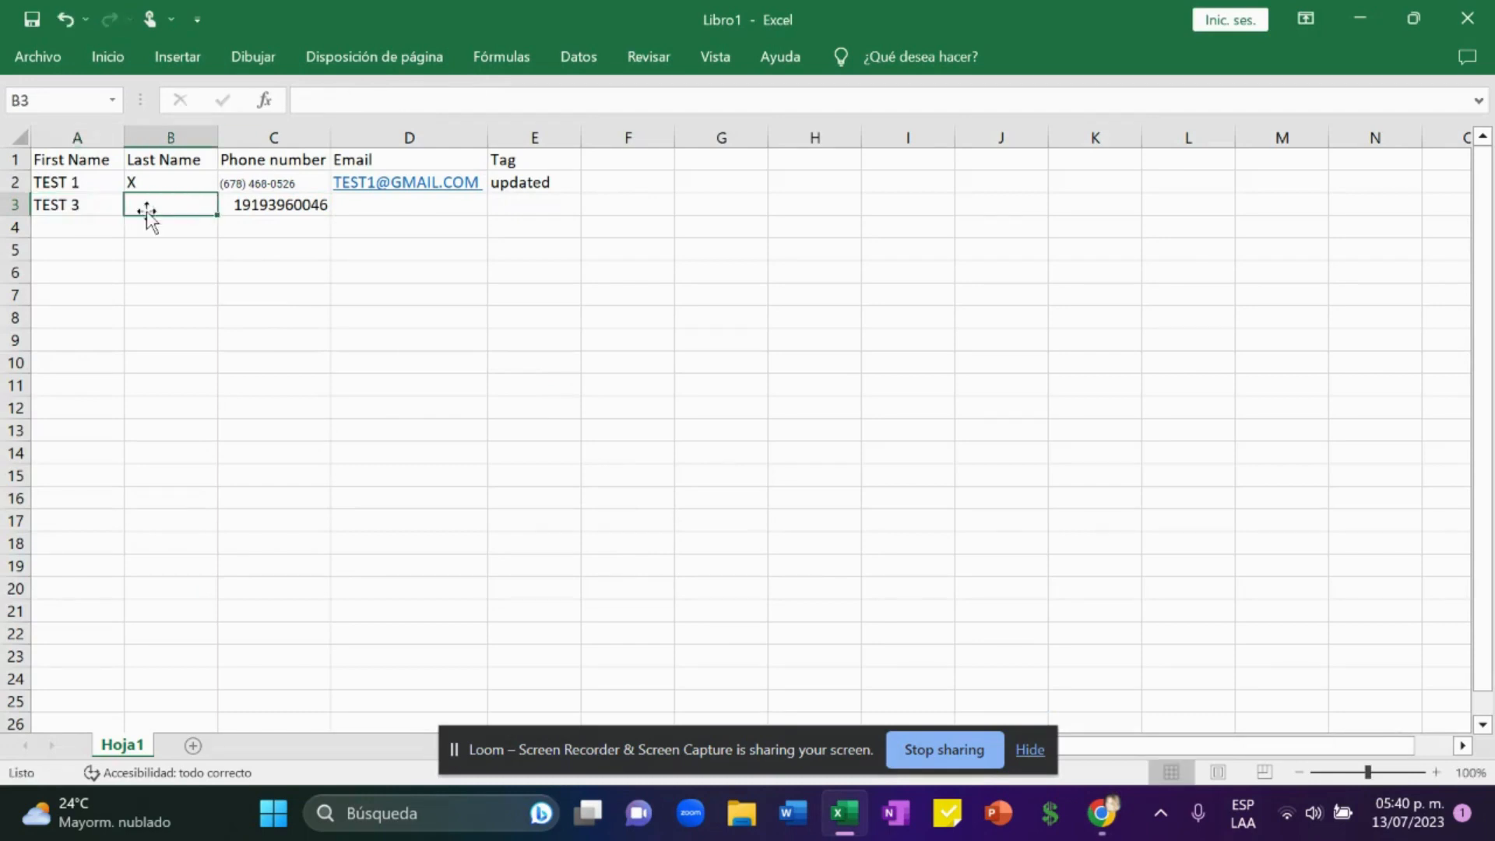
text(X)
key(Right)
key(Right)
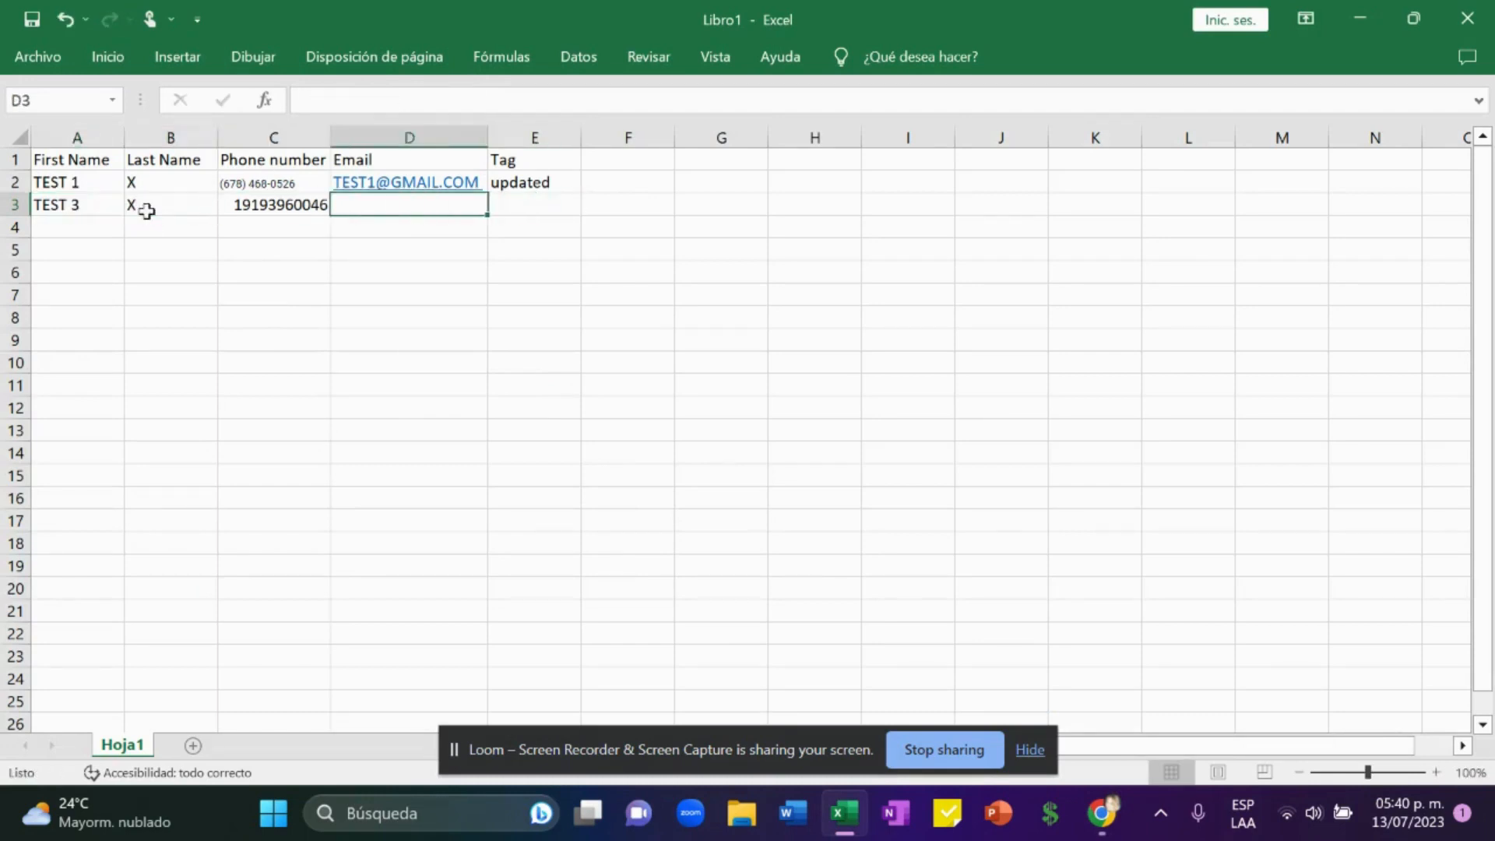
text(test )
text(@gma)
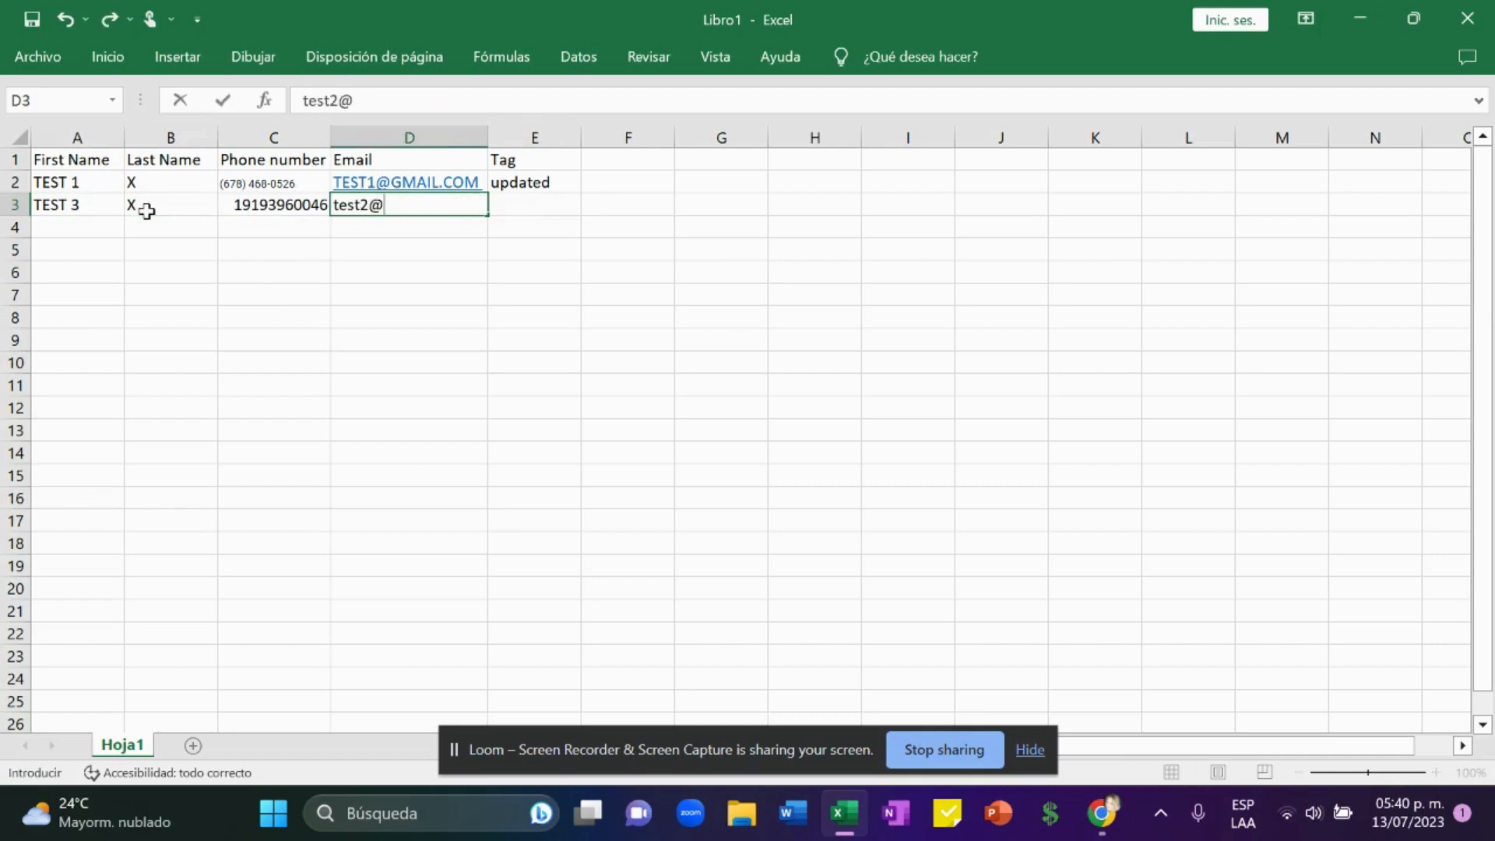
key(BackSpace)
key(BackSpace)
key(BackSpace)
text(yahoo.com)
key(Tab)
text(upd)
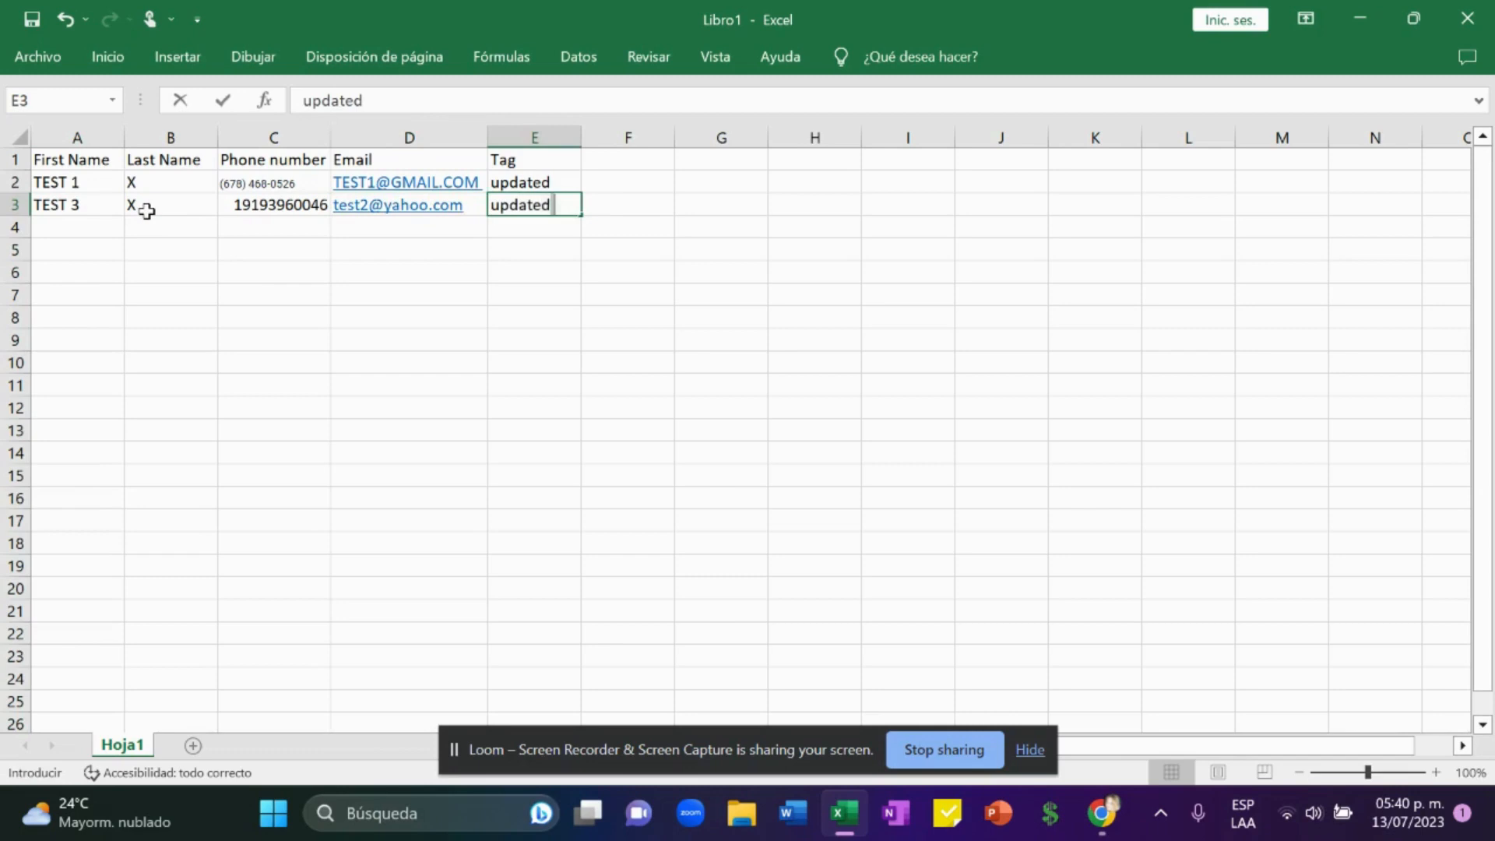
key(Return)
key(Left)
key(Left)
key(Left)
click(150, 222)
key(alt)
key(alt+Tab)
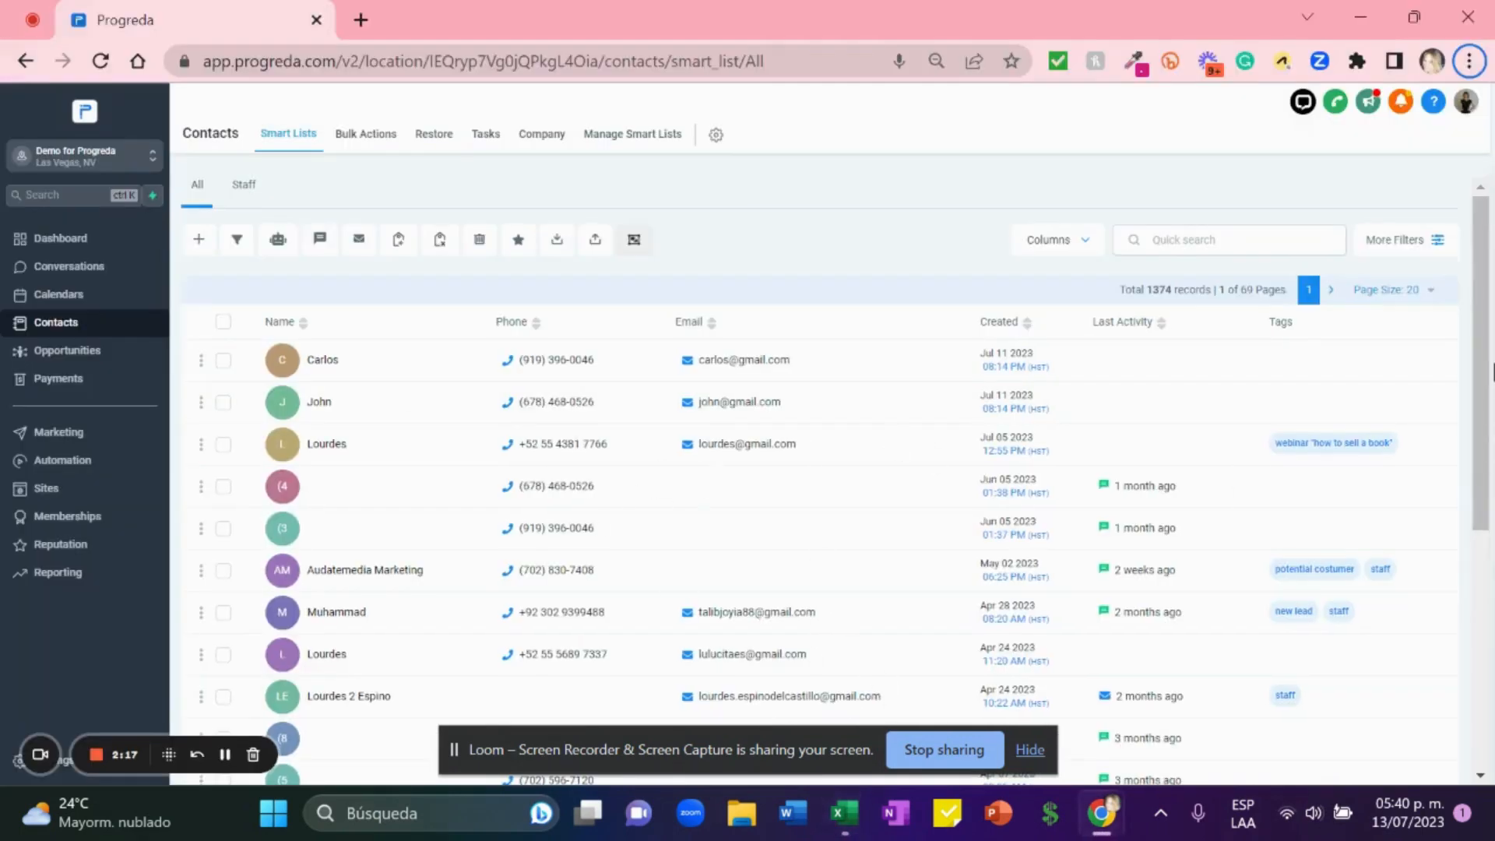
Open an existing contact in Progreda and paste its first name into A4.
drag(1484, 365, 1486, 452)
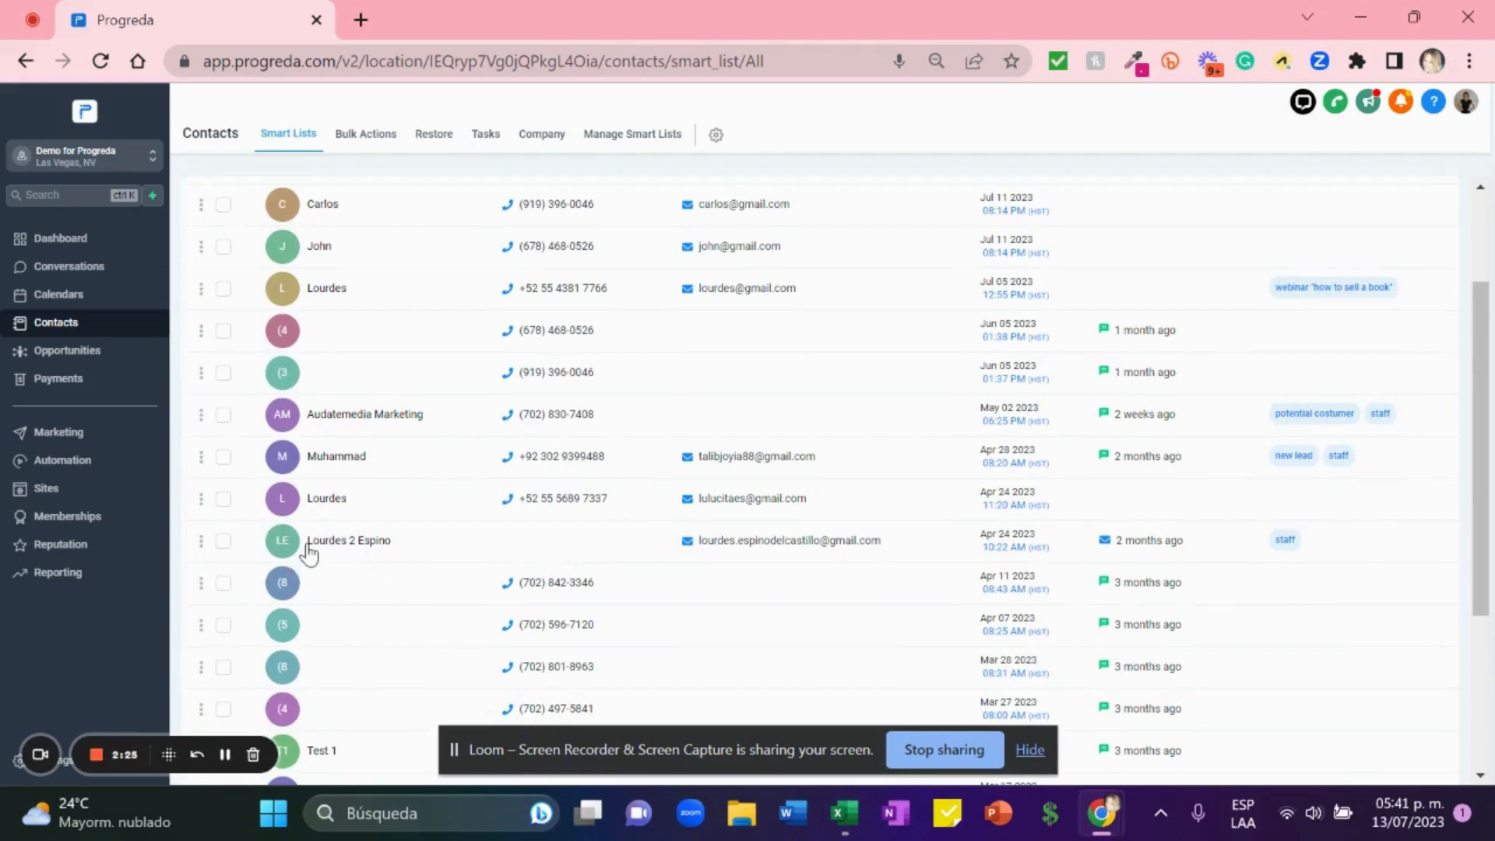
click(389, 545)
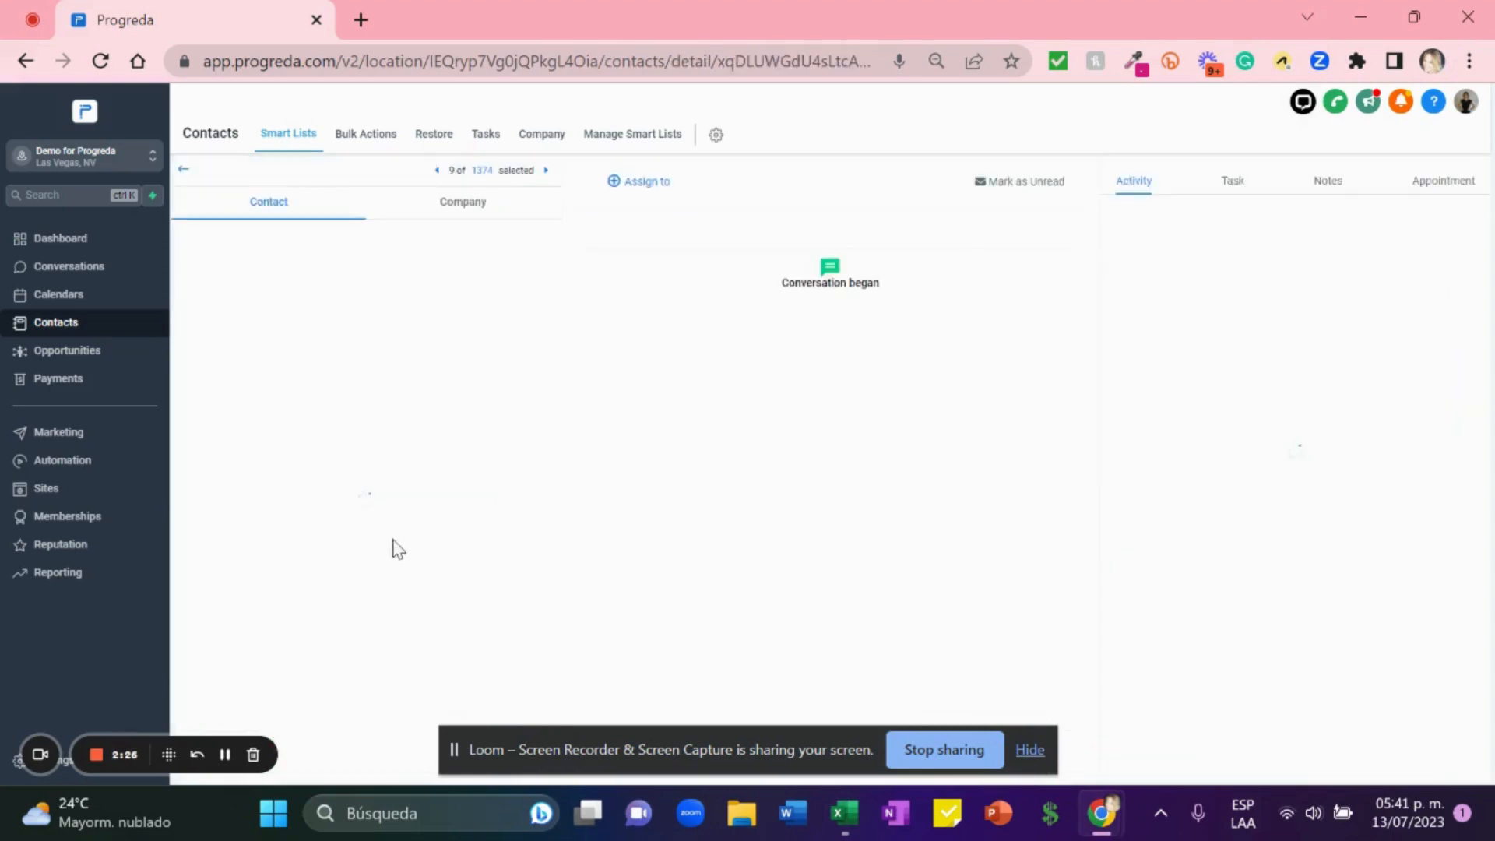
drag(272, 320, 141, 313)
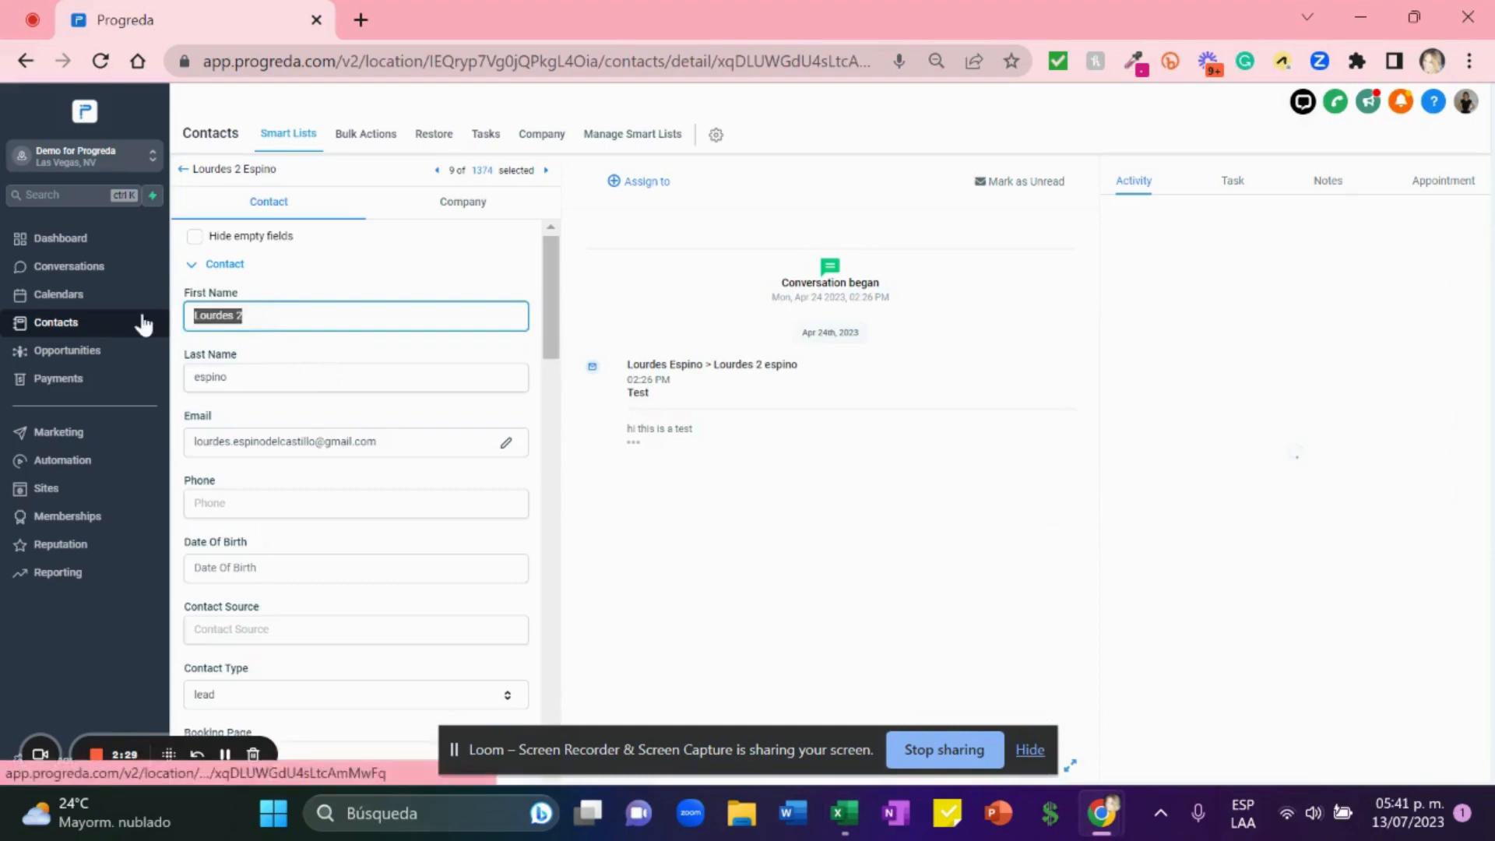
key(alt+Tab)
key(Left)
key(ctrl+v)
key(alt+Tab)
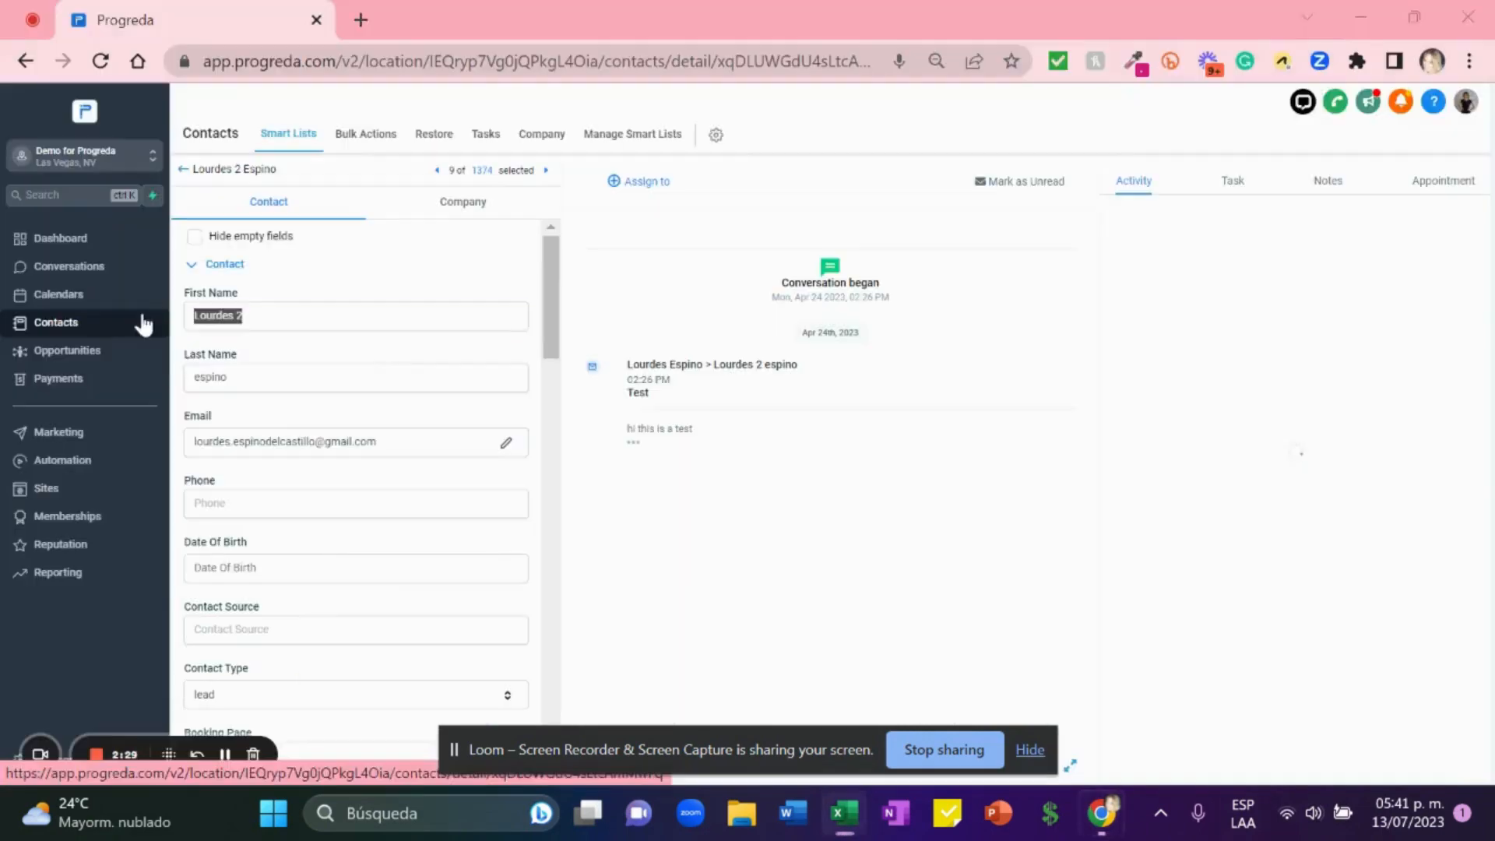
Copy the contact's last name into B4 and its e-mail into D4.
drag(230, 376, 173, 387)
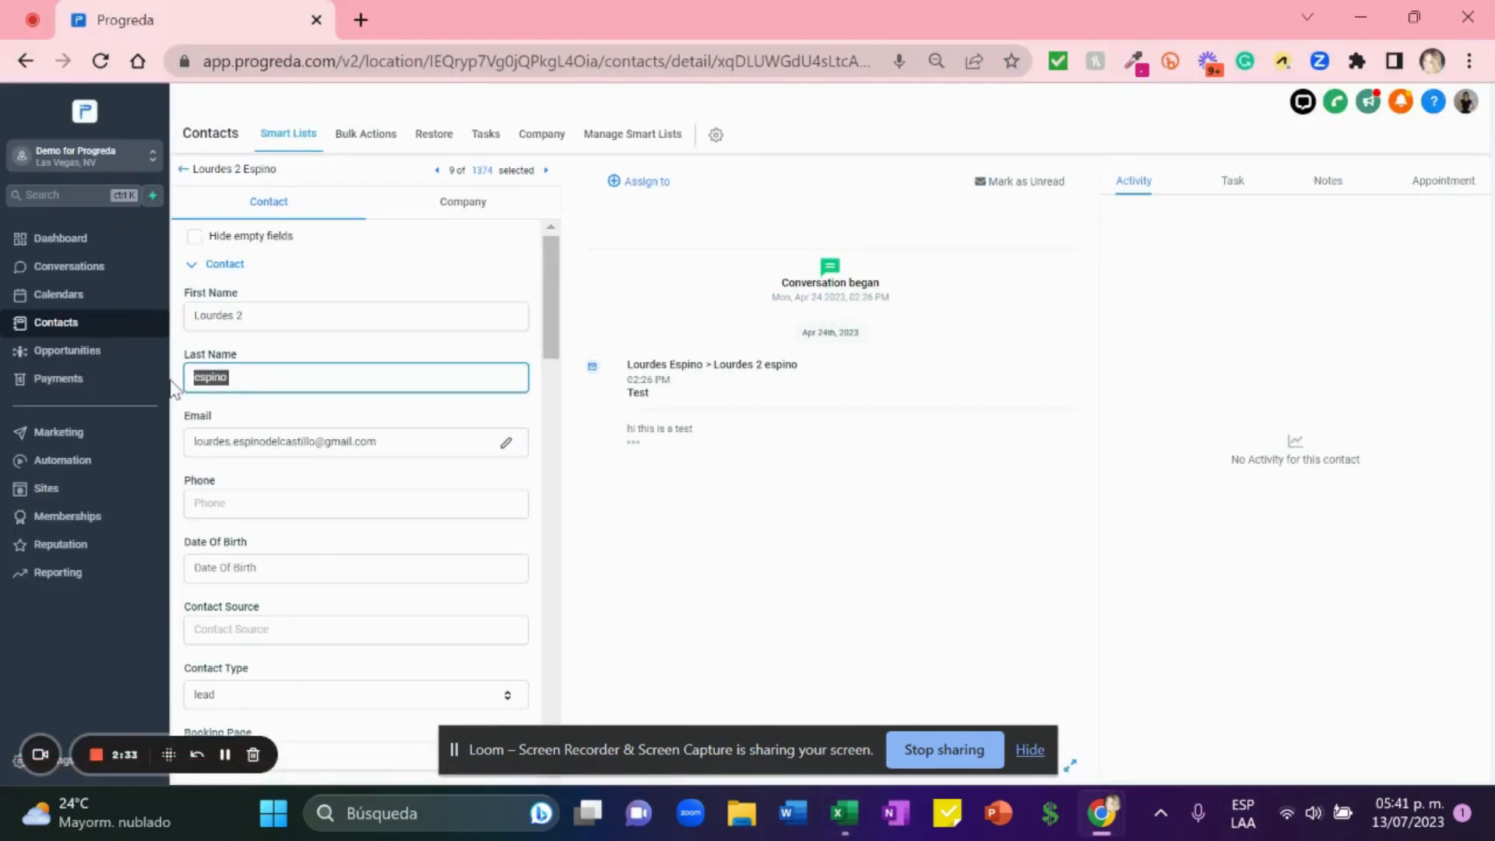
key(ctrl+c)
key(alt+Tab)
key(Right)
key(ctrl+v)
key(alt+Tab)
drag(394, 441, 193, 452)
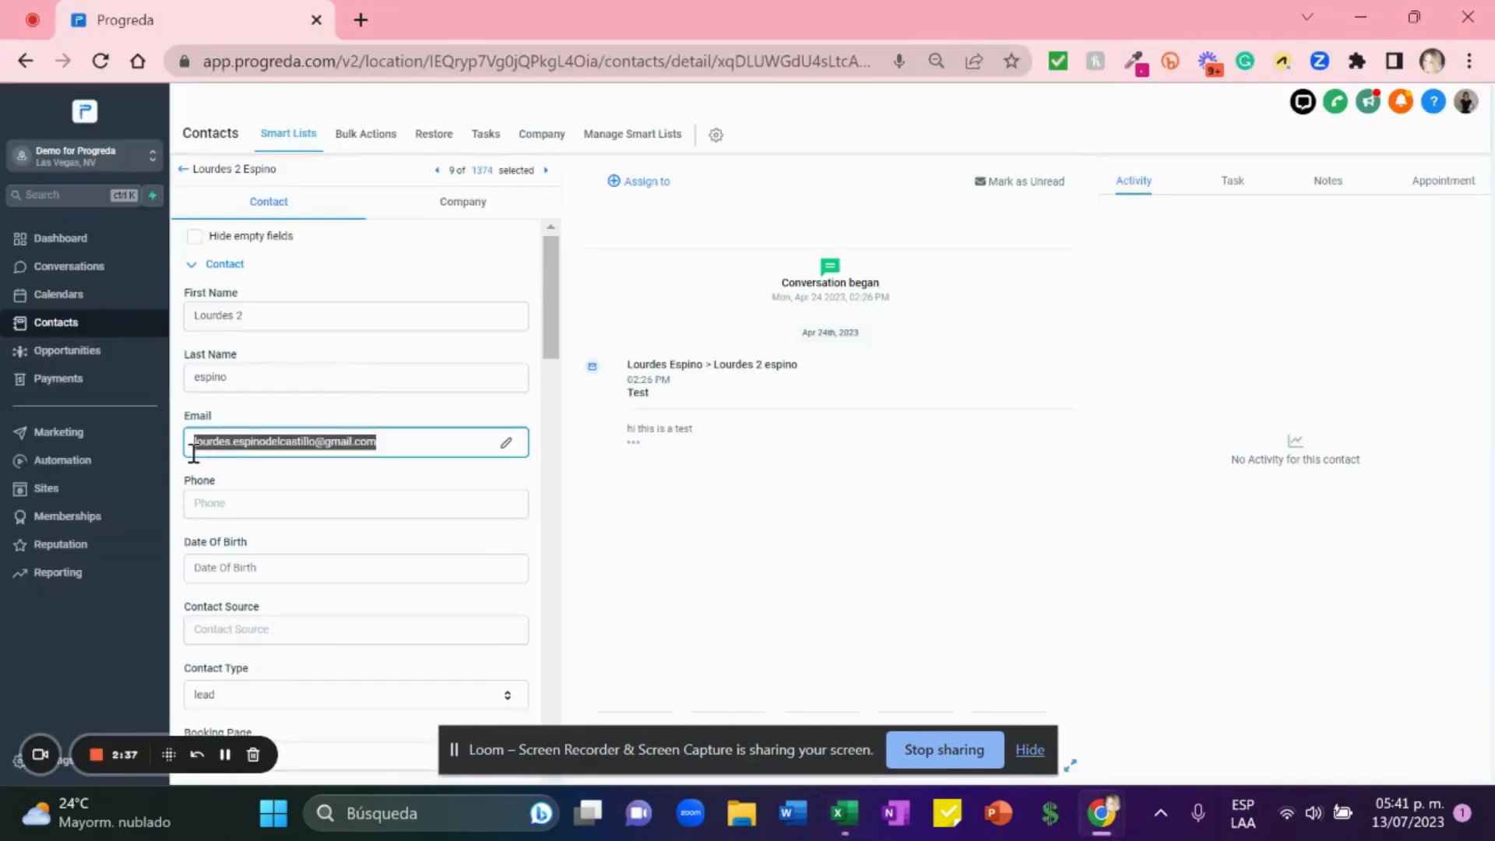
key(ctrl+c)
key(alt+Tab)
key(Right)
key(Right)
key(ctrl+v)
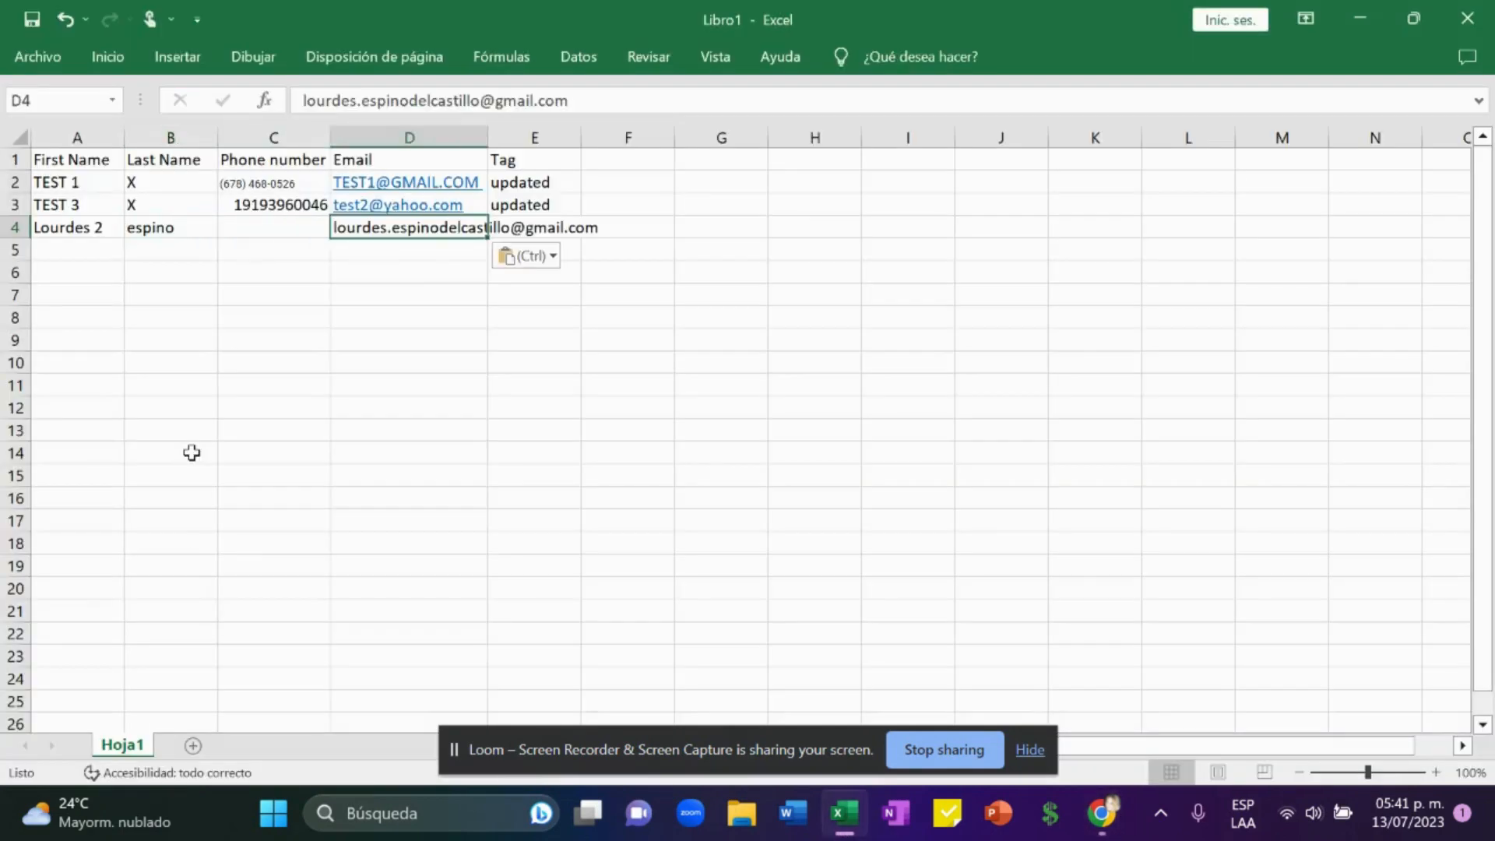
Copy the phone number from C3 into C4, changing its last digit to 8.
key(Left)
key(Left)
key(Left)
key(Right)
key(Right)
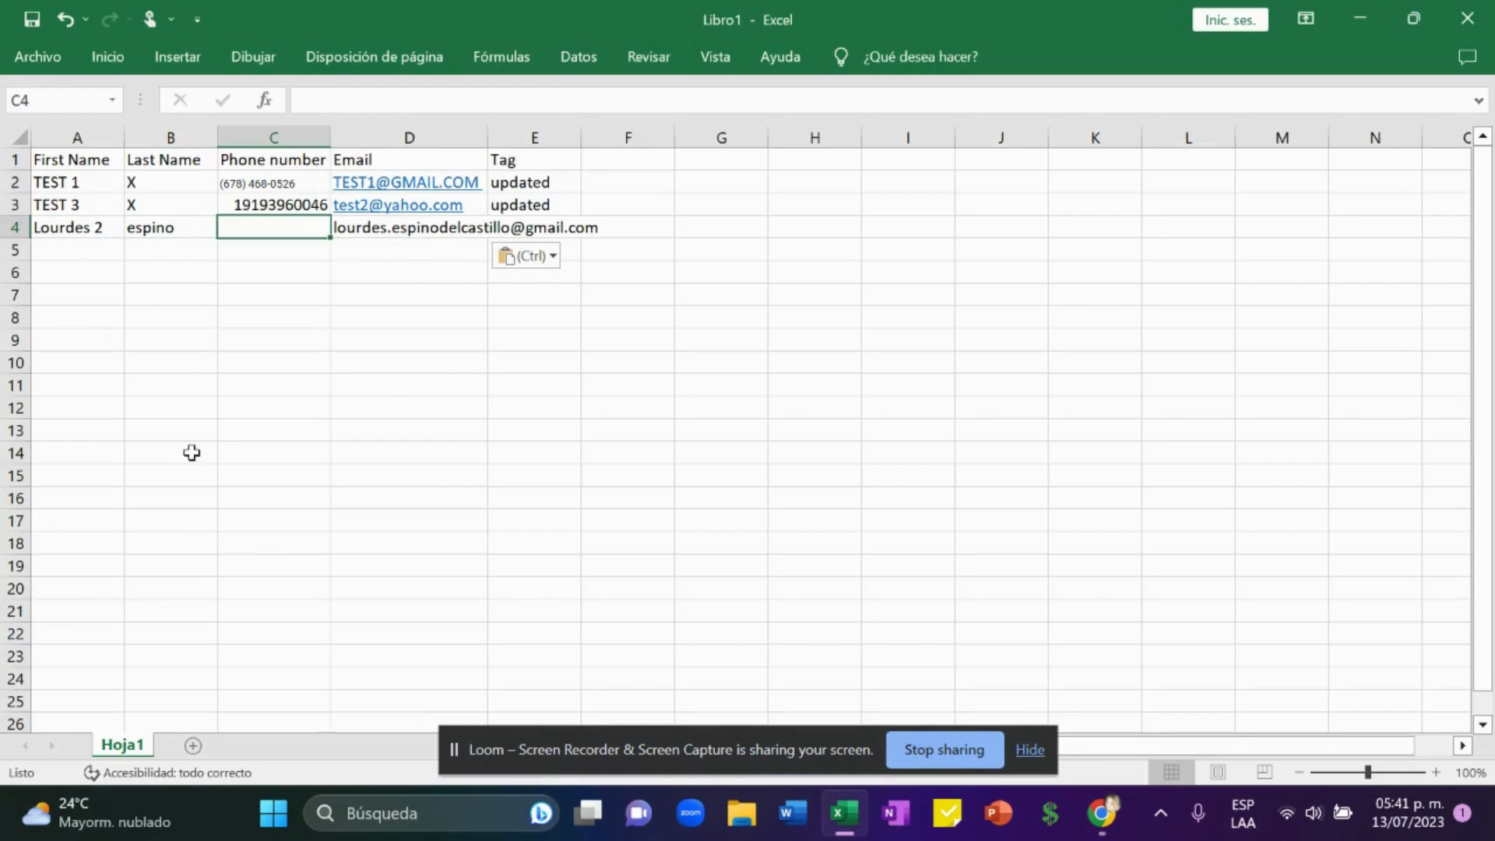
key(Up)
key(ctrl+c)
key(Down)
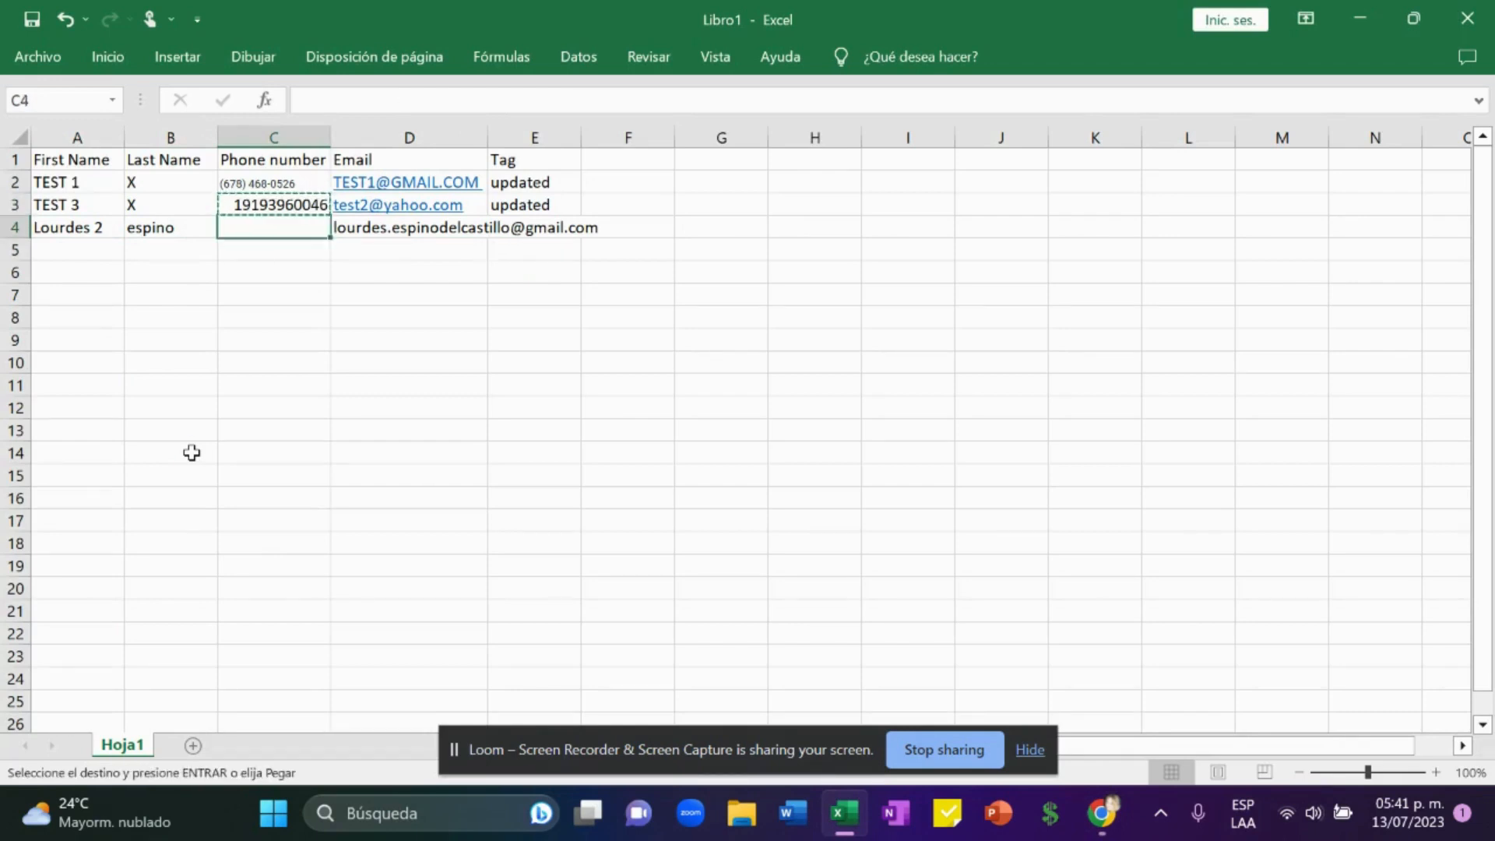
key(ctrl+v)
click(402, 112)
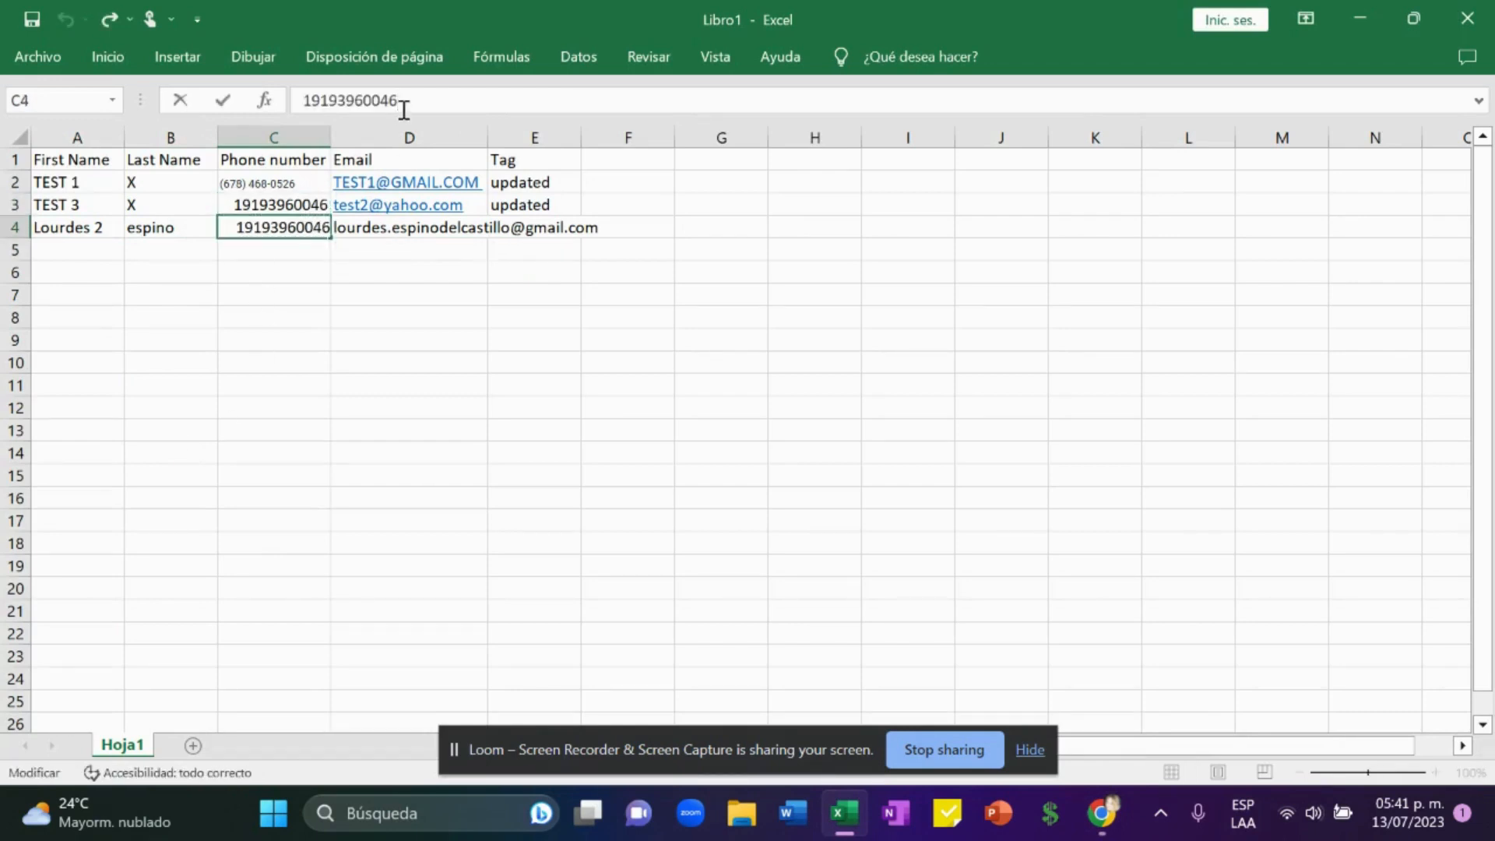
key(BackSpace)
text(8)
key(Return)
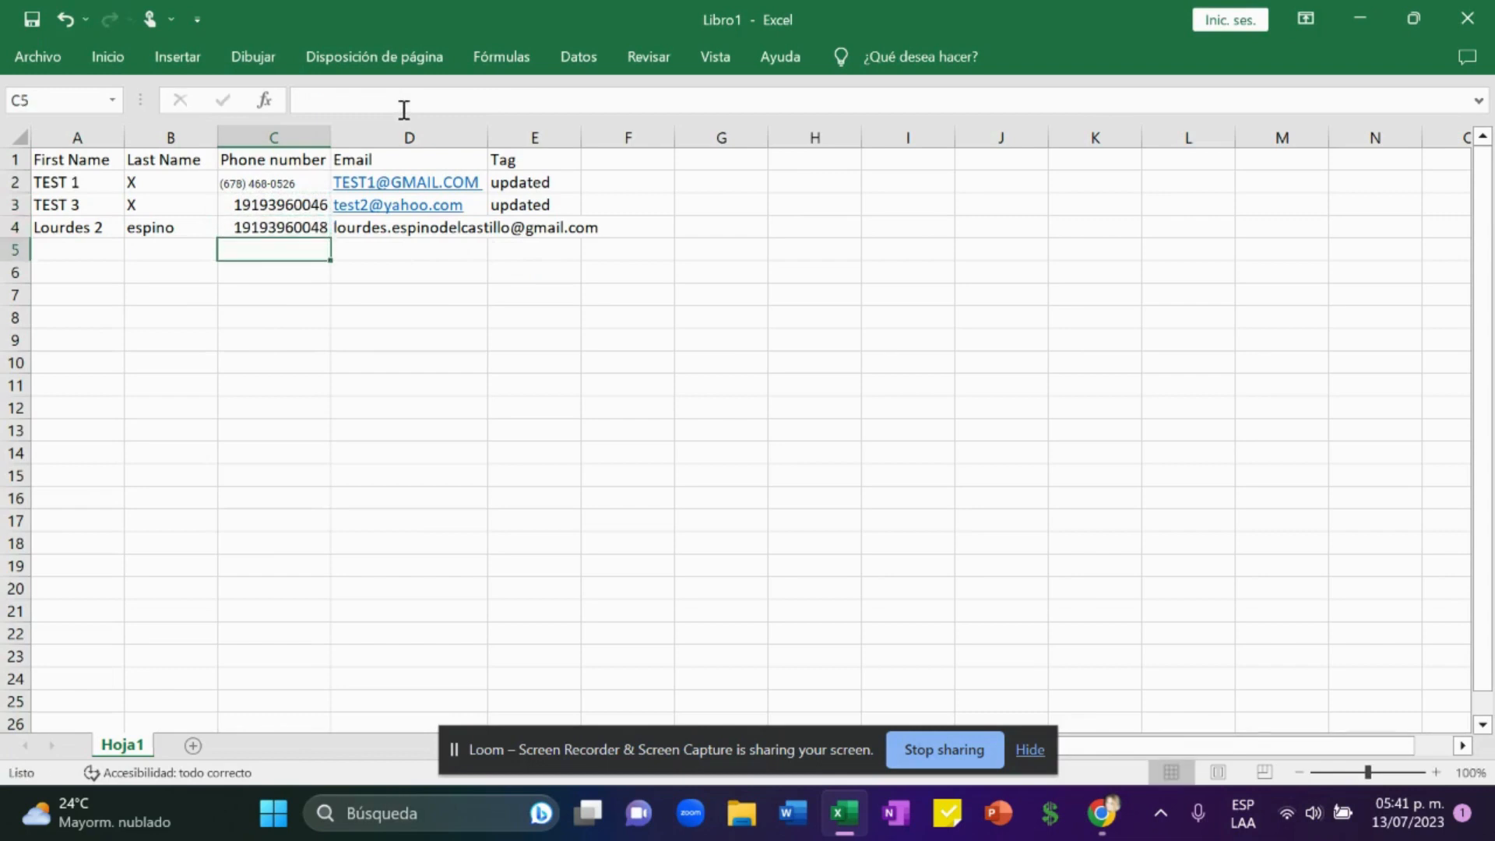
Enter the 'updated' tag in E4 to complete the existing contact's row.
key(Right)
key(Right)
key(Up)
text(upda)
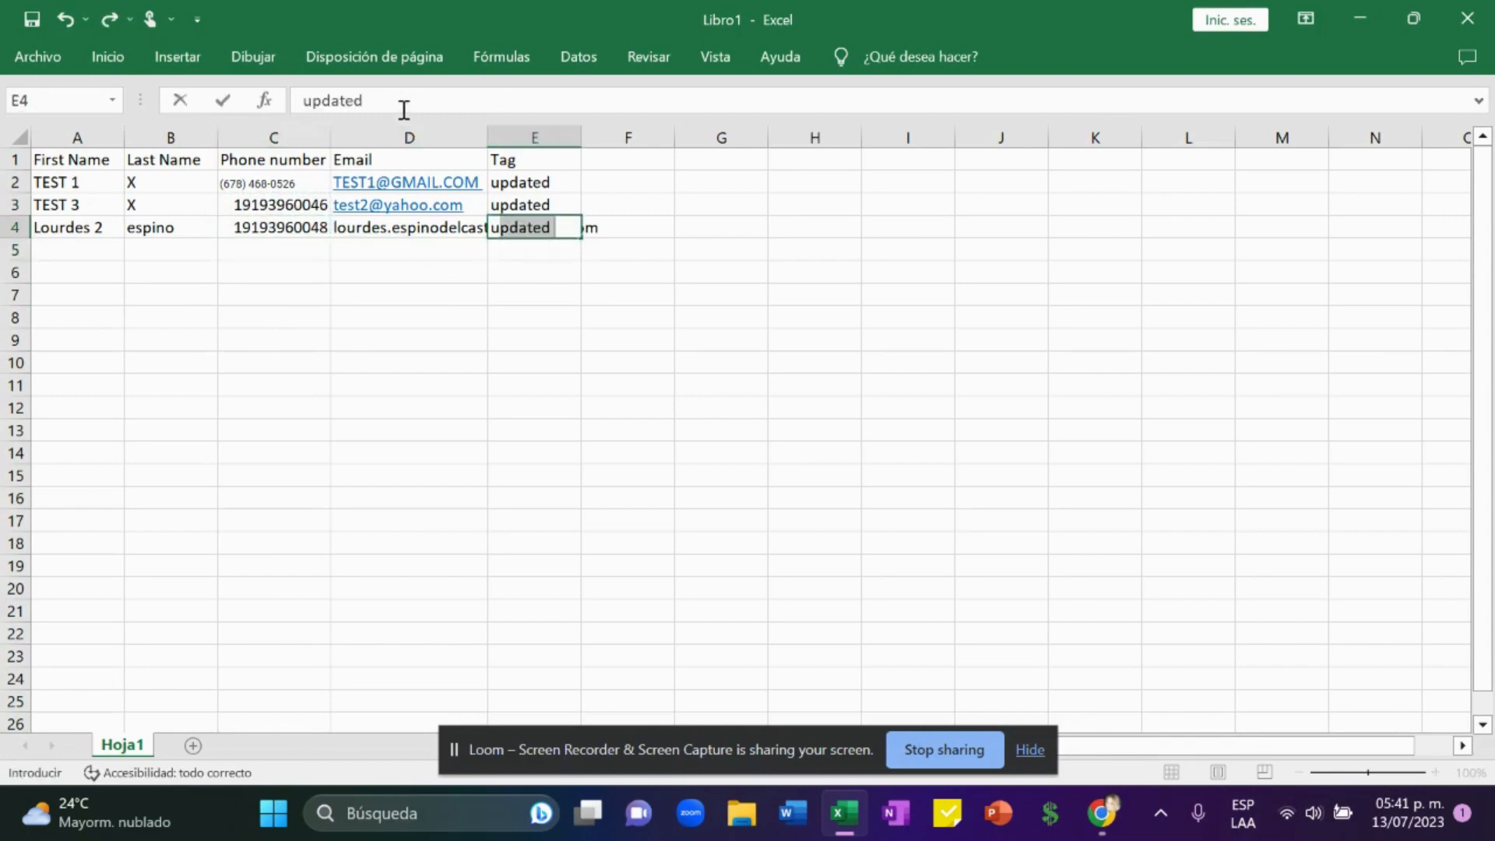
key(Return)
key(Up)
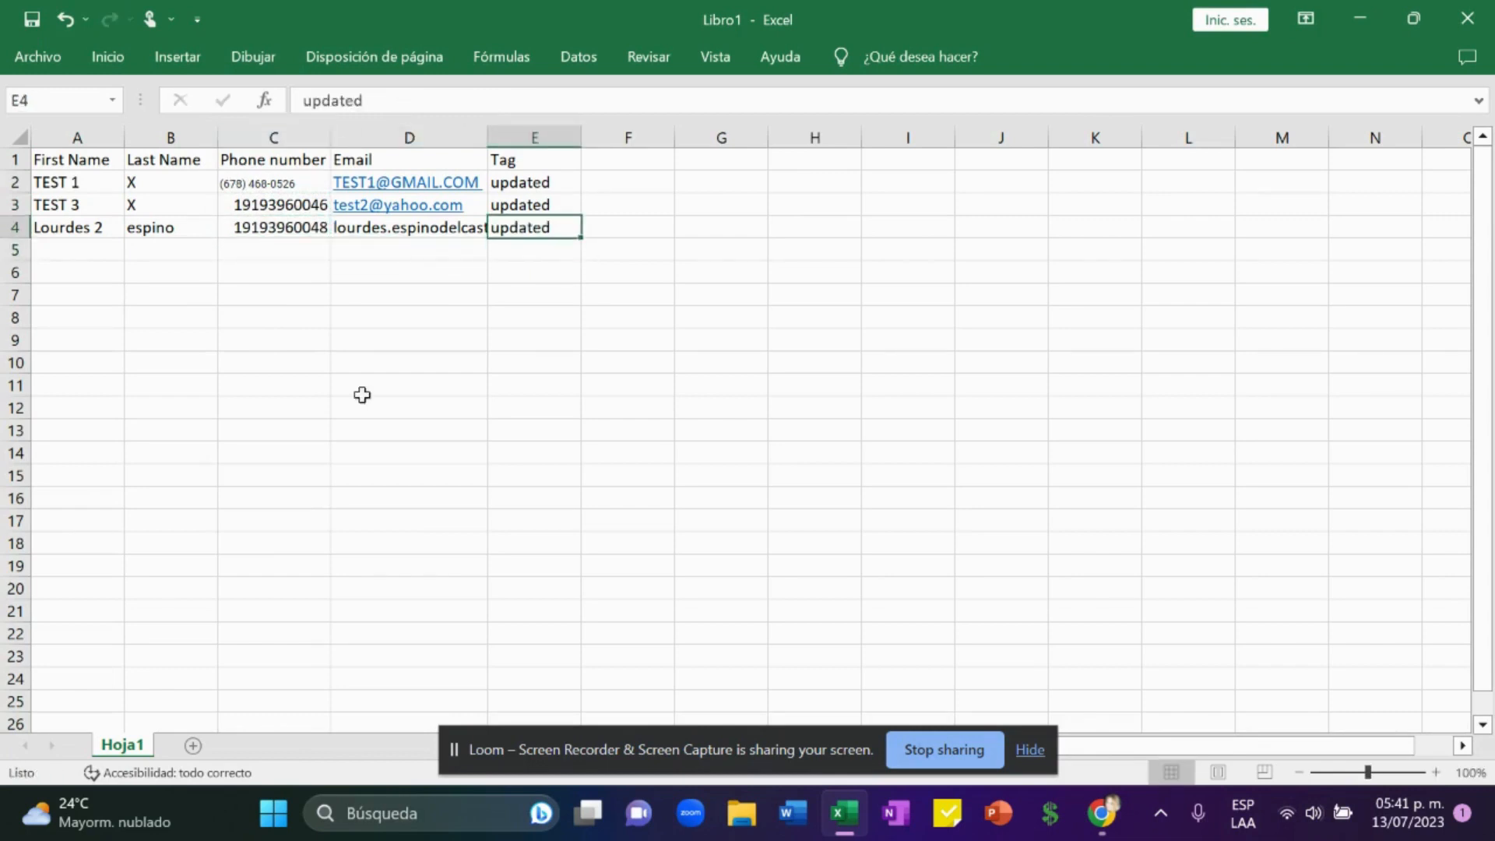
click(205, 248)
key(alt+Tab)
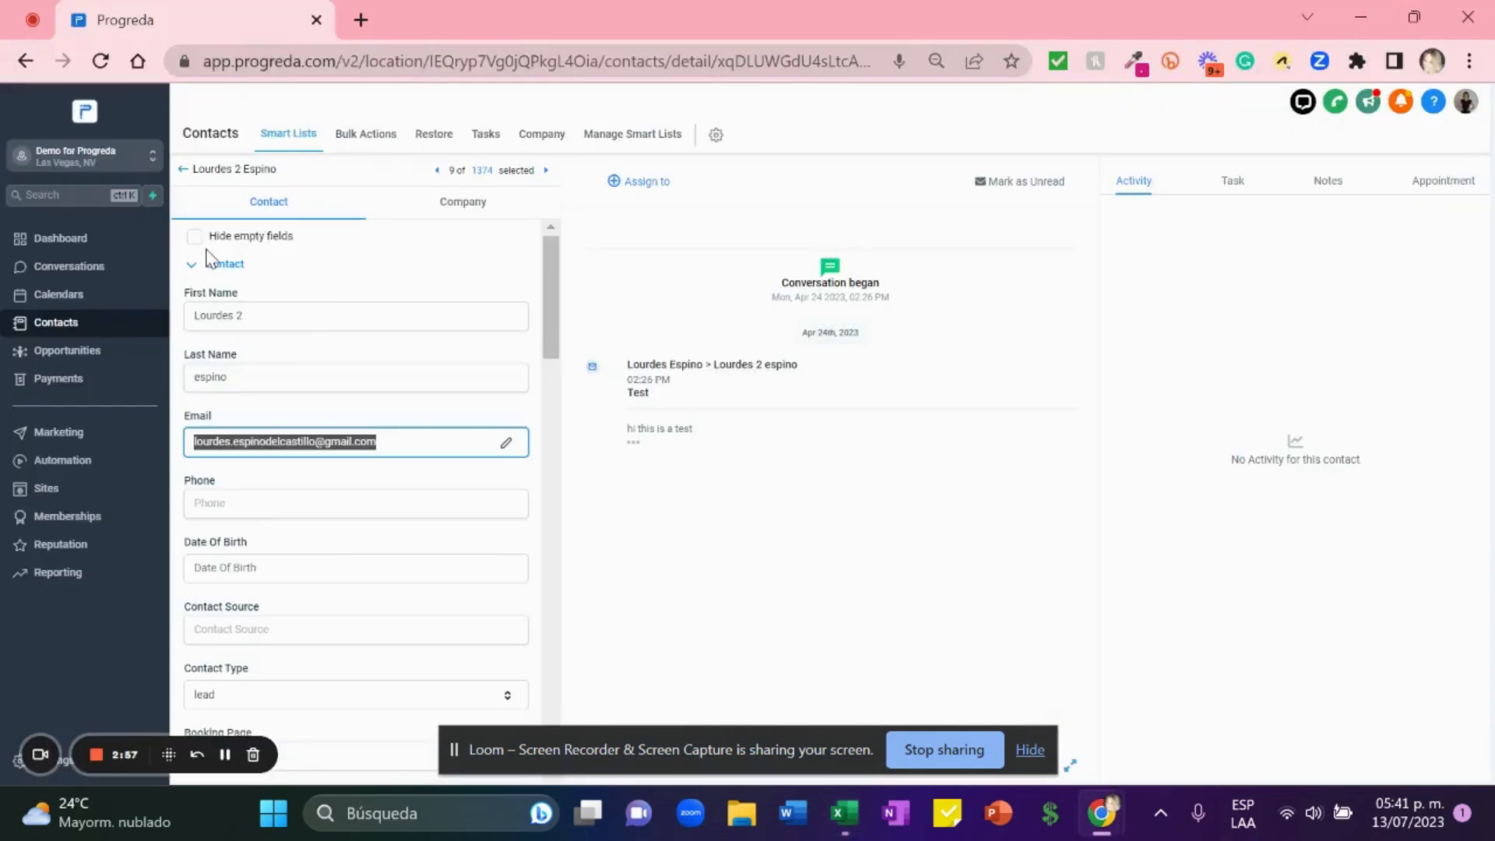
key(alt+Tab)
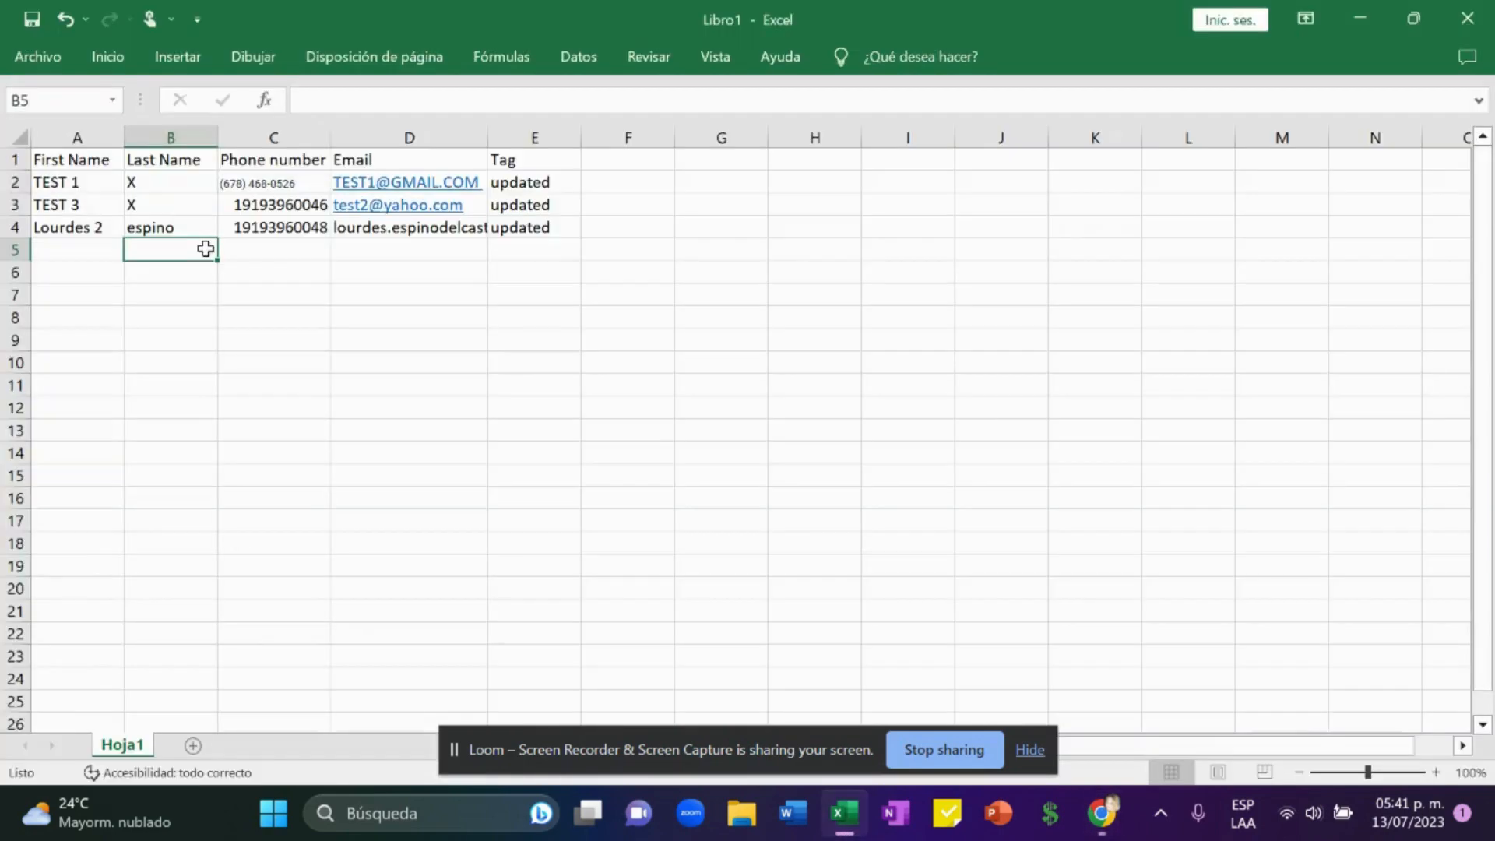
Save the sheet as CSV UTF-8 'database updated' in the AUDATE folder and minimize Excel.
click(37, 56)
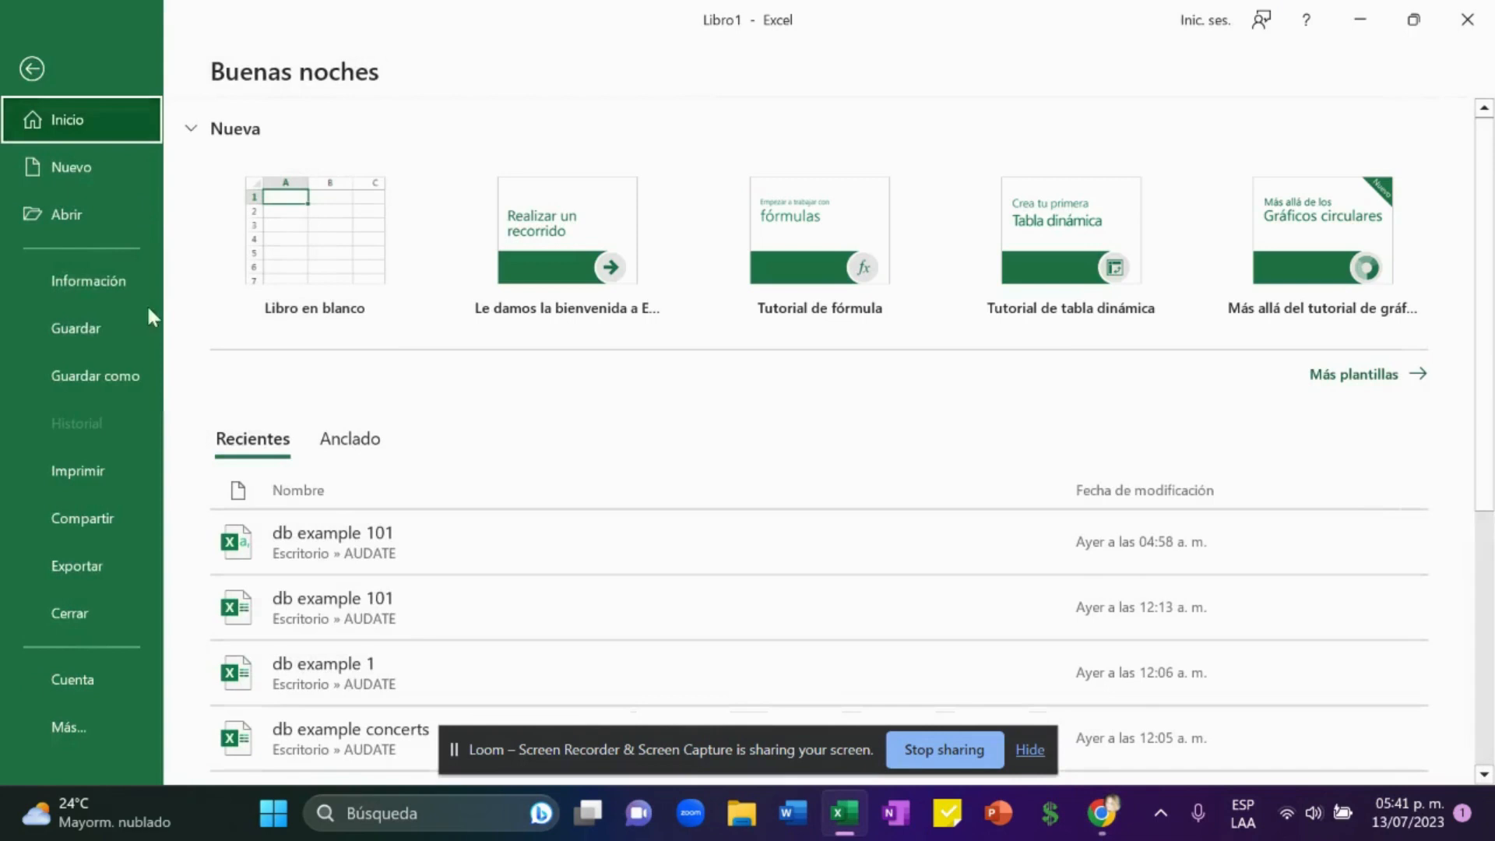
click(96, 377)
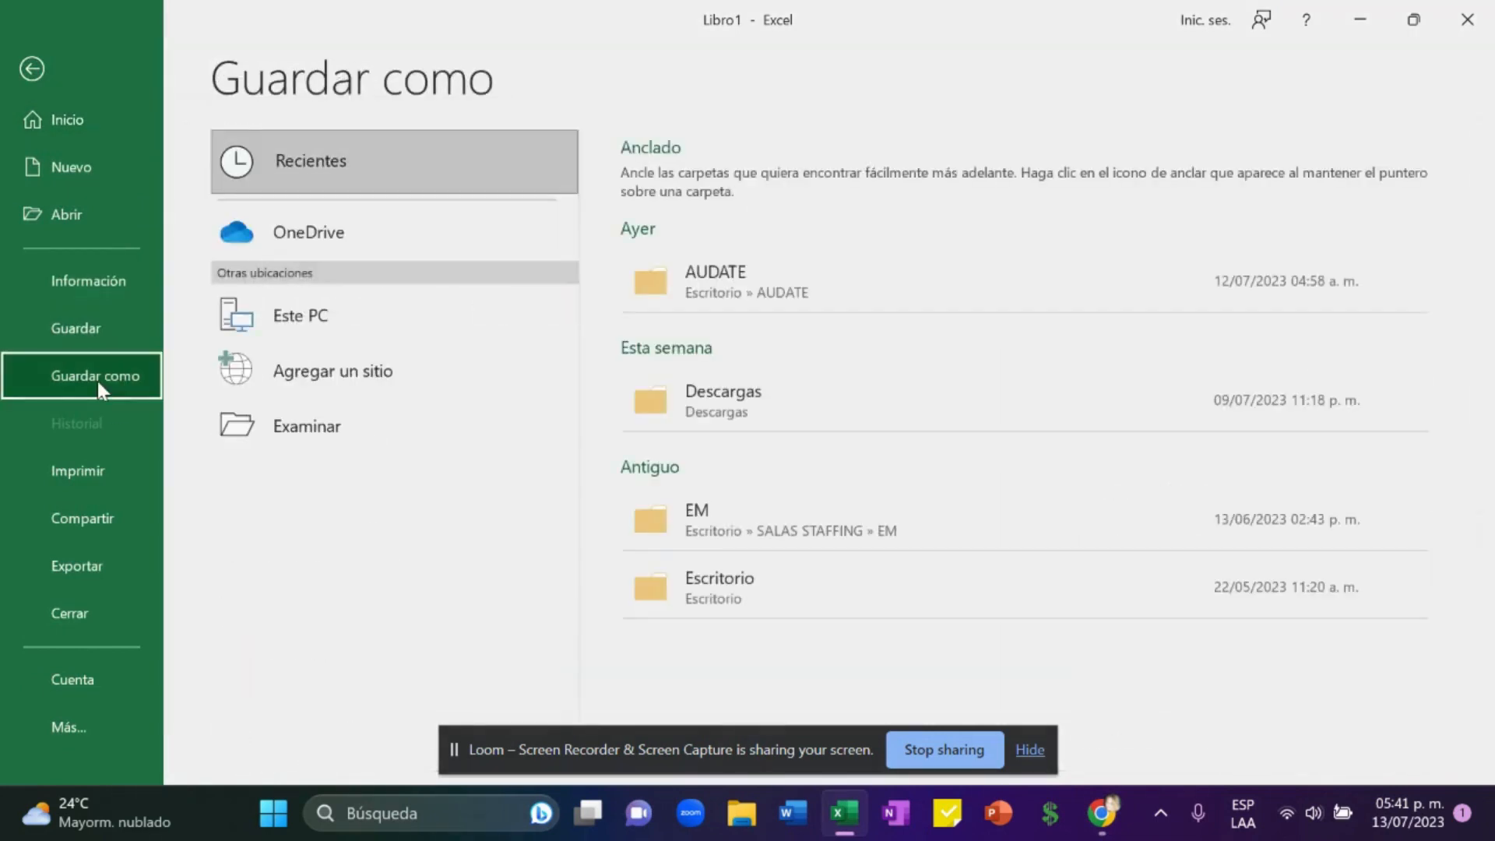
click(765, 283)
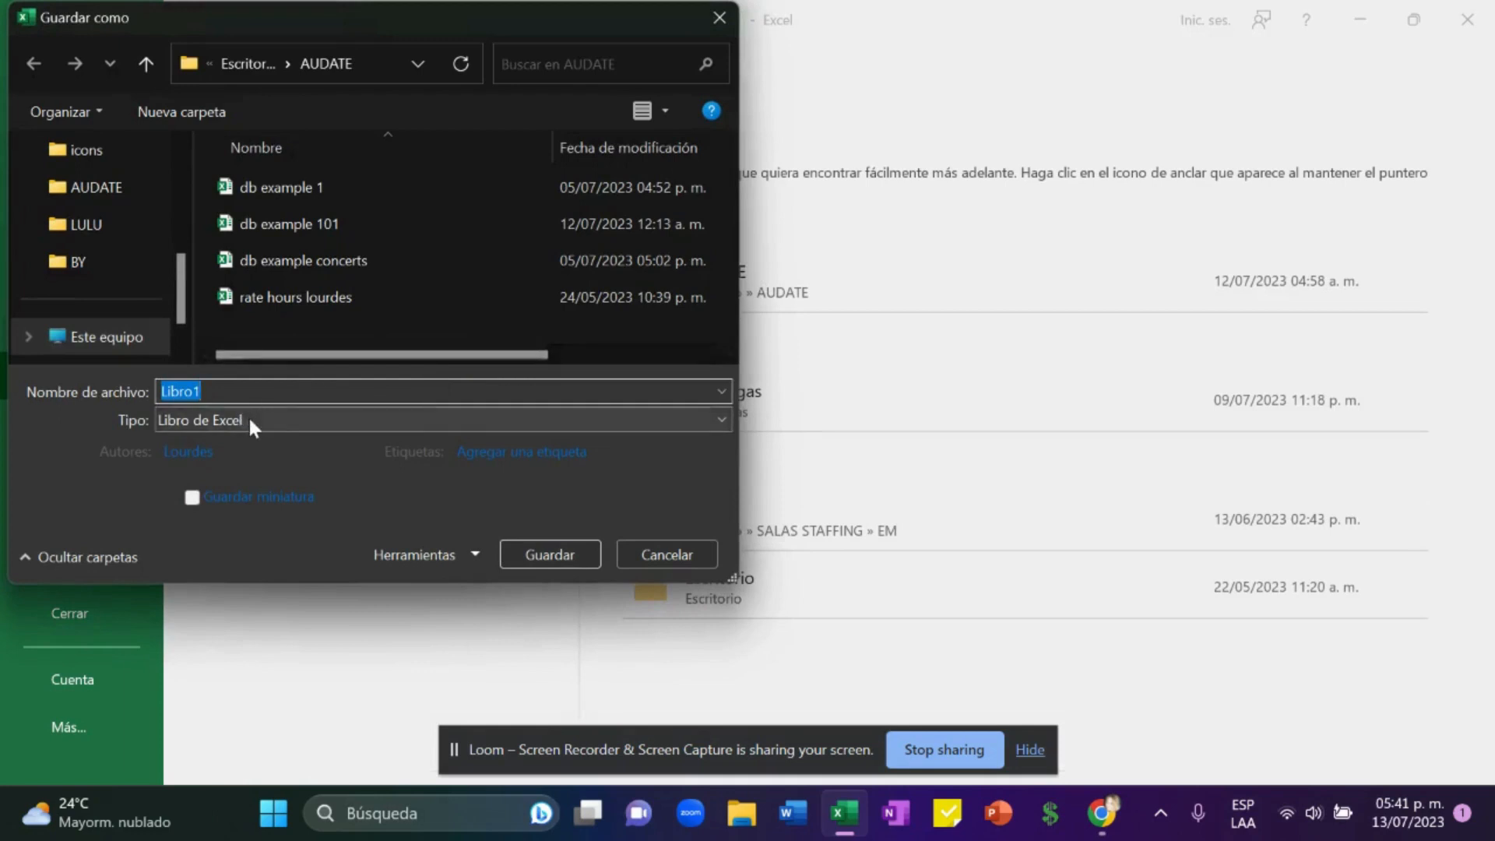
click(249, 419)
click(279, 91)
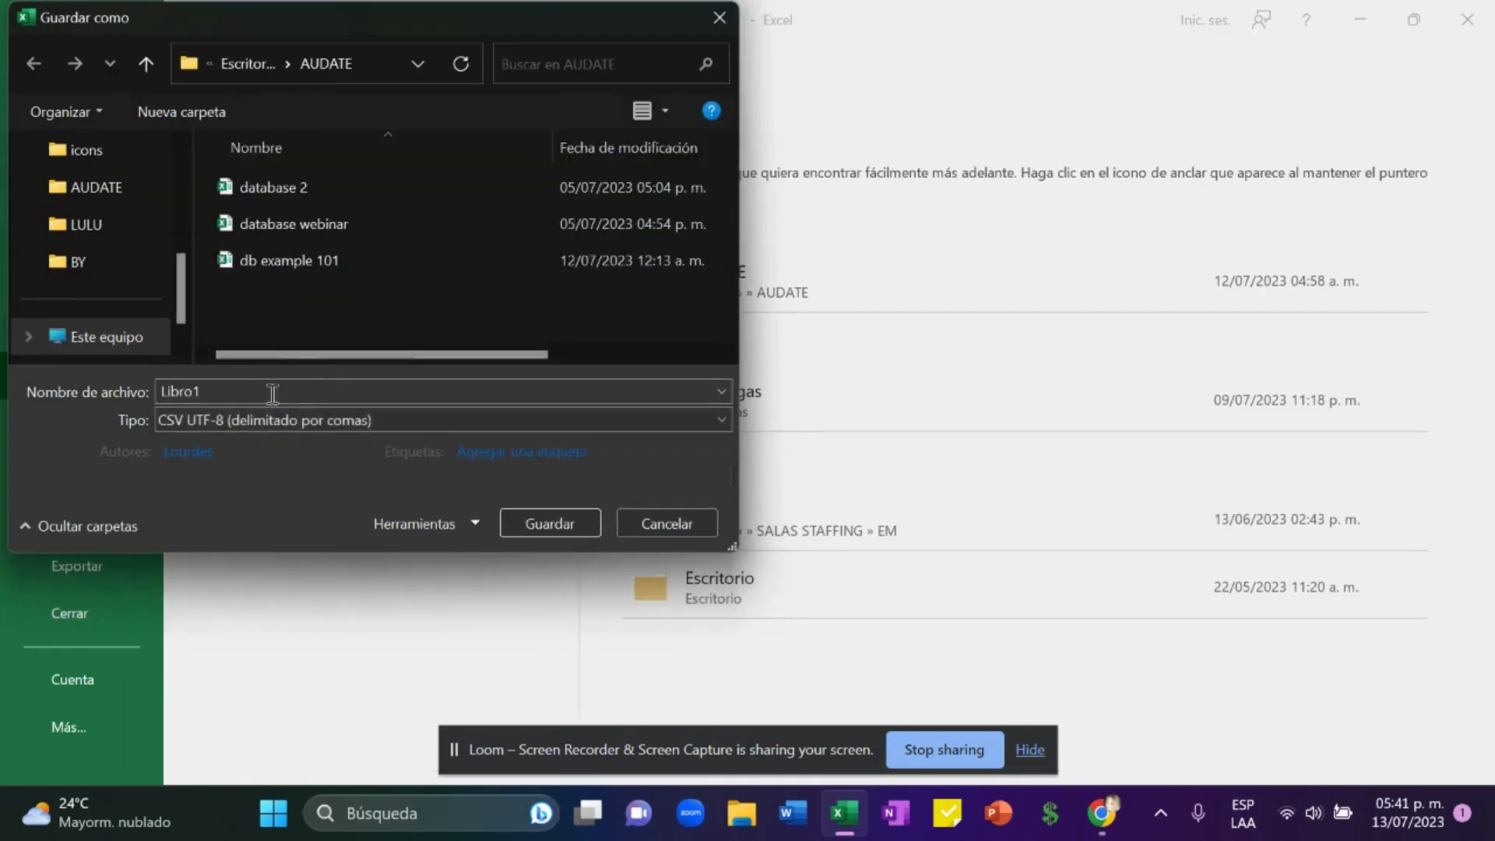
double_click(248, 387)
key(BackSpace)
text(data)
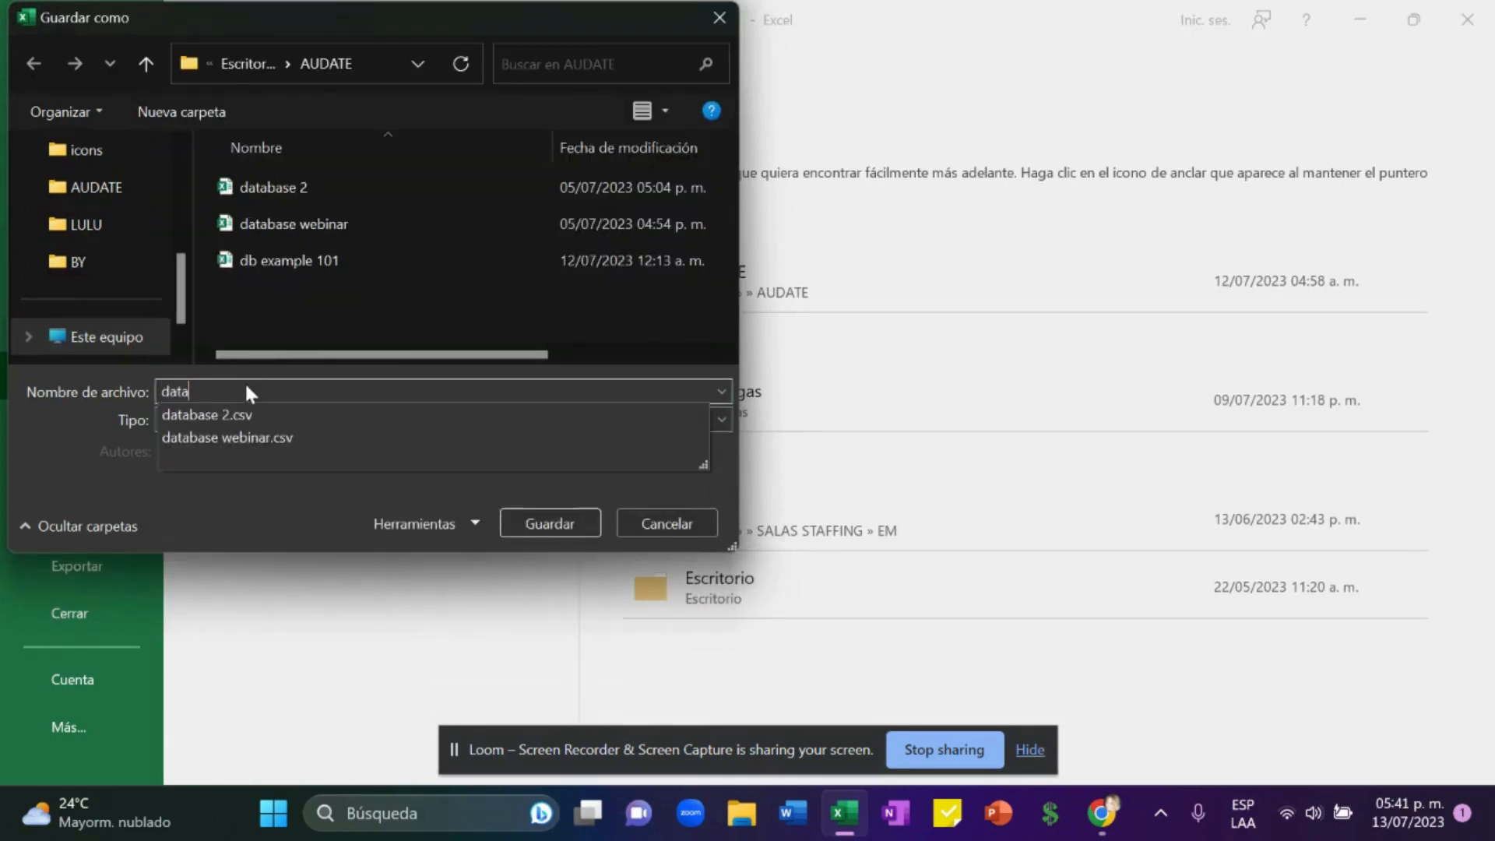
text(base update)
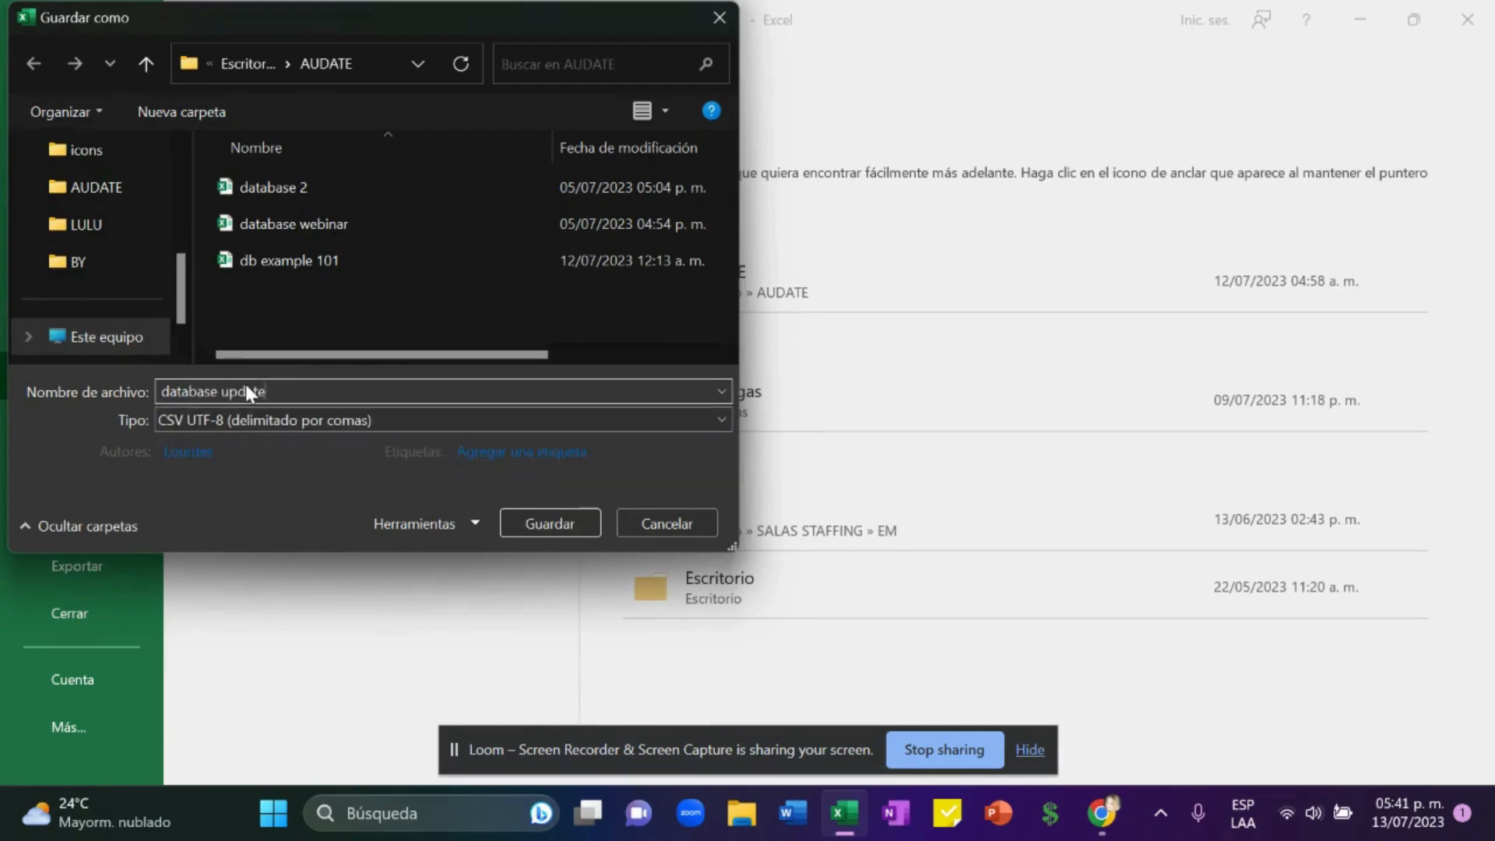
text(d)
click(567, 526)
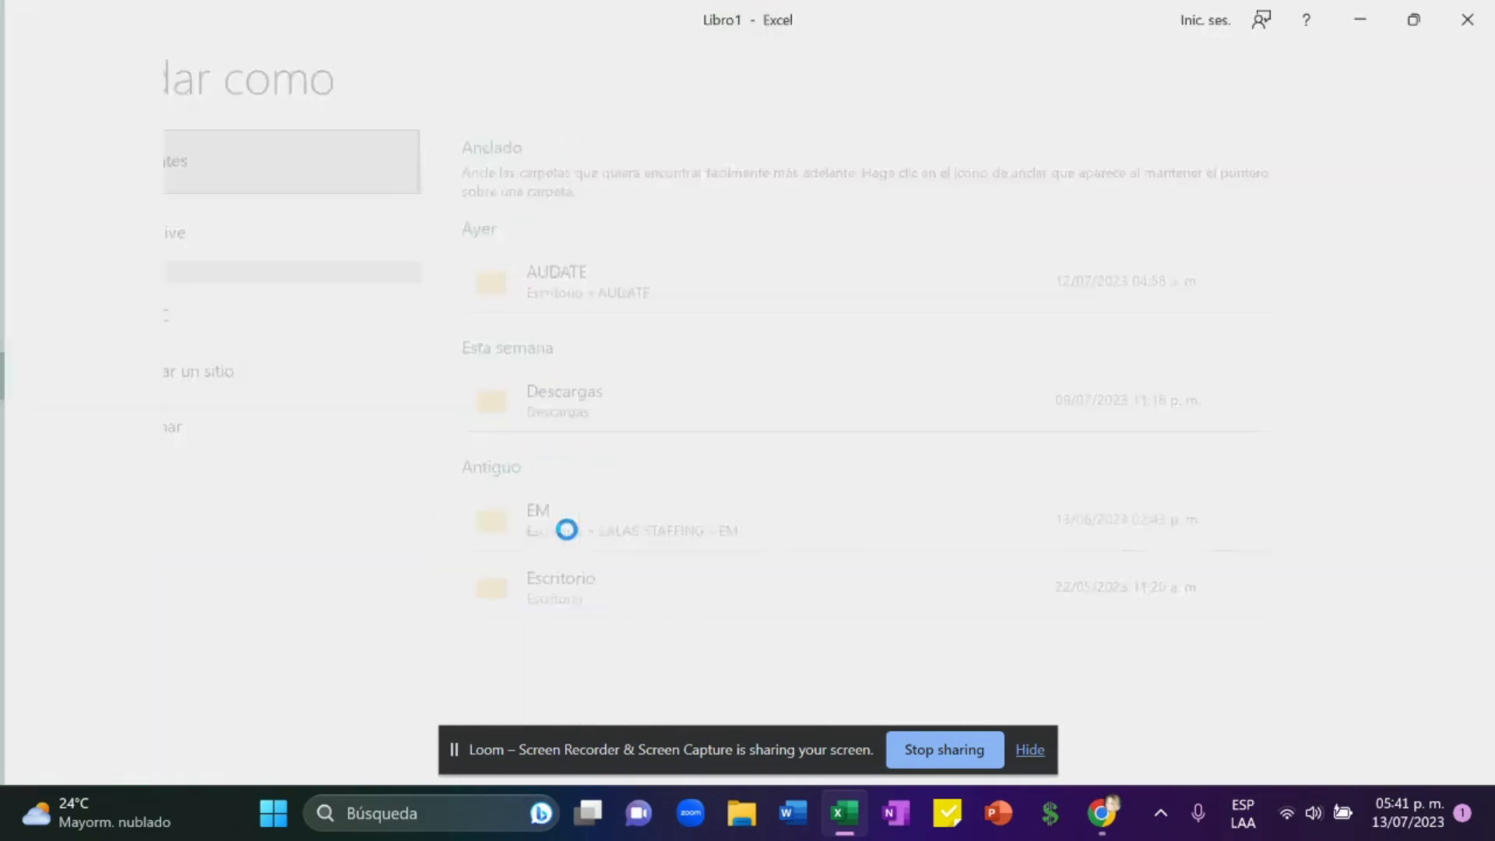
click(1378, 8)
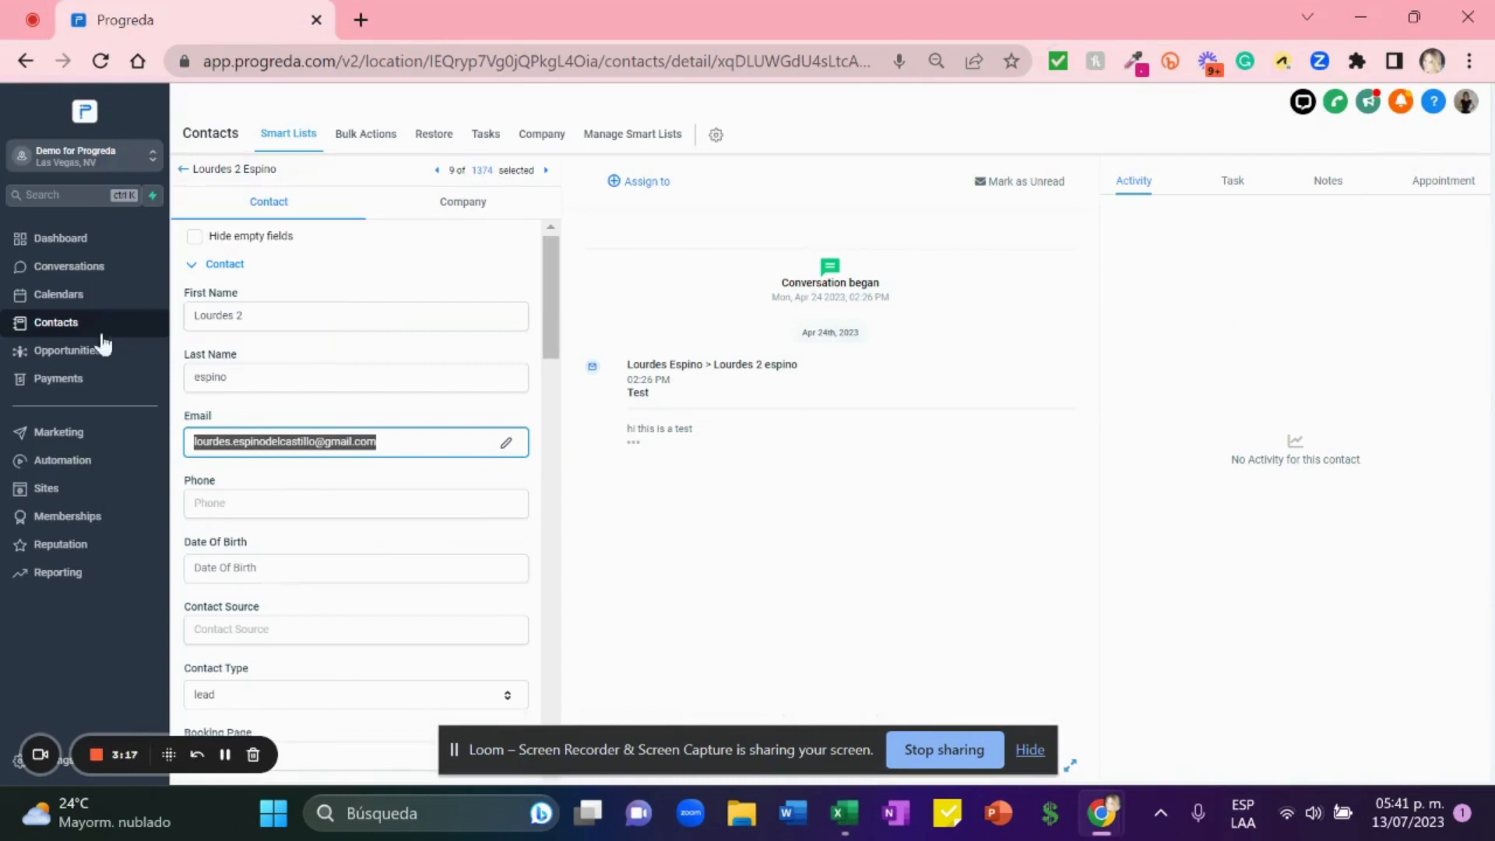
From the full contacts list, start an import and upload 'database updated.csv' from the AUDATE folder.
click(183, 169)
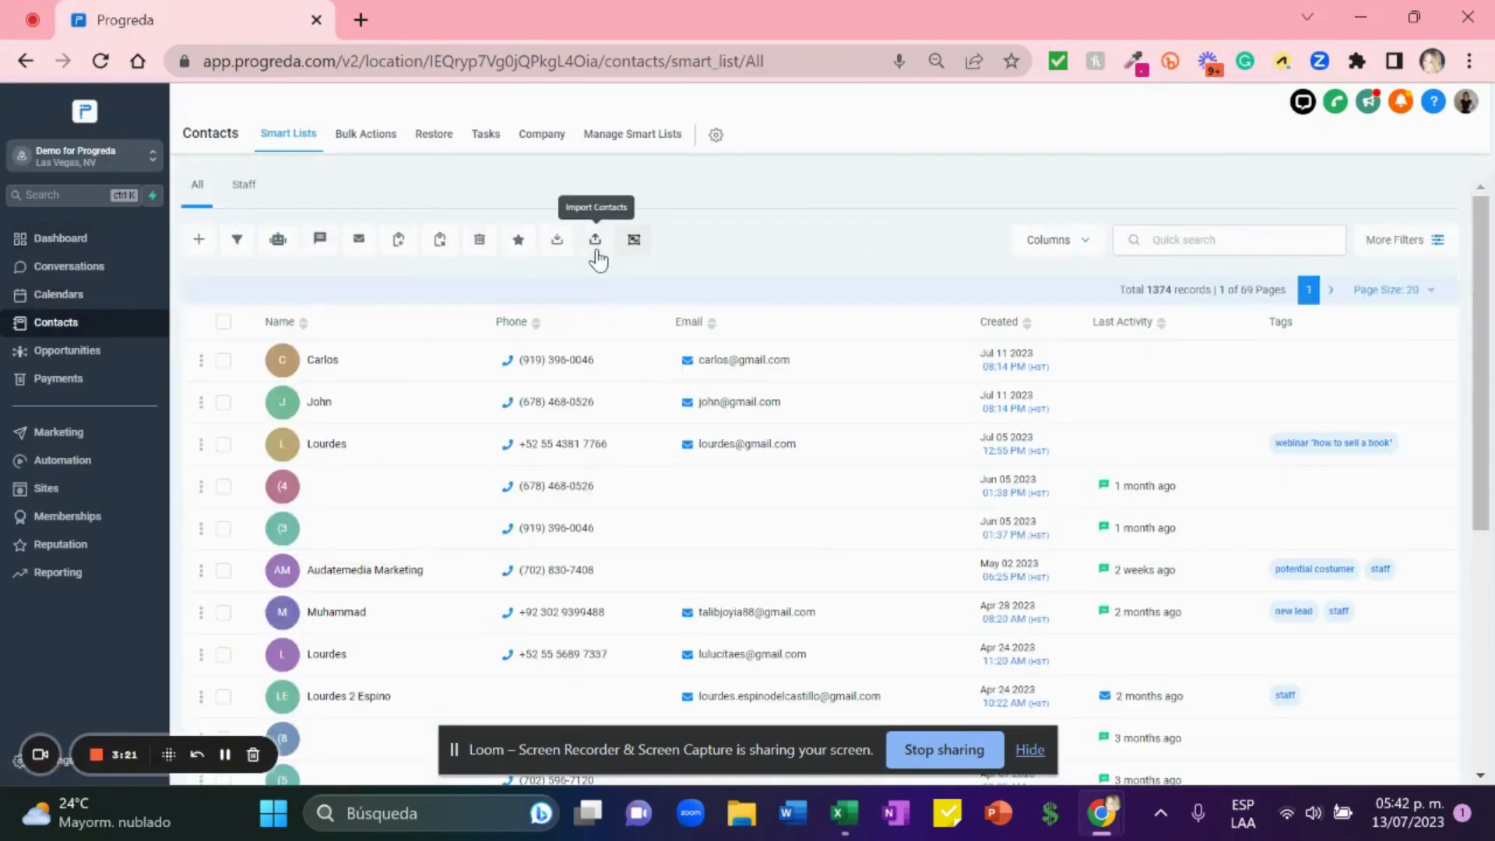
click(596, 244)
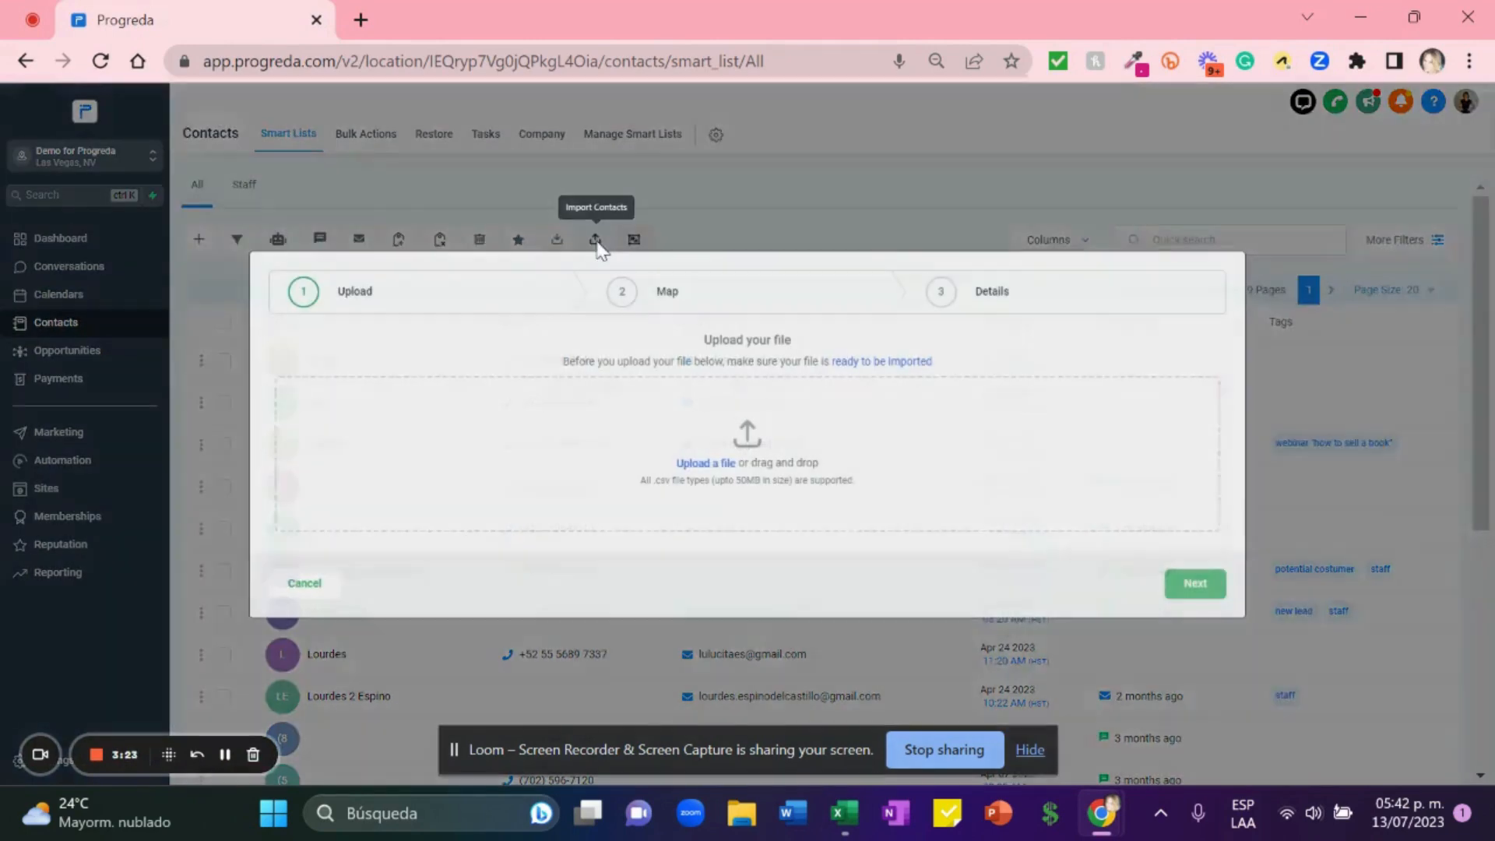
click(718, 463)
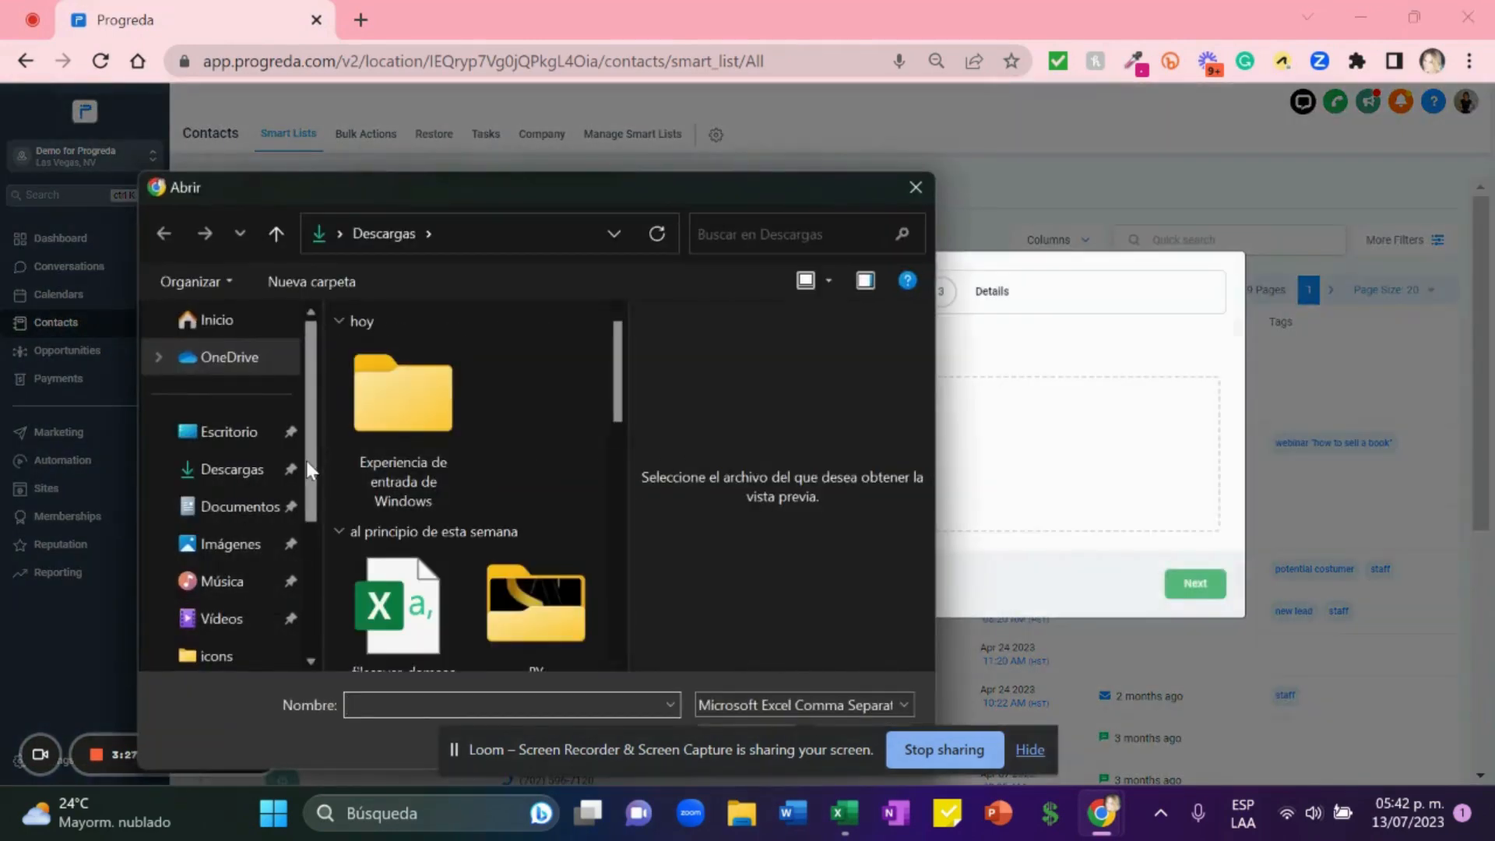
scroll(306, 461, down, 2)
click(235, 554)
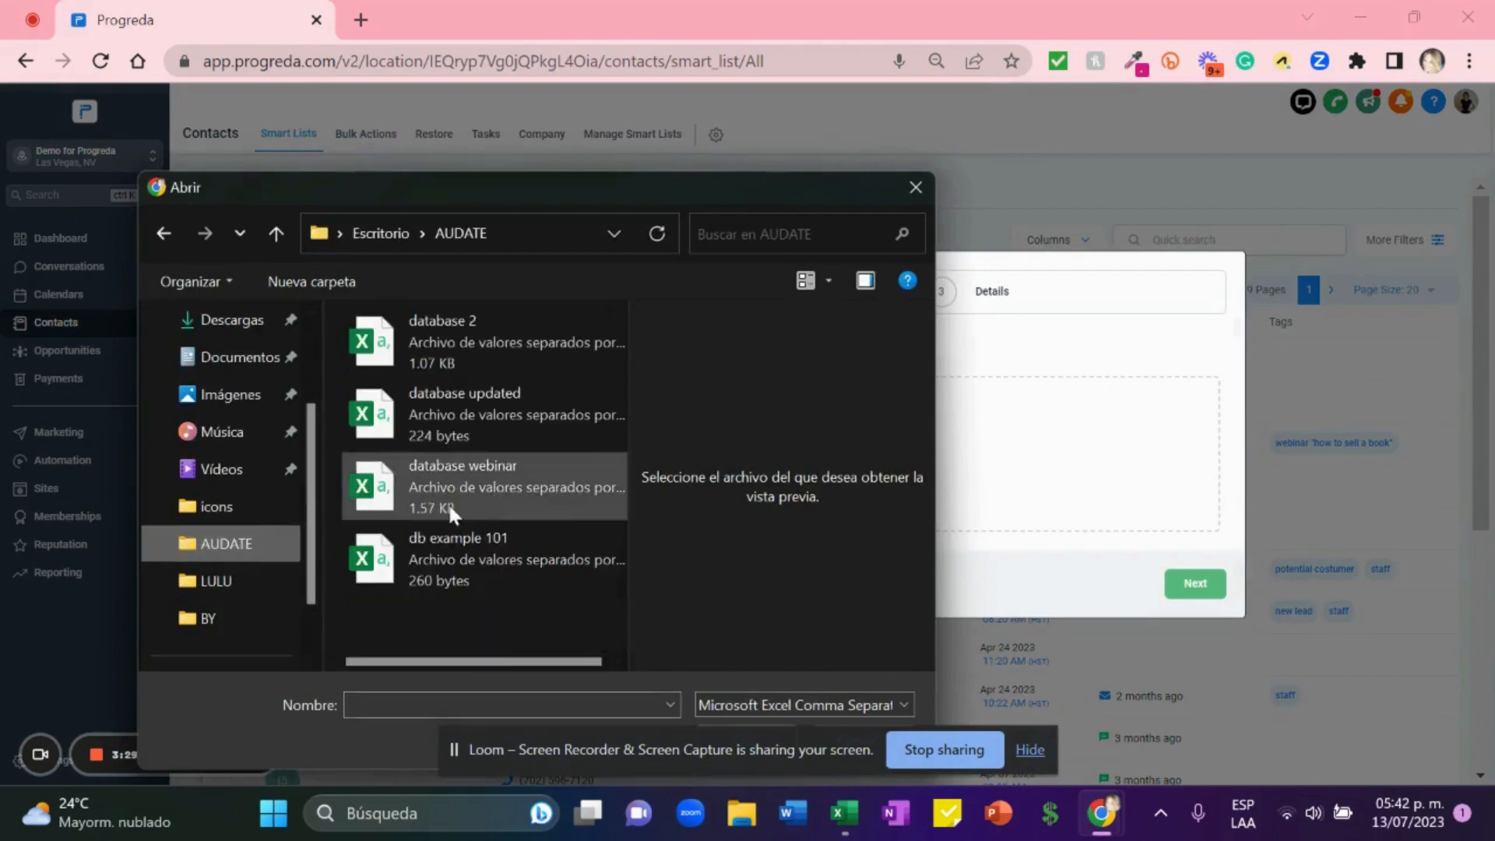
click(484, 430)
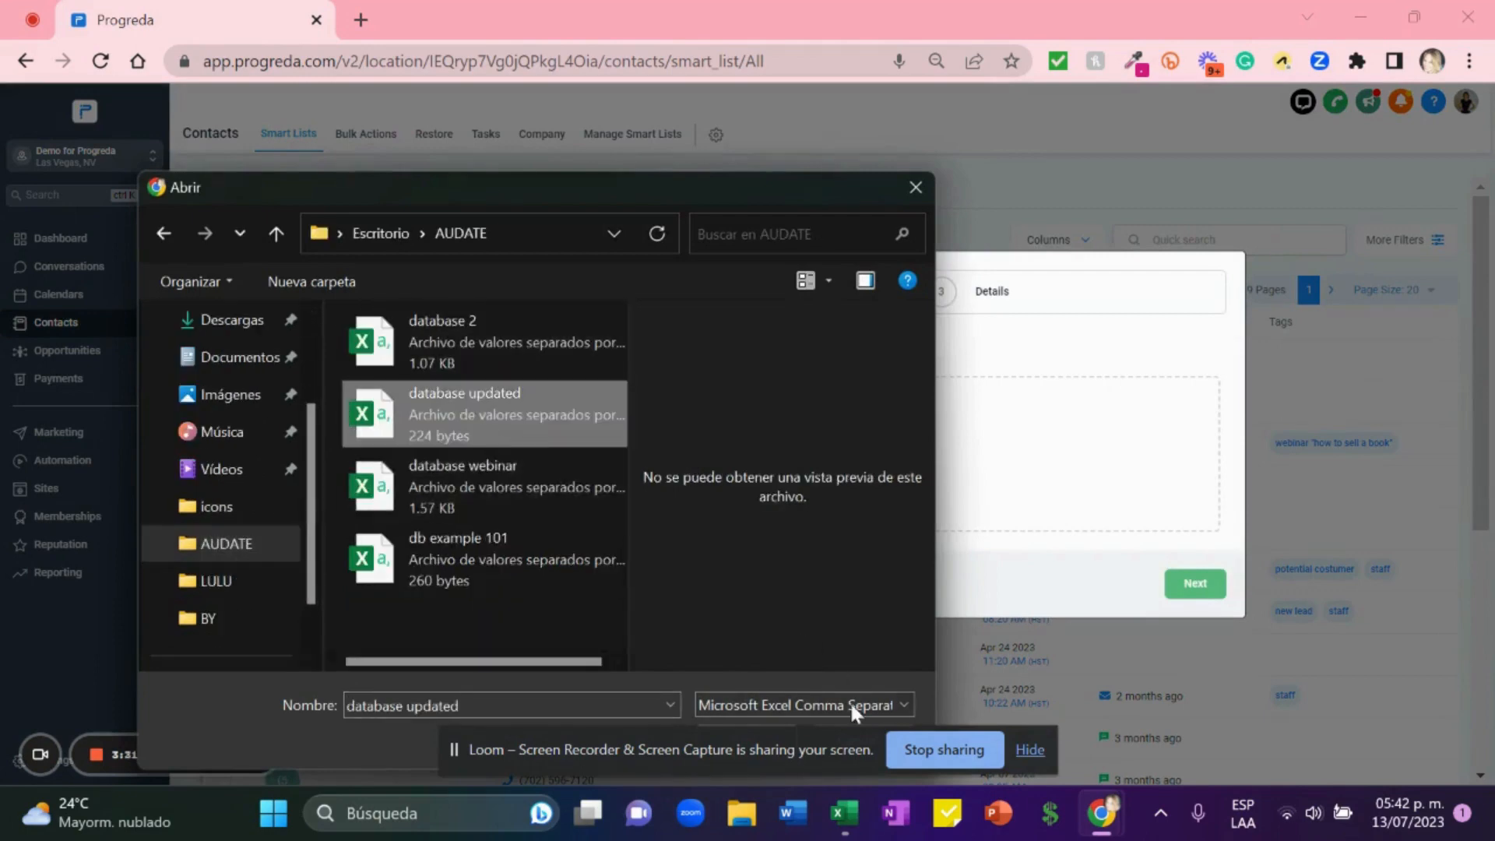
double_click(494, 420)
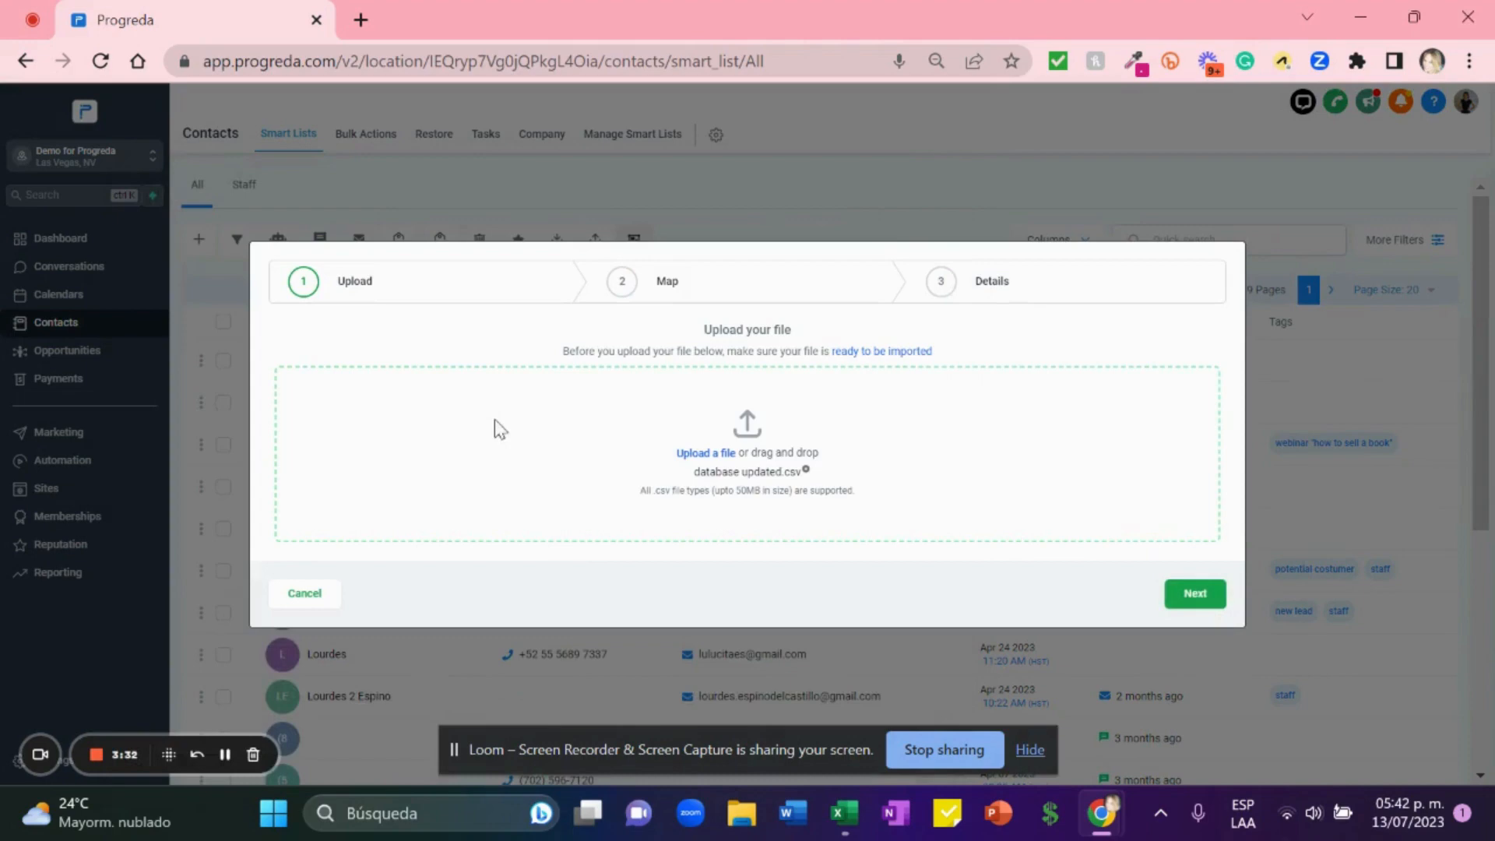
Accept the column mapping, name the import 'test', and submit it.
click(1200, 585)
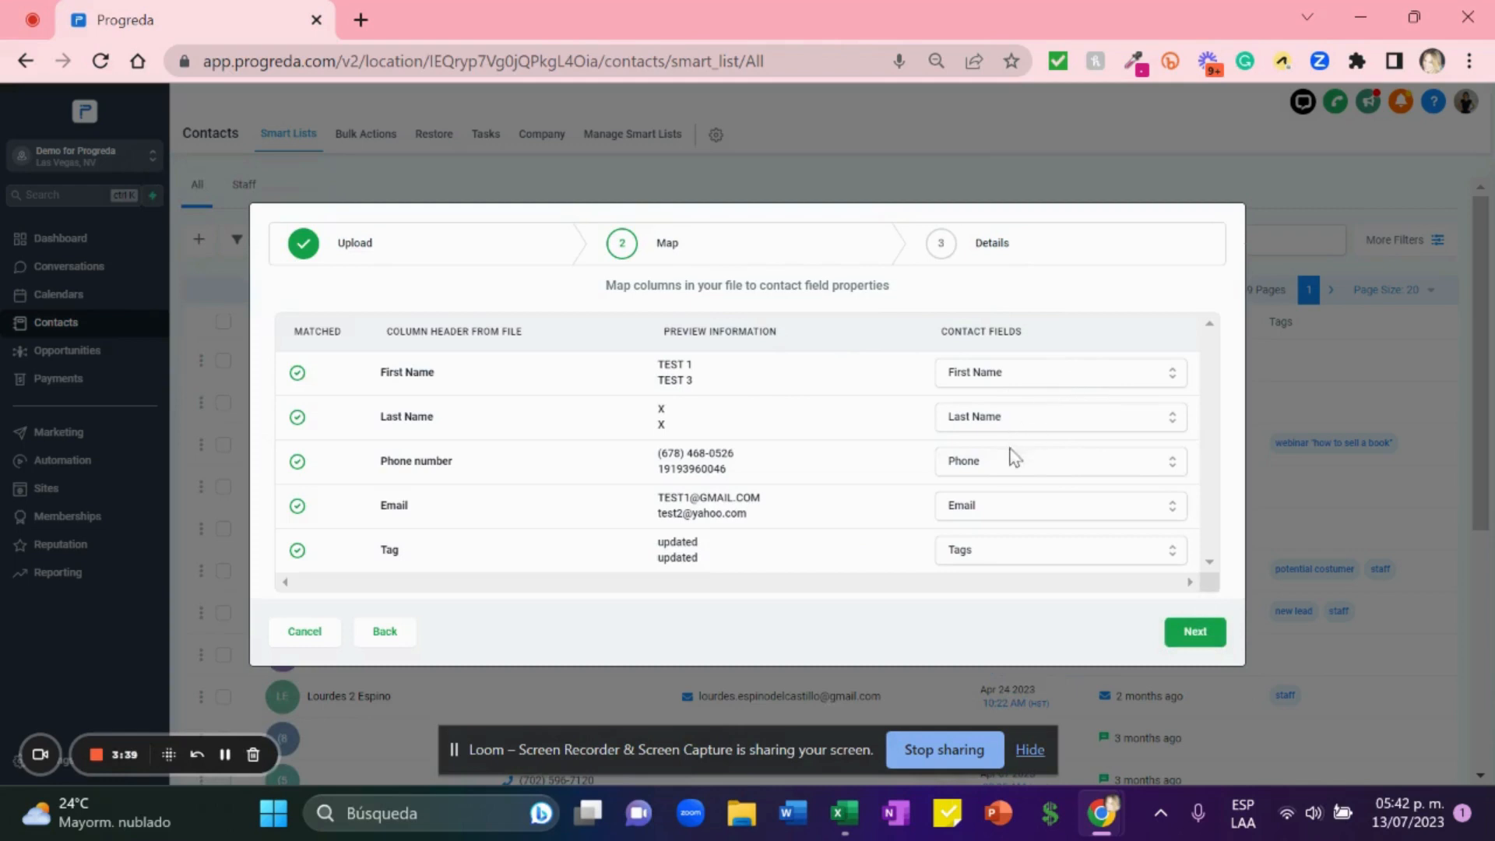
click(1195, 633)
click(478, 420)
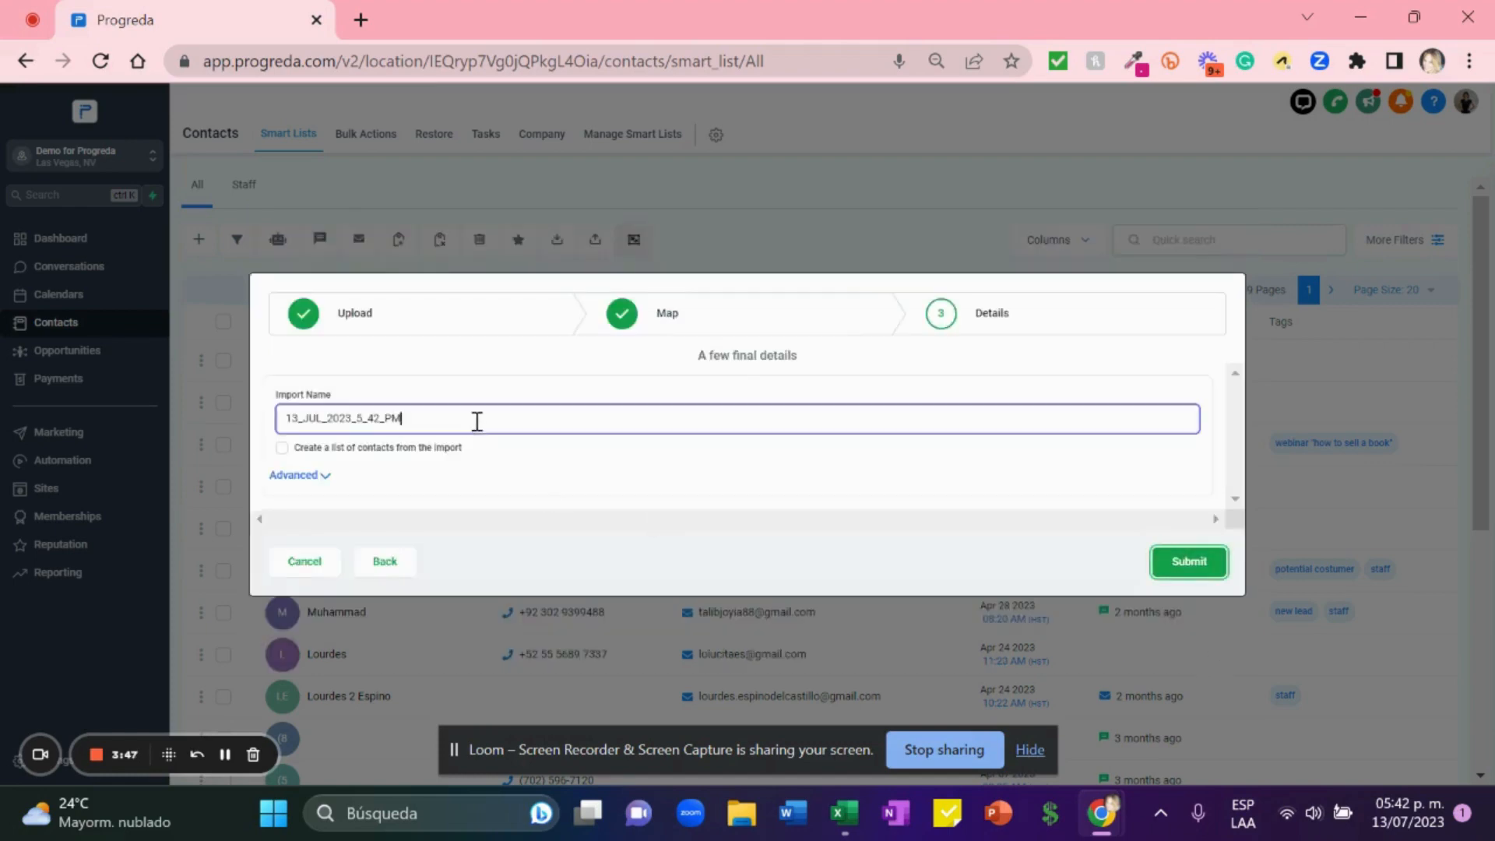
key(ctrl+a)
text(test)
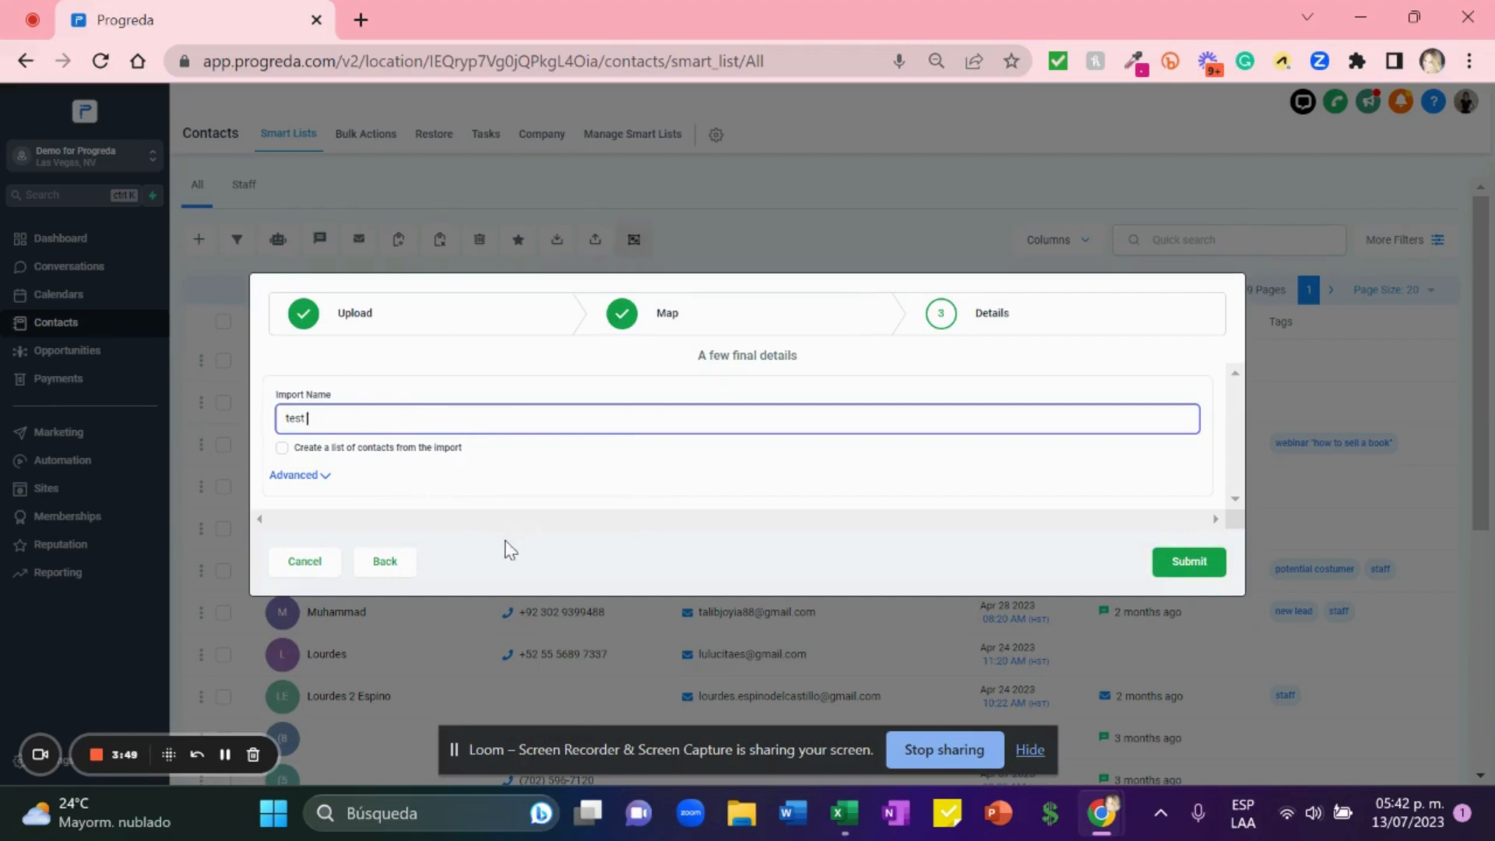
click(1192, 562)
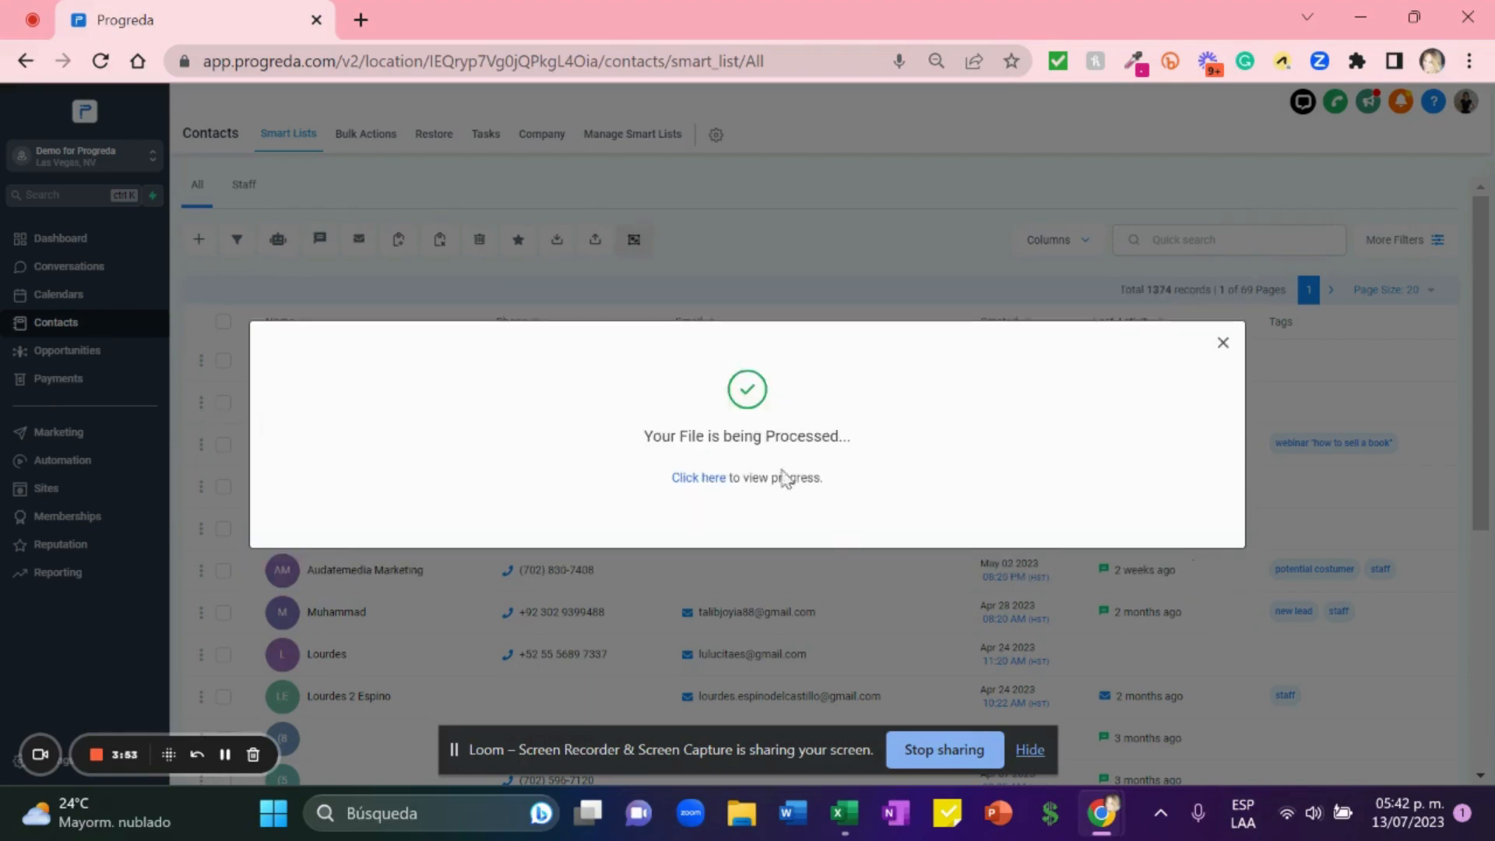
click(1223, 343)
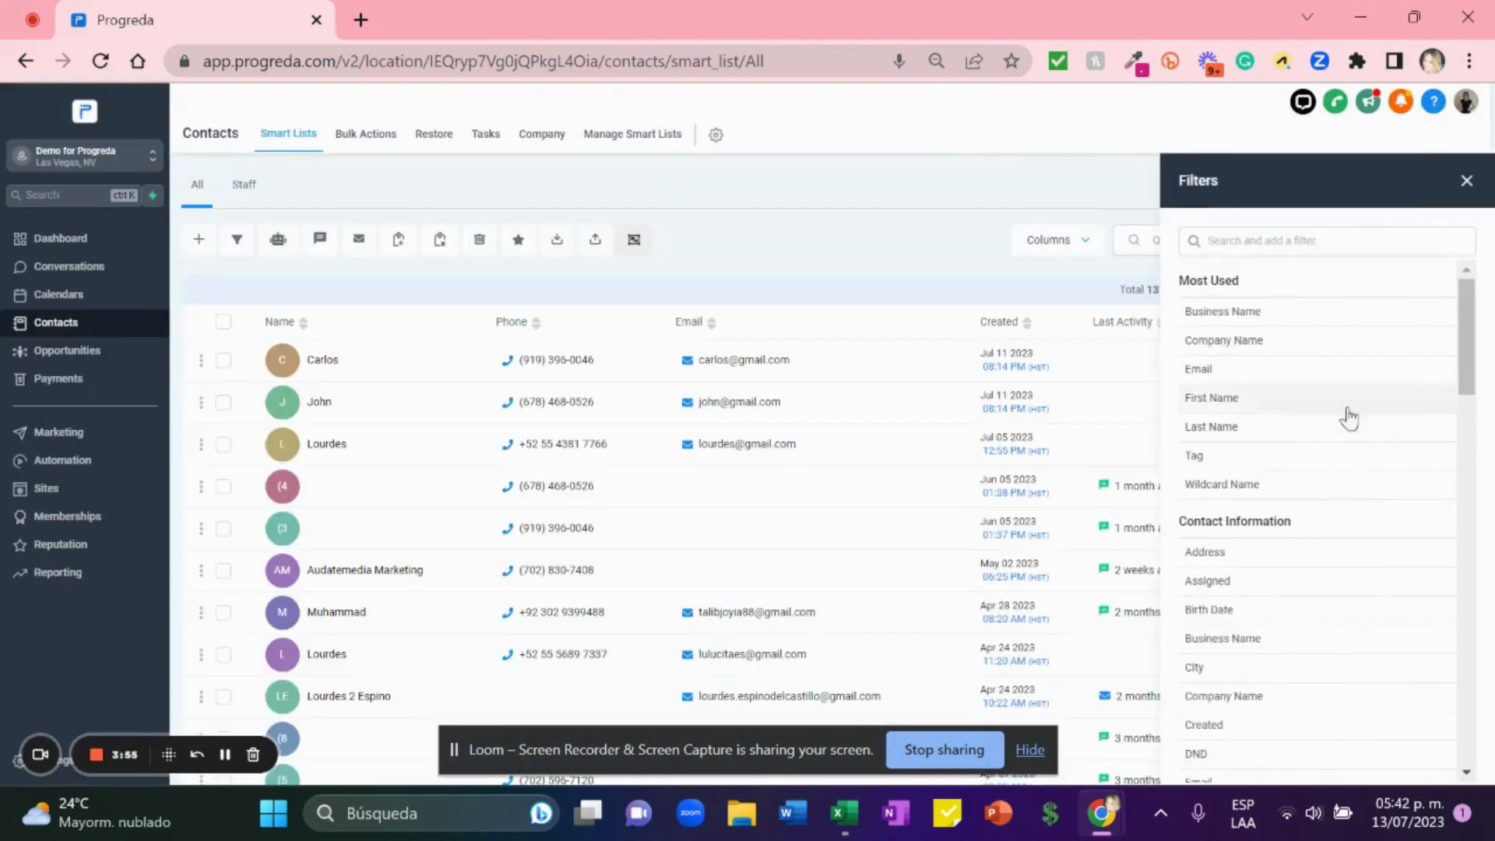
Review the two imported contacts, then remove the import batch filter to list all 1376 contacts.
click(1466, 182)
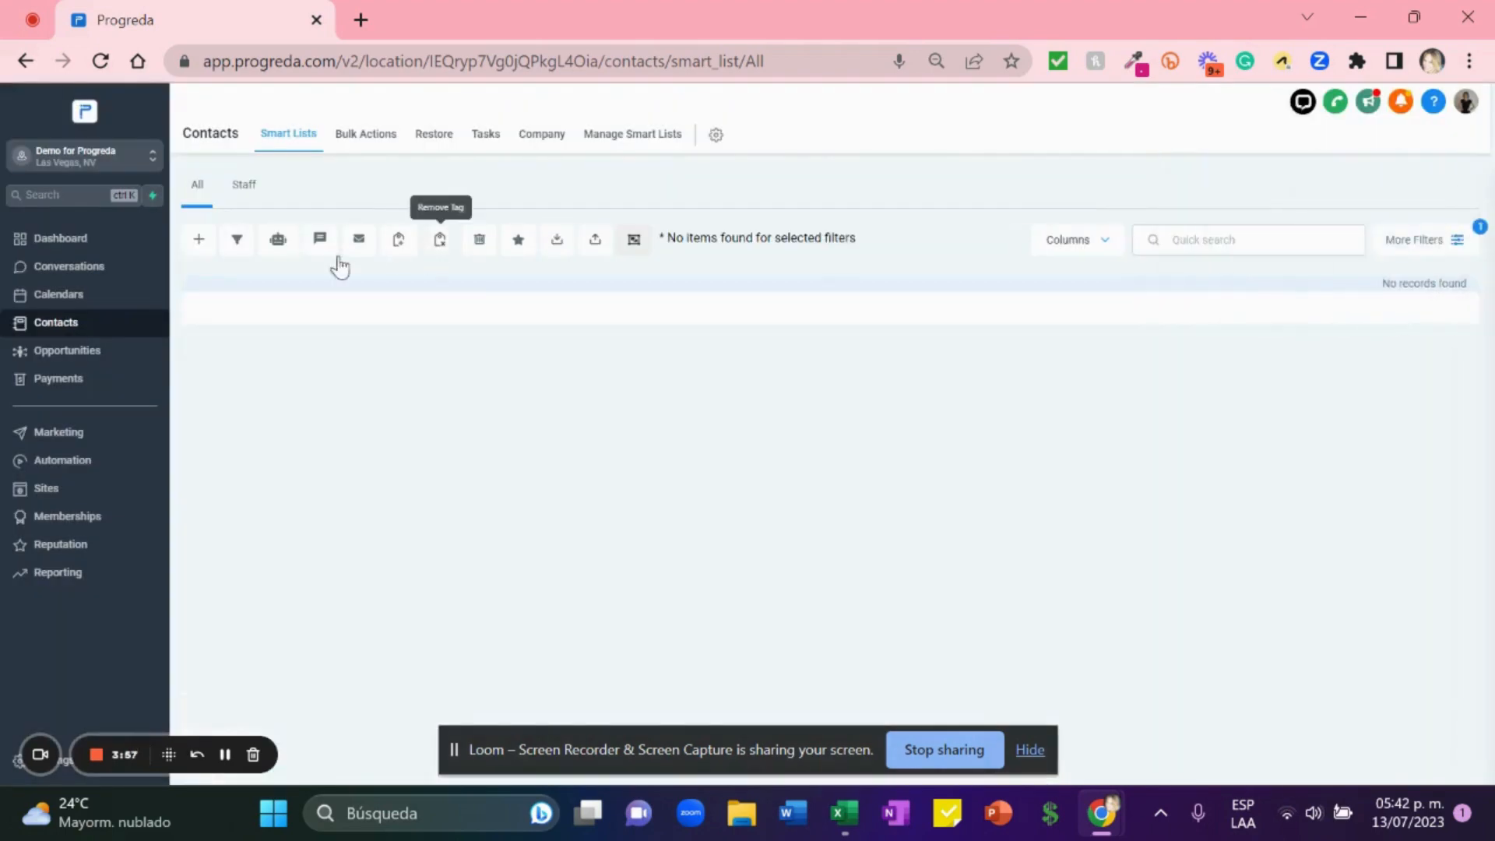
click(109, 321)
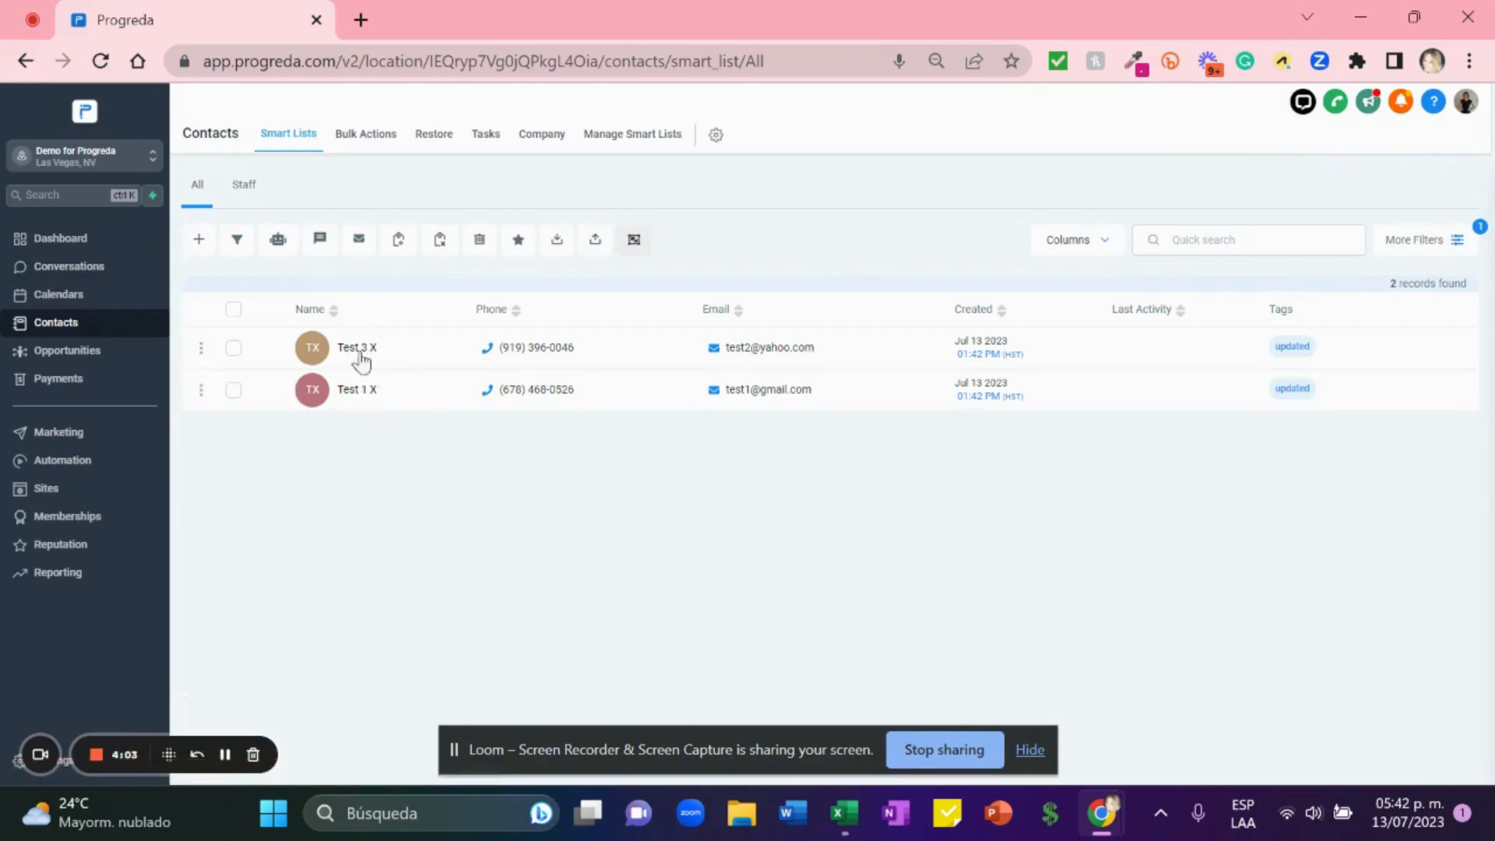
click(1459, 241)
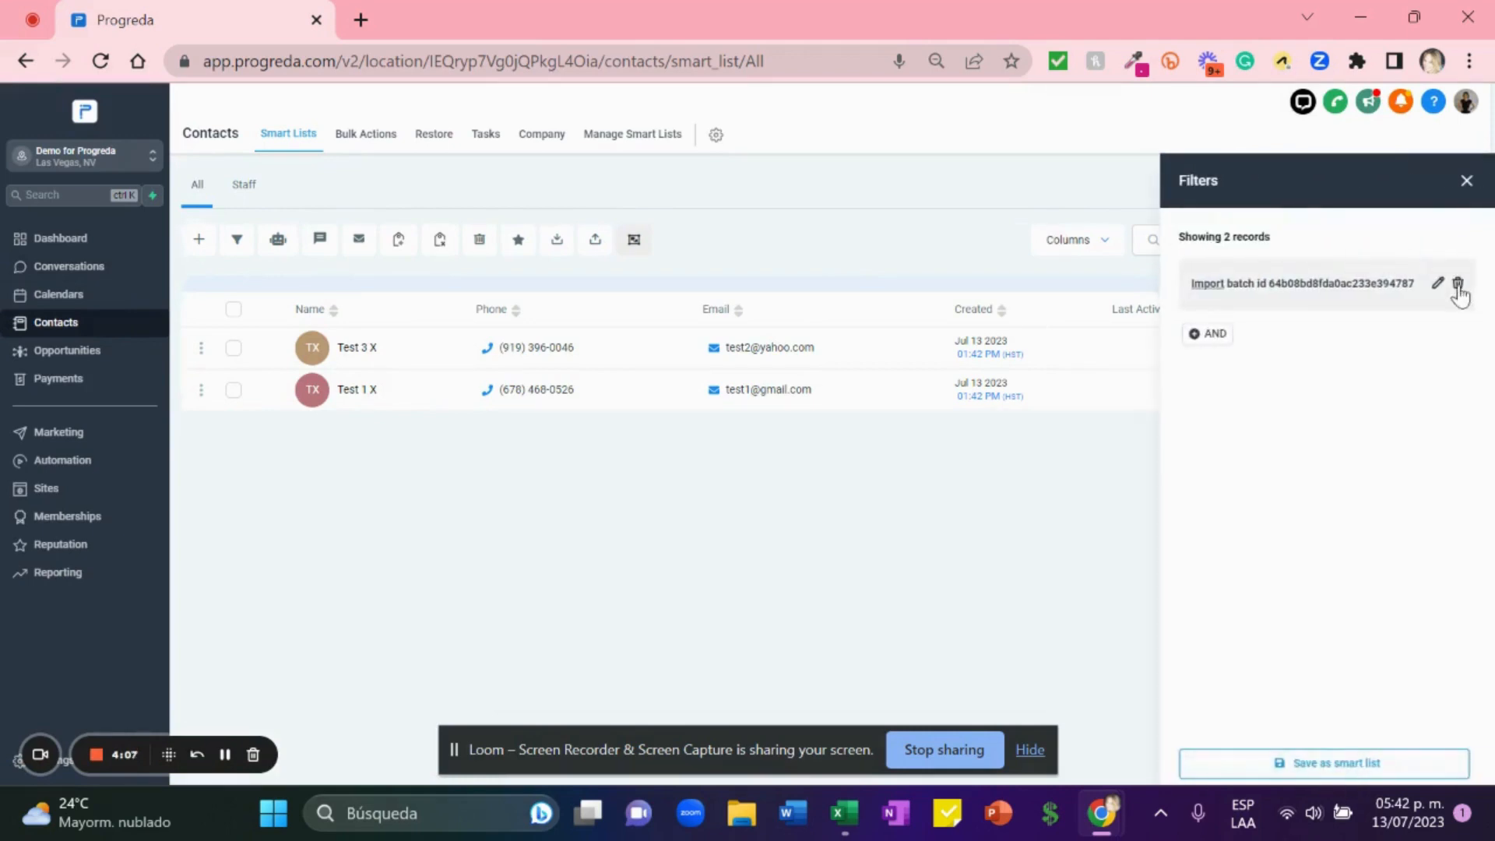
click(1459, 284)
click(1467, 180)
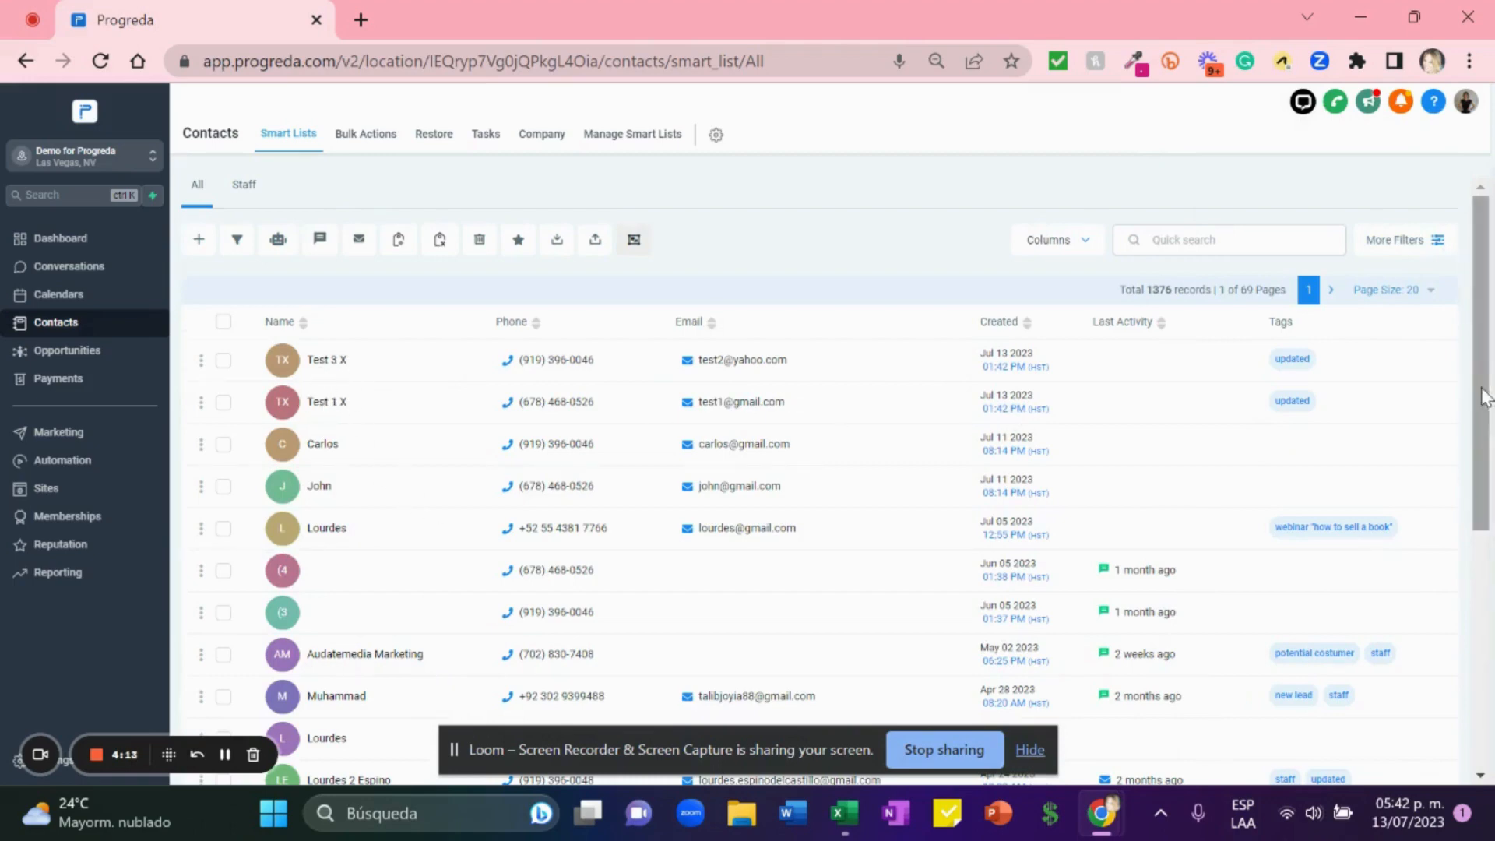
scroll(1484, 397, down, 1)
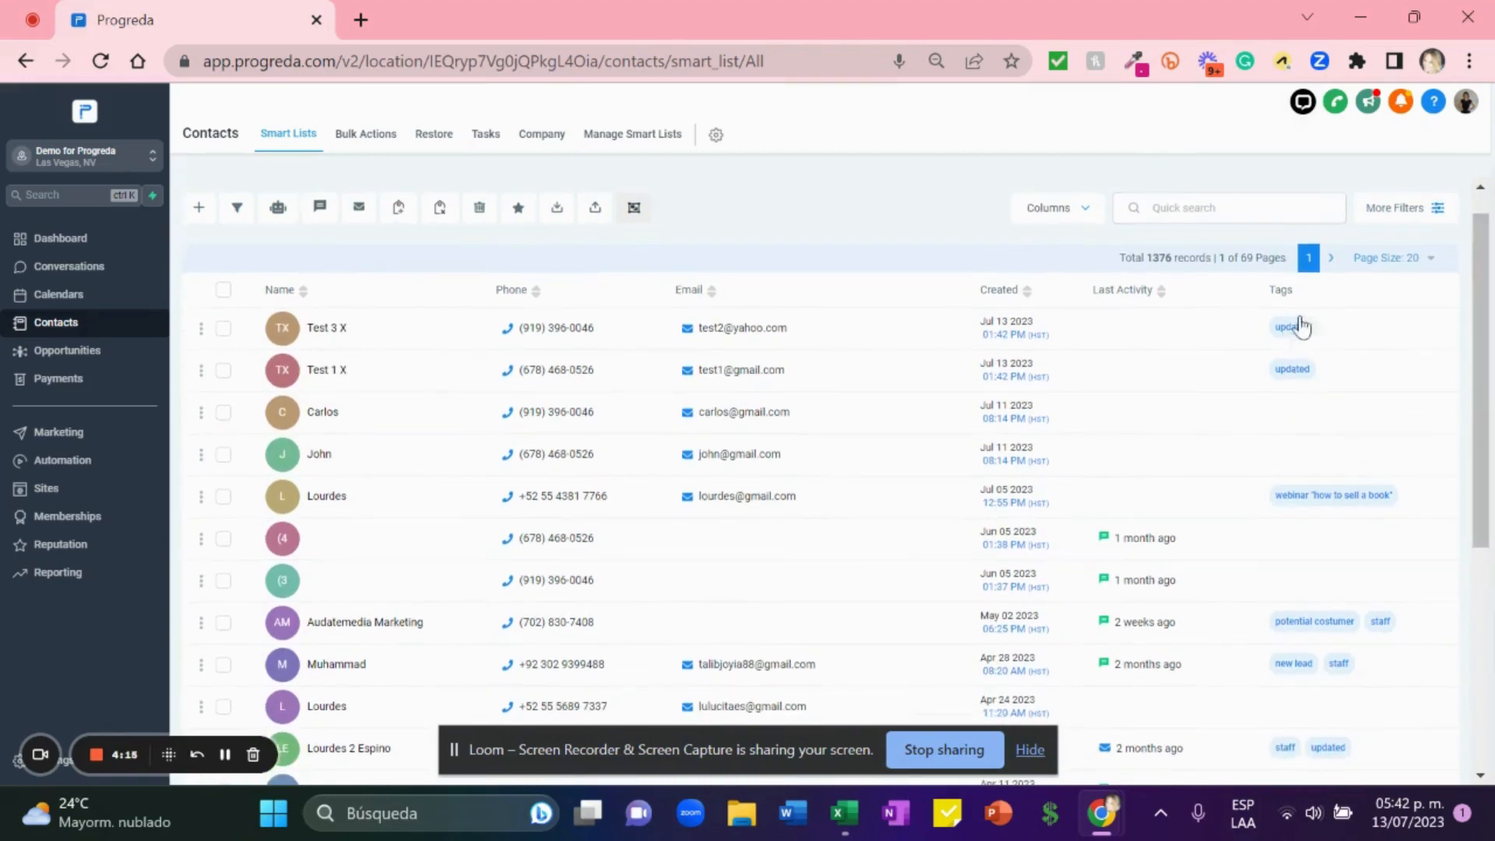
scroll(1486, 386, down, 2)
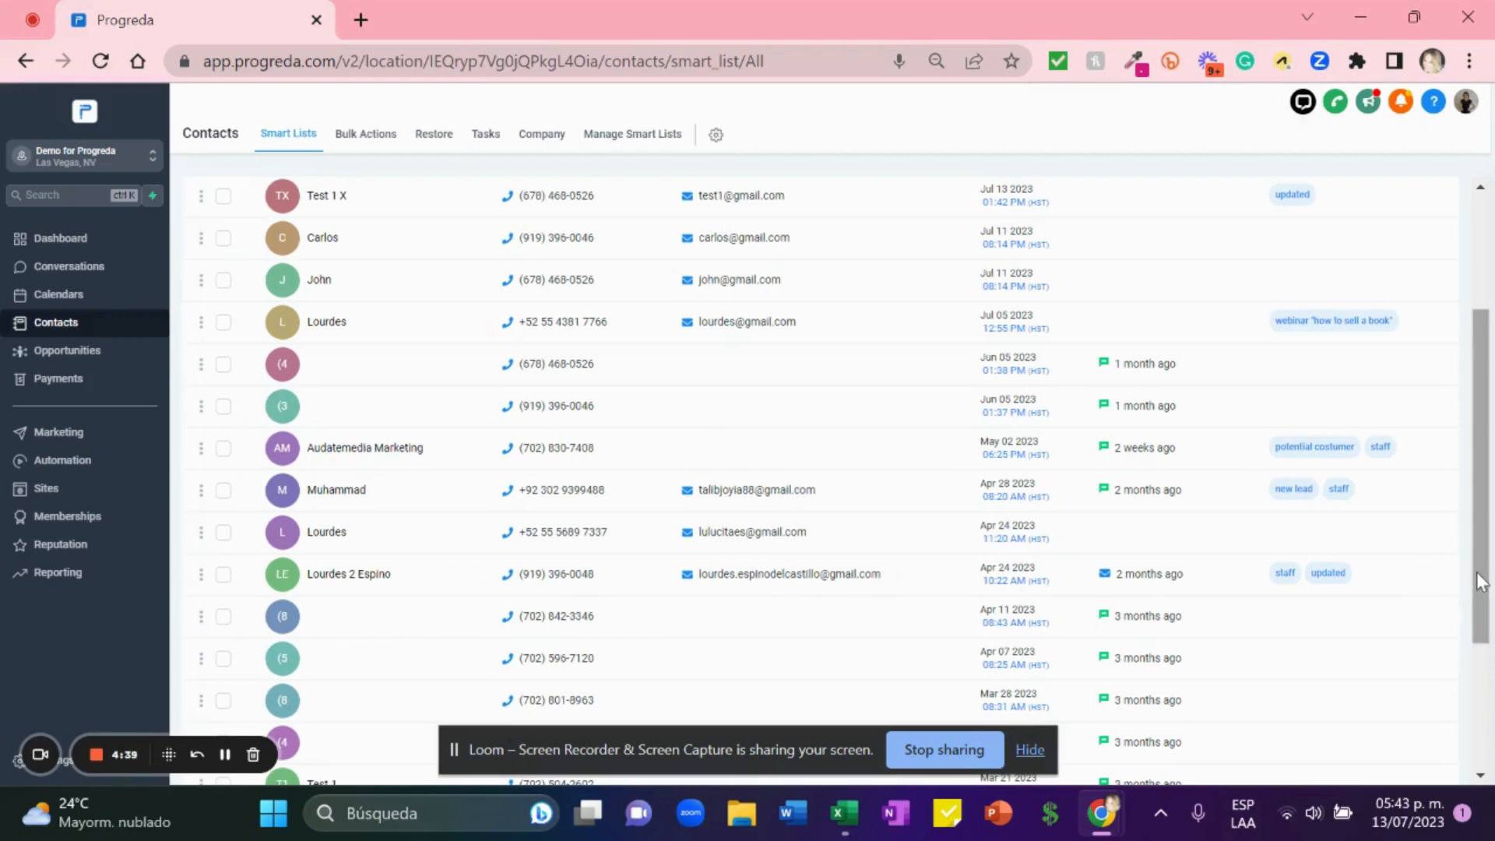
drag(1482, 573, 1480, 450)
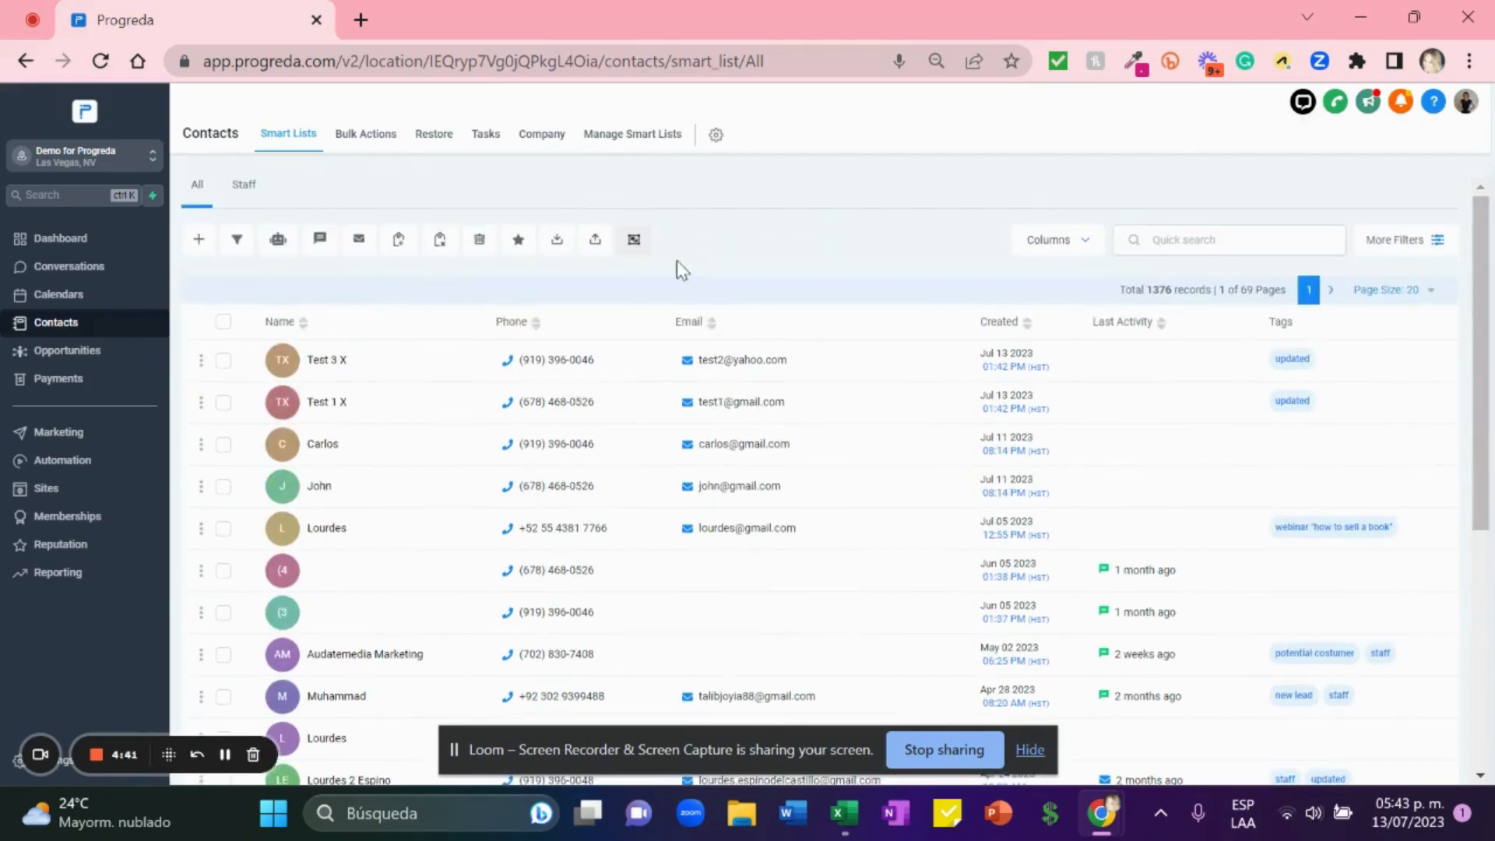